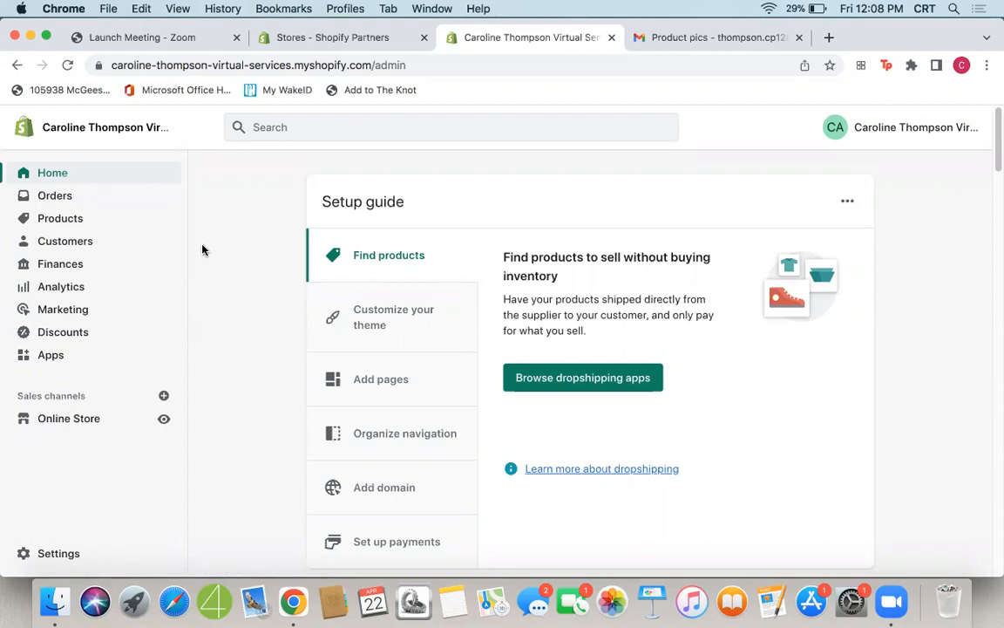
Delete the Home page collection from the store's product collections.
left_click(89, 220)
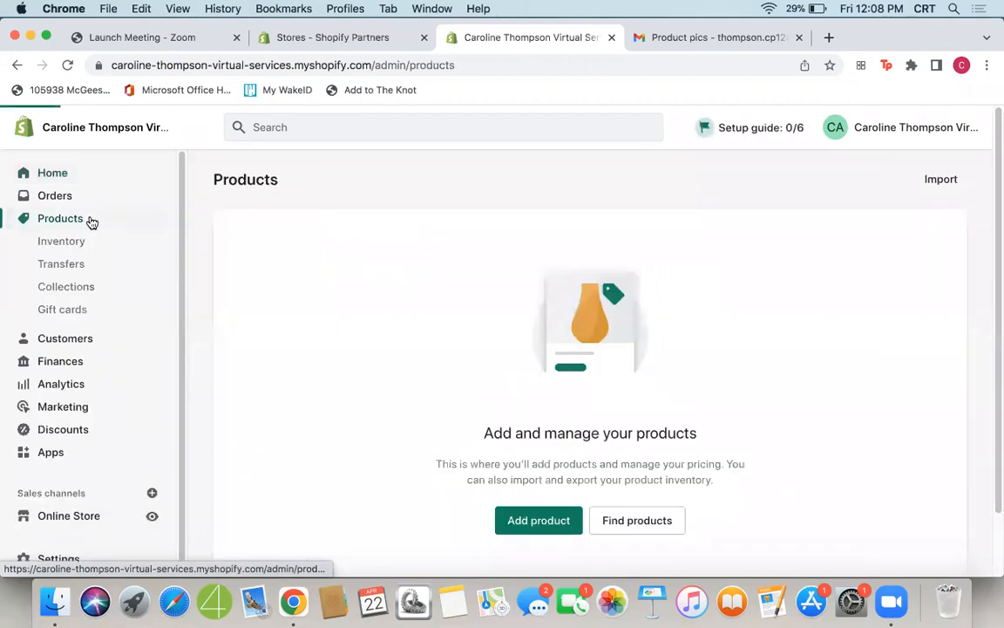
left_click(83, 293)
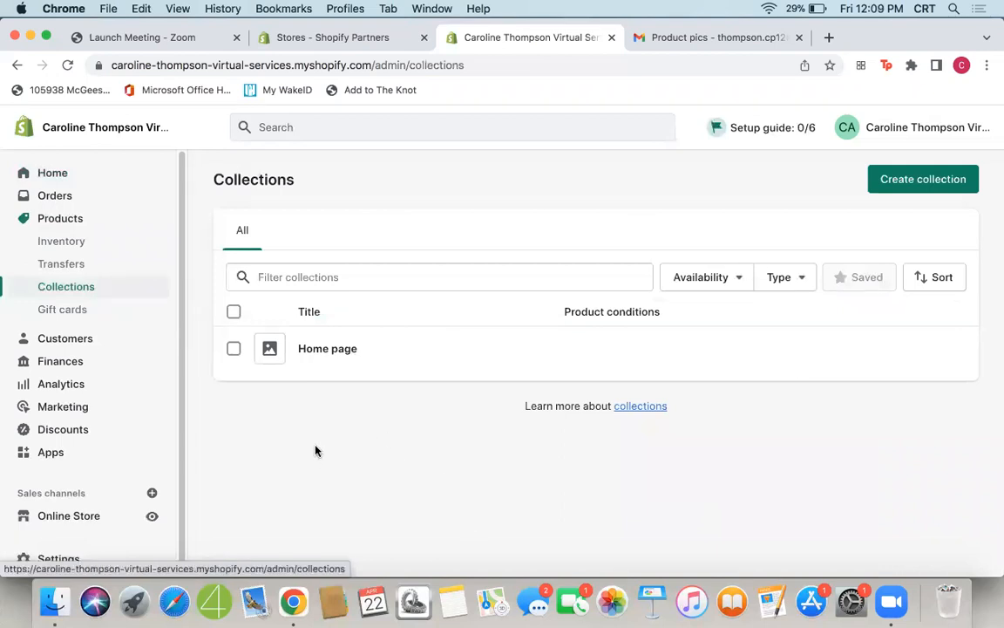
left_click(234, 349)
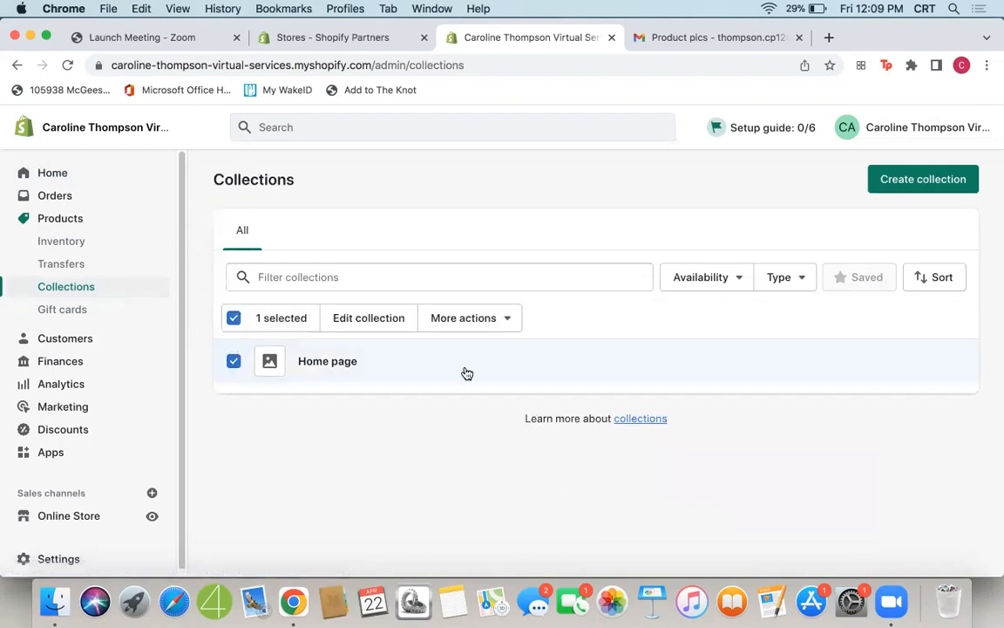
left_click(233, 363)
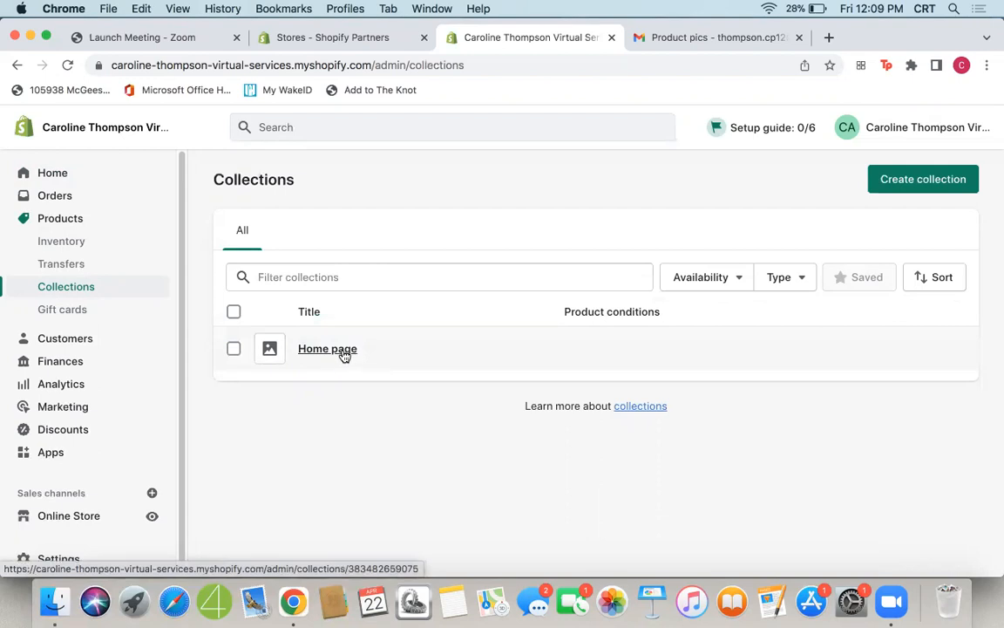
left_click(234, 348)
left_click(488, 319)
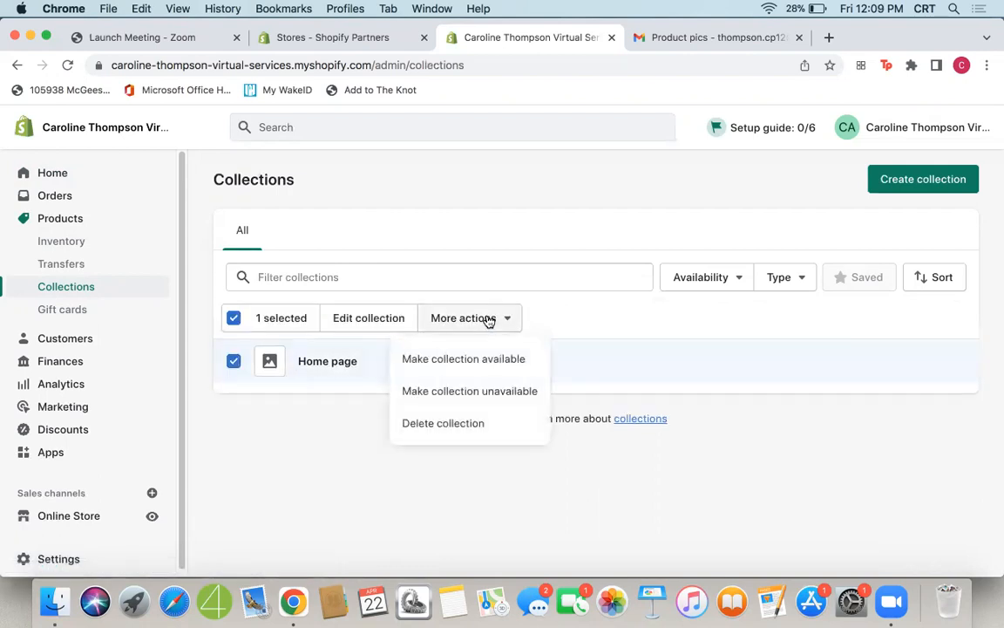
left_click(488, 425)
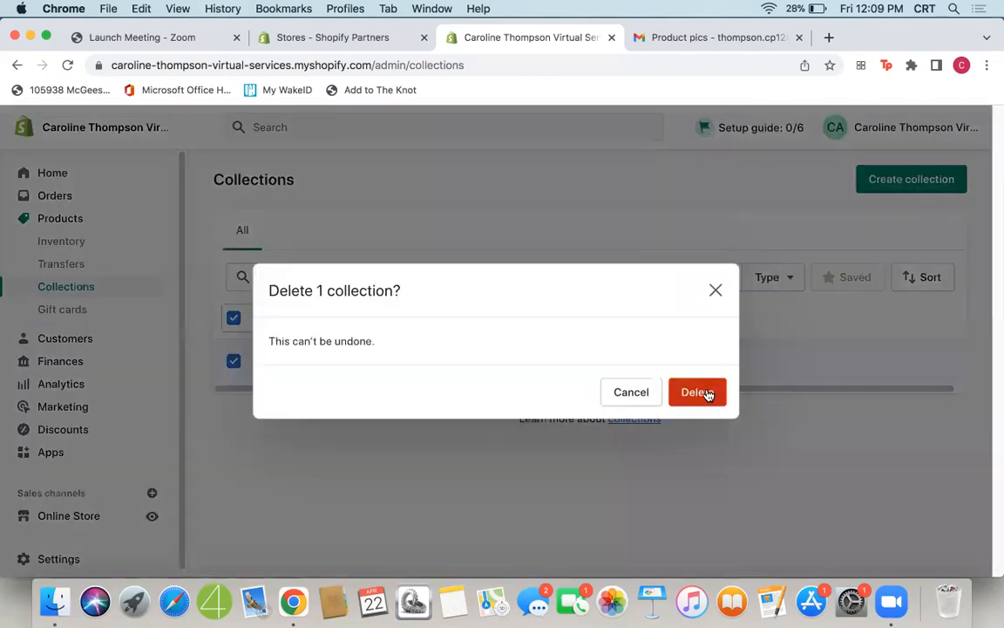
left_click(706, 394)
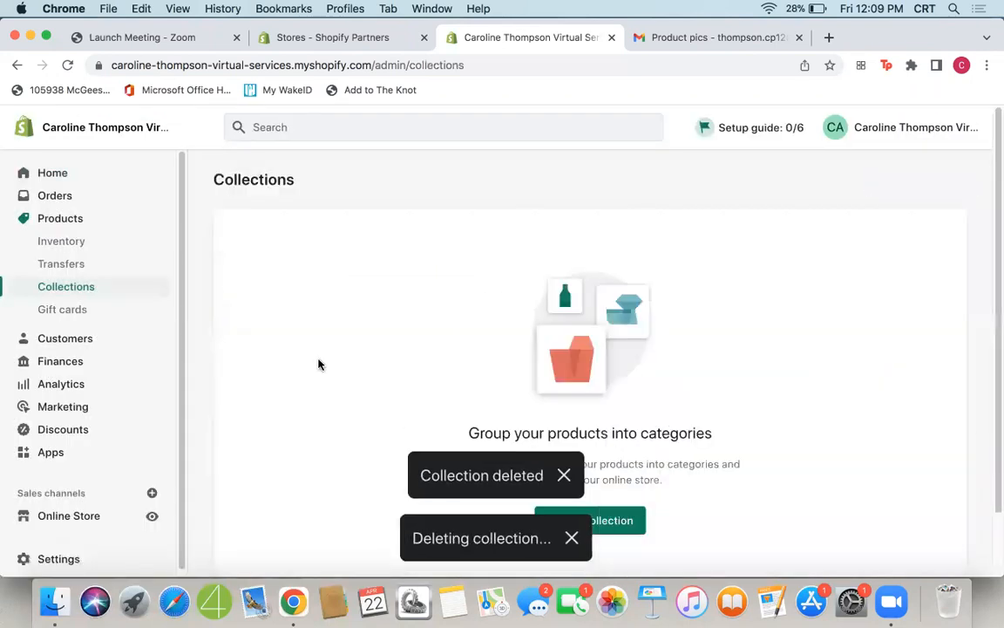
Start a new collection and title it T-Shirts.
scroll(375, 293, "down", 2)
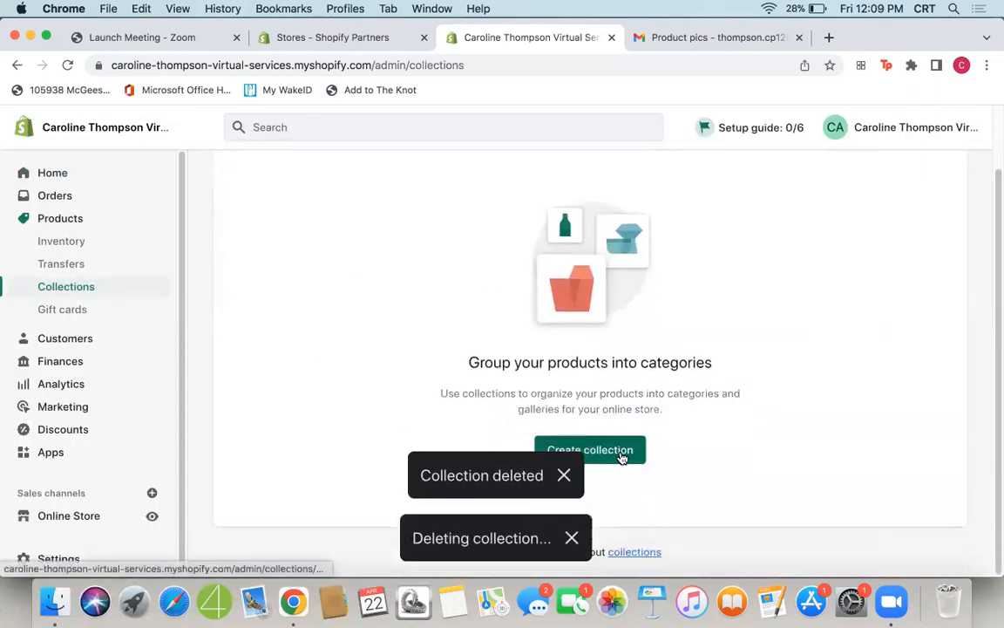
left_click(621, 459)
left_click(350, 255)
type("T-shirts")
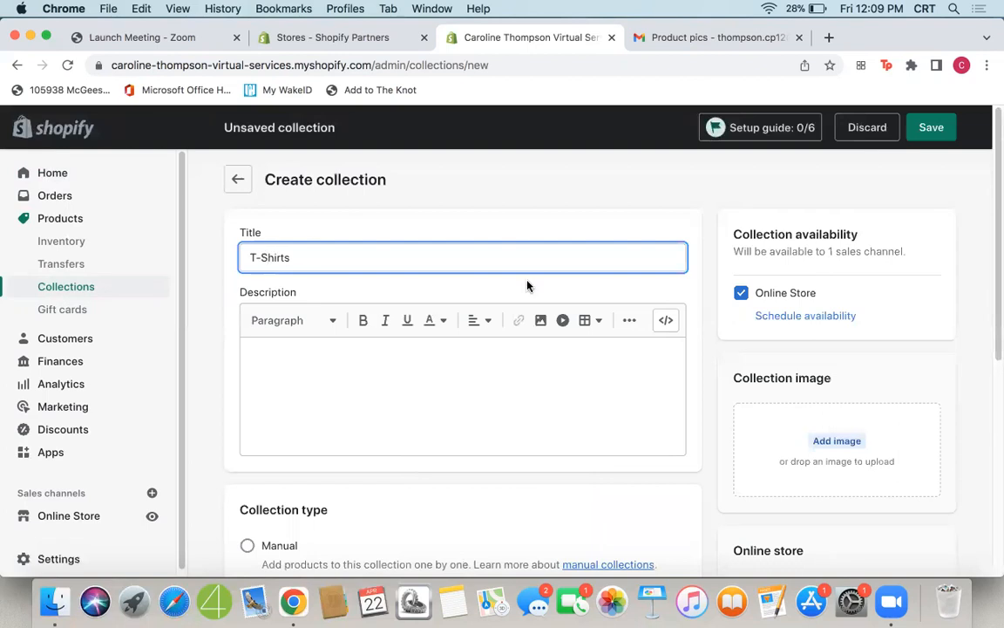
Try the Manual collection type for the T-Shirts collection and return it to Automated.
scroll(529, 284, "down", 5)
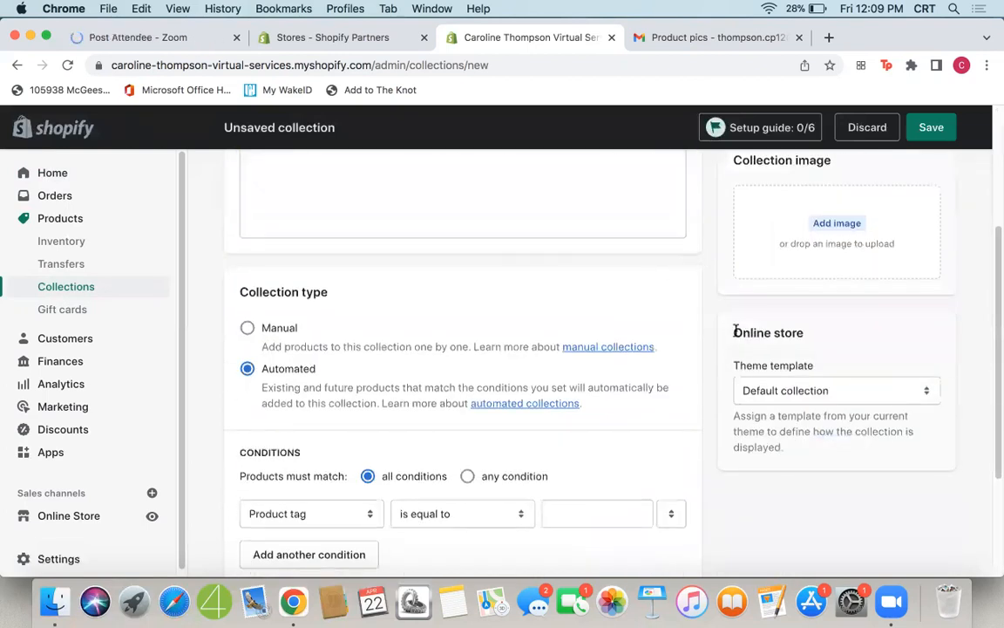
scroll(735, 332, "down", 3)
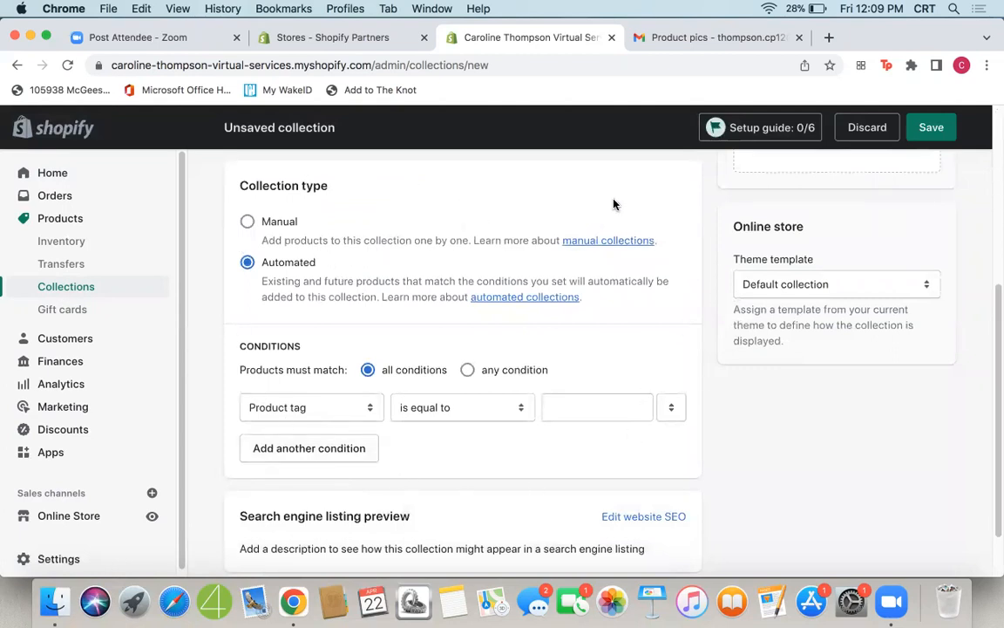
scroll(466, 263, "up", 1)
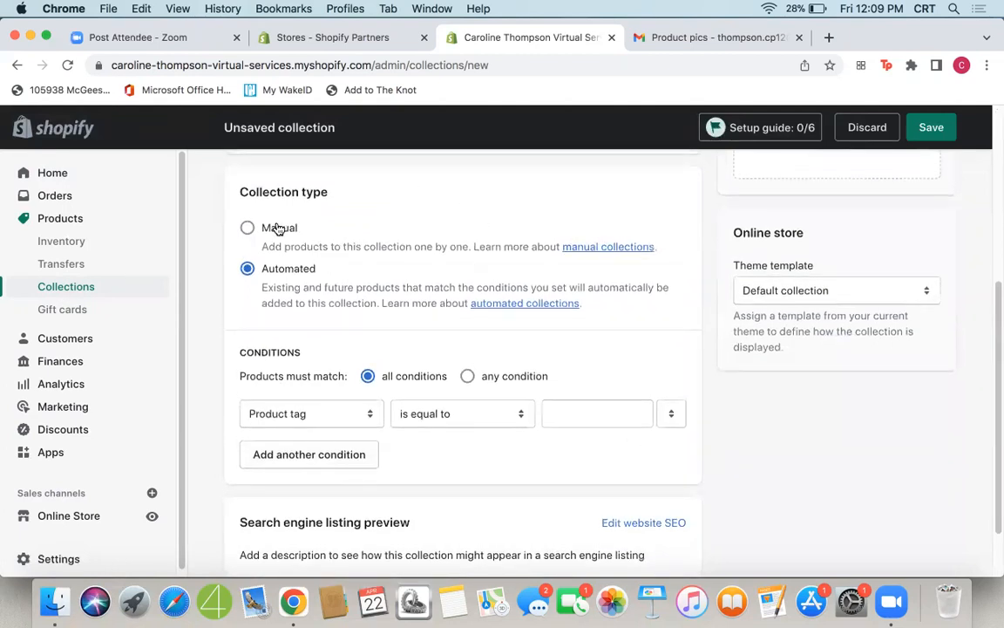
left_click(246, 227)
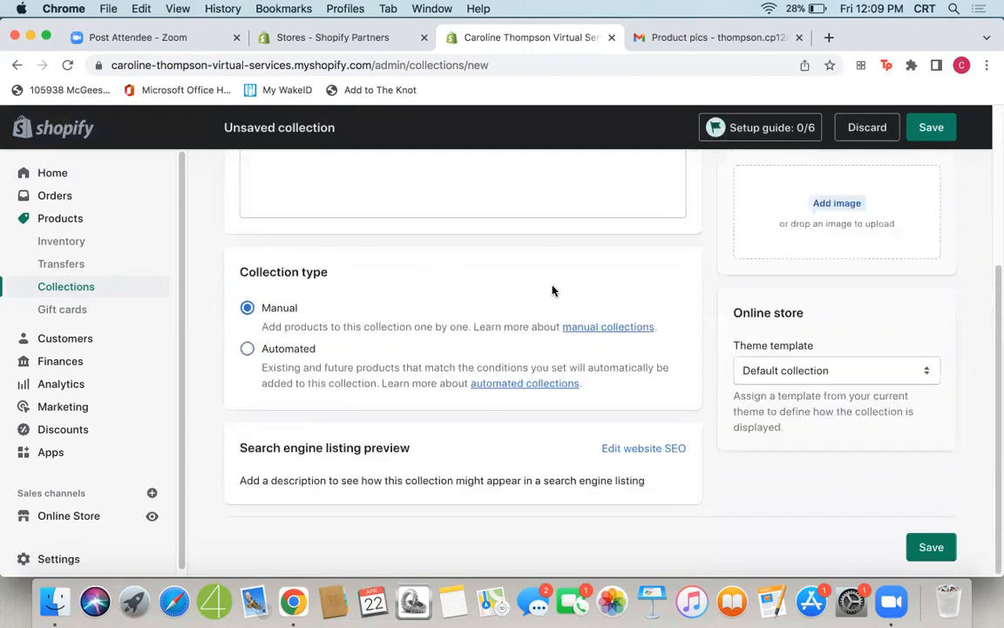
scroll(637, 288, "up", 1)
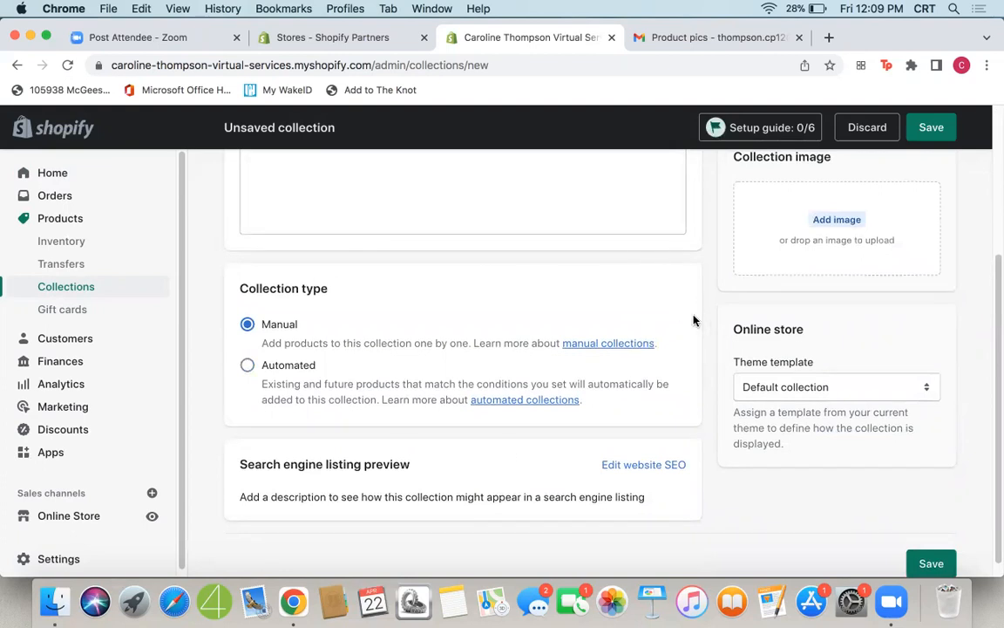
left_click(247, 366)
Set the T-Shirts collection's condition so that the product tag is equal to T-Shirts.
scroll(638, 263, "down", 2)
scroll(638, 263, "down", 2)
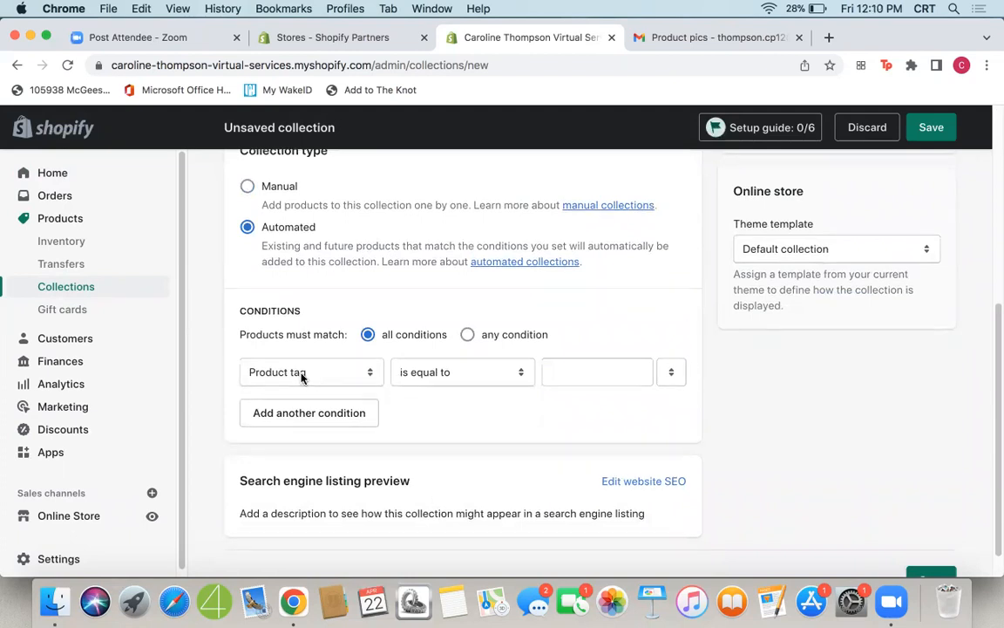
scroll(636, 428, "up", 5)
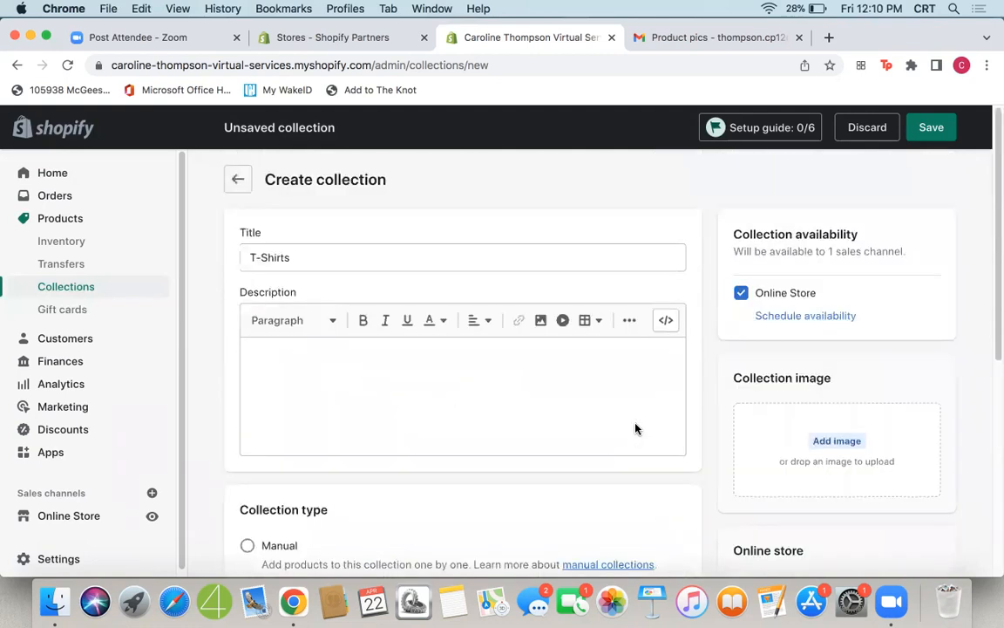
scroll(636, 423, "down", 1)
scroll(636, 423, "down", 5)
left_click(600, 342)
type("T-Shirts")
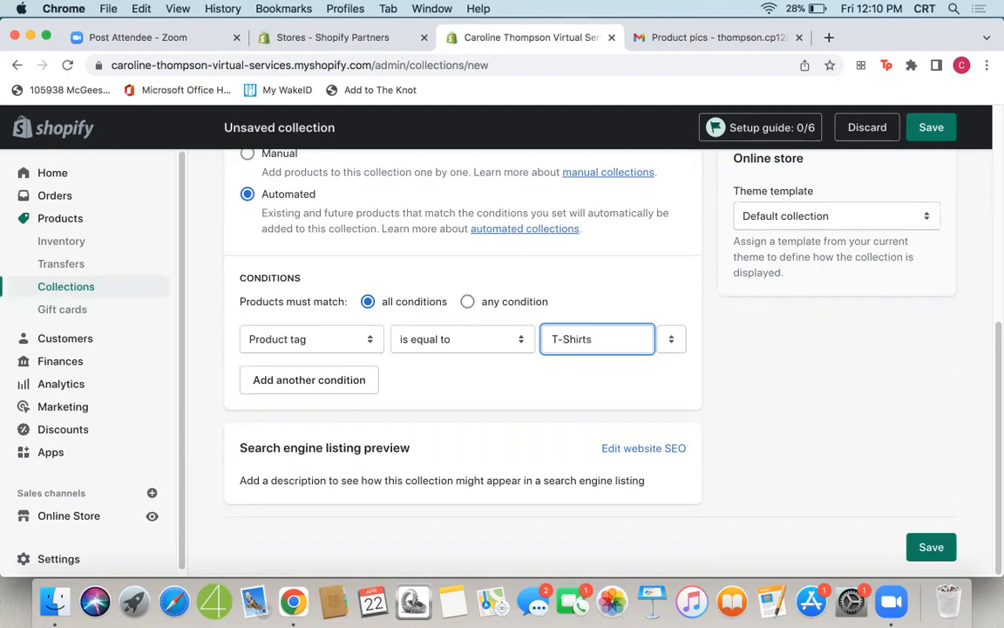
left_click(573, 405)
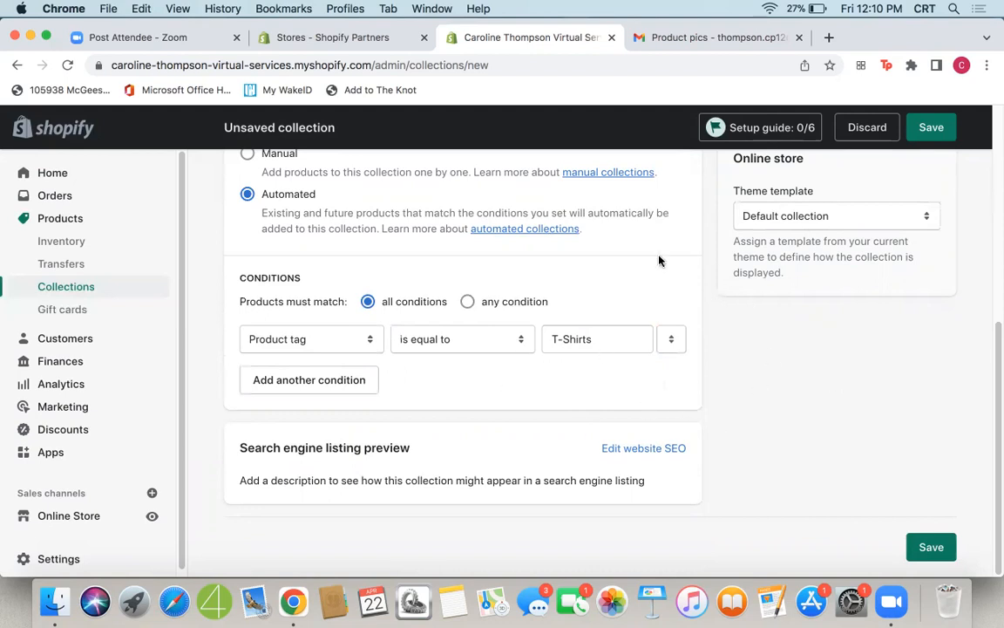
Try adding a second condition requiring the product title to contain T-Shirt, and remove it.
left_click(307, 382)
left_click(318, 374)
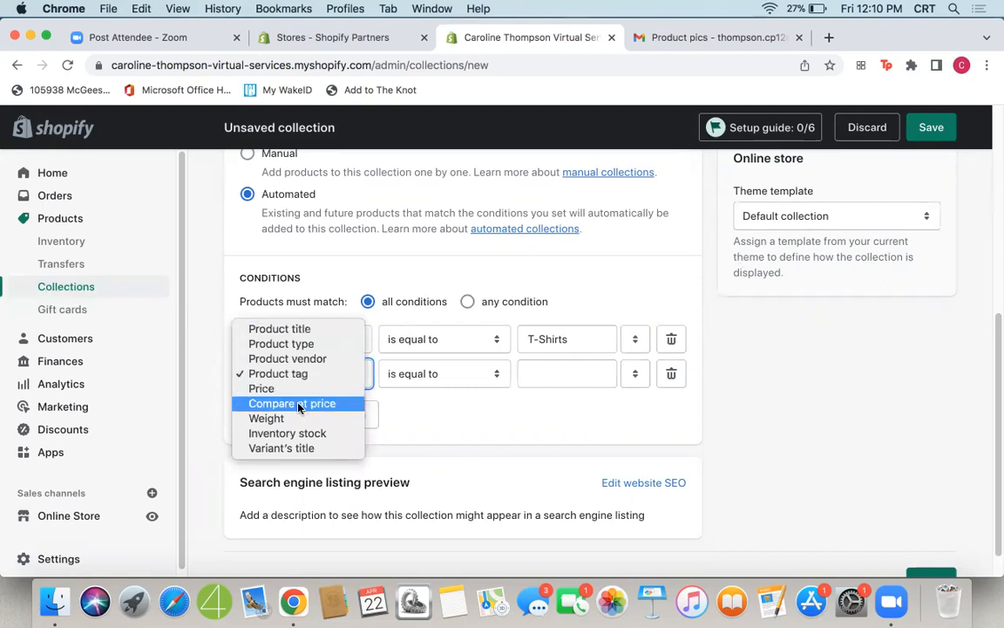
left_click(315, 332)
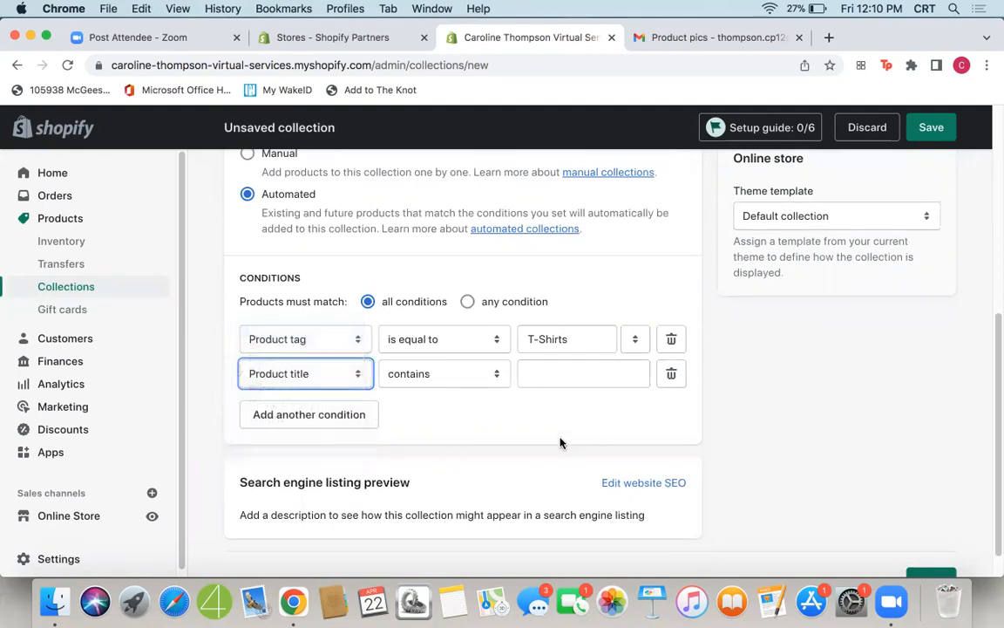
left_click(569, 374)
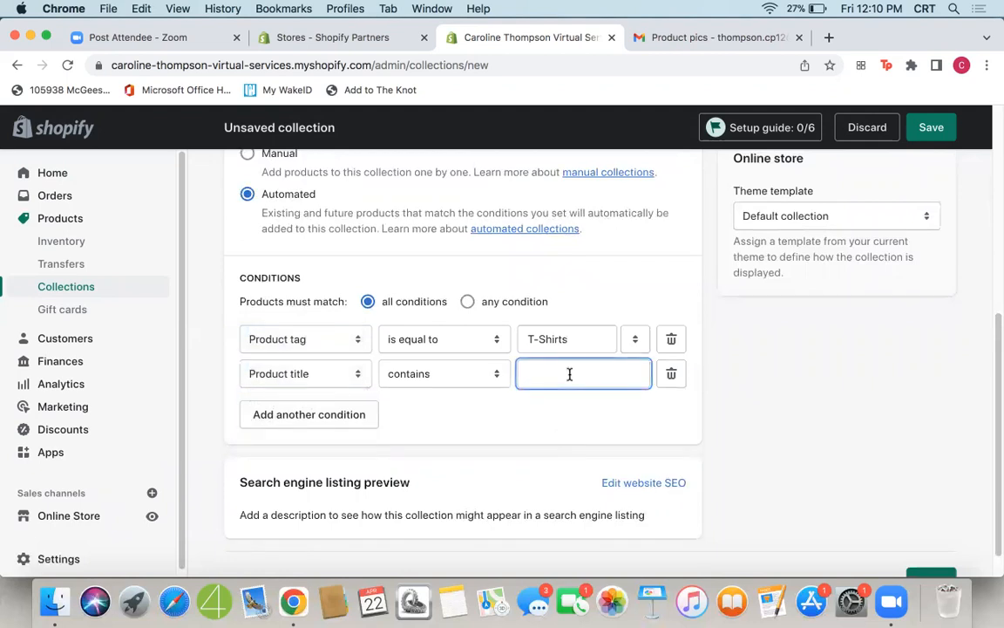
type("T-Shirt")
left_click(671, 374)
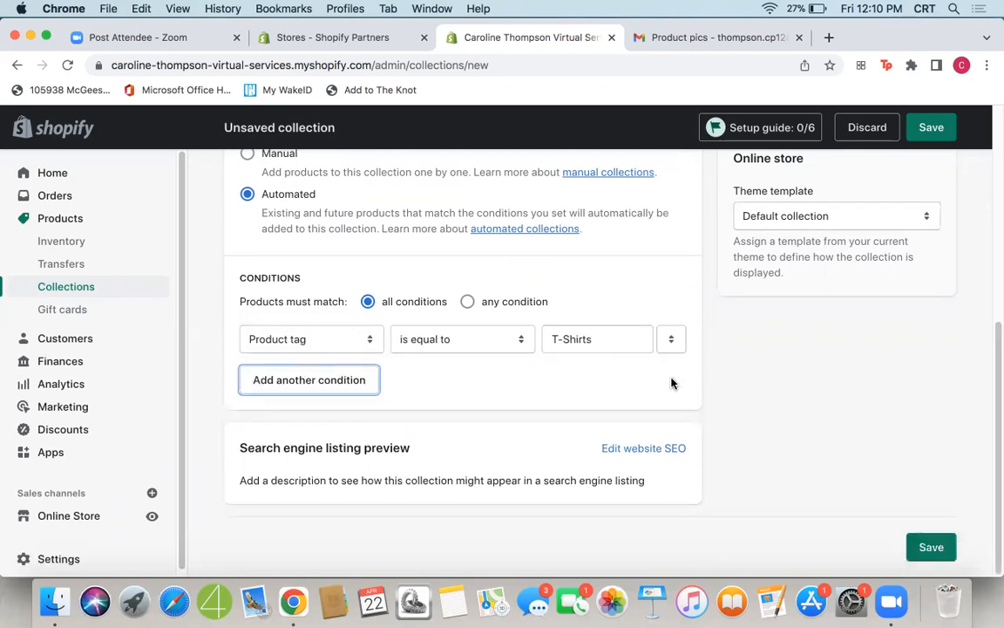
Save the T-Shirts collection without a description and return to the collections list.
scroll(522, 404, "up", 2)
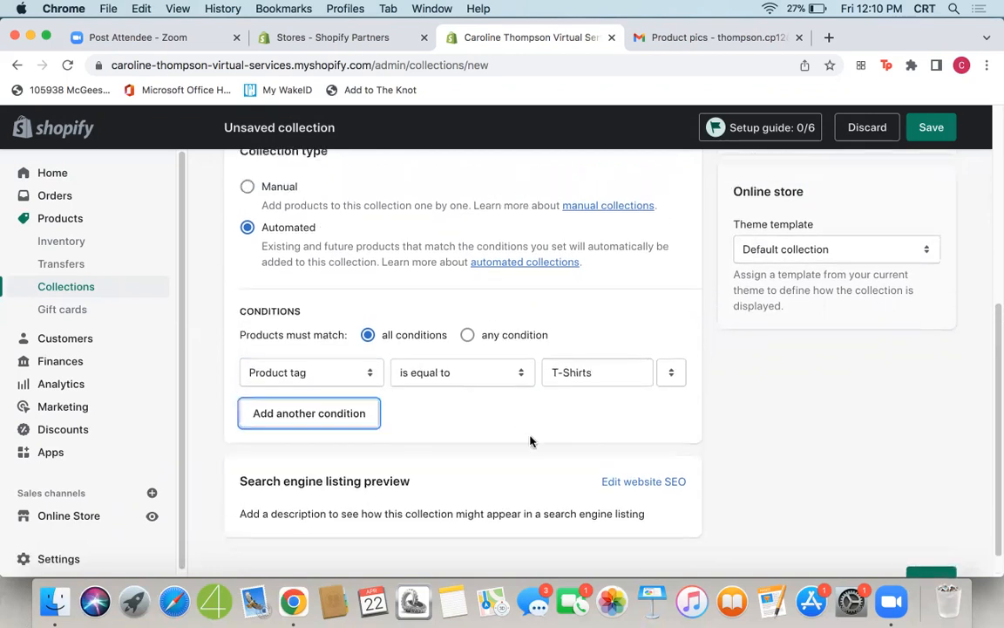
scroll(500, 466, "up", 8)
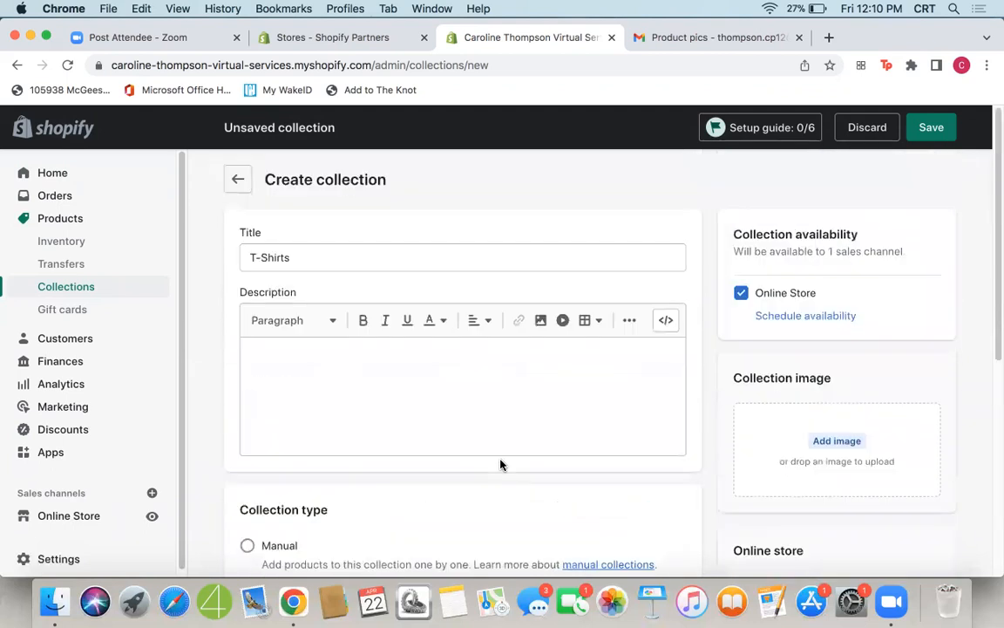
scroll(864, 403, "down", 2)
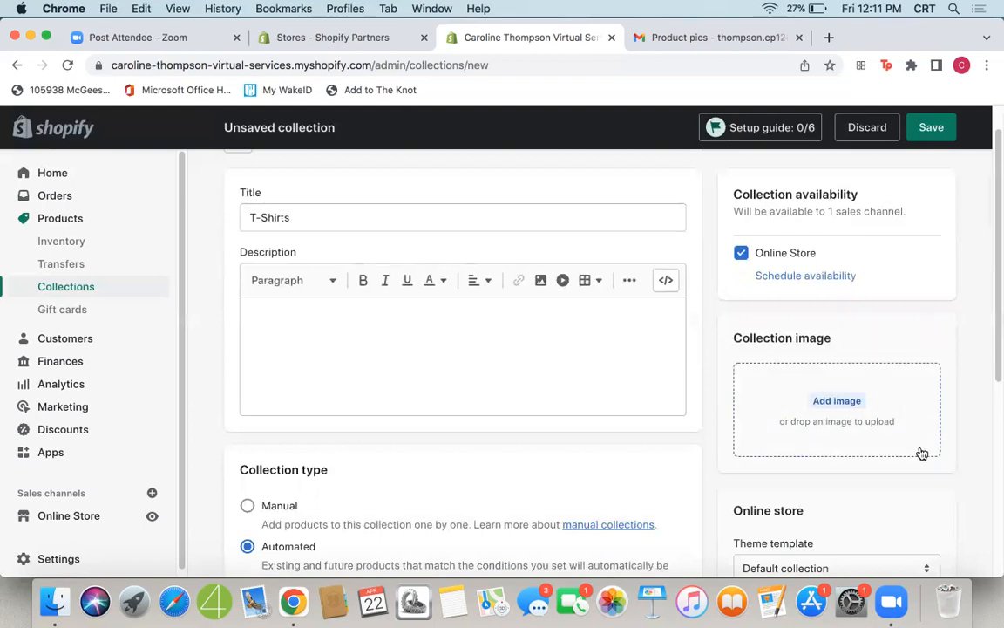
left_click(391, 327)
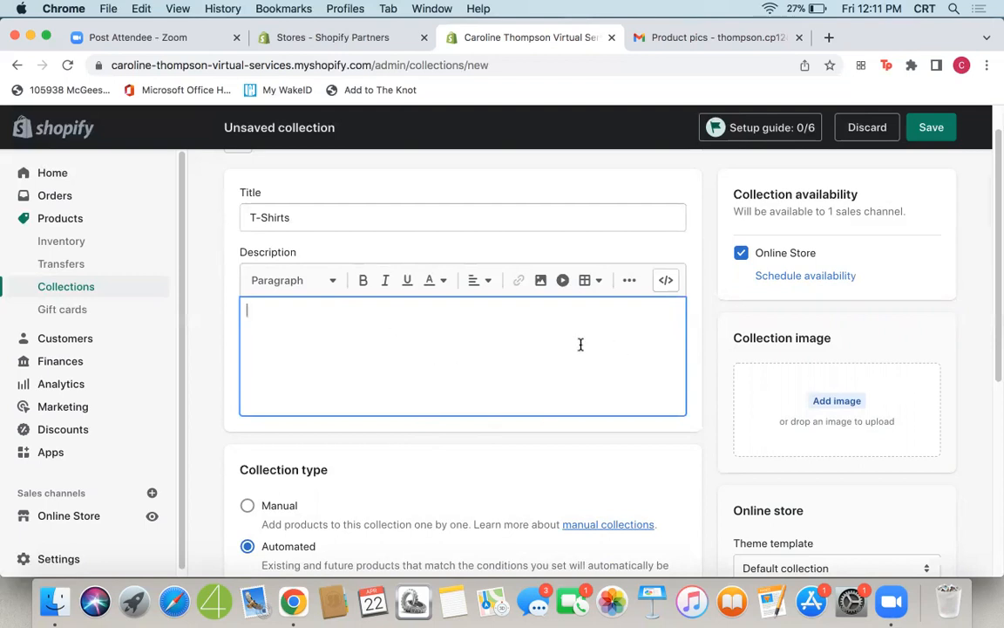
left_click(931, 131)
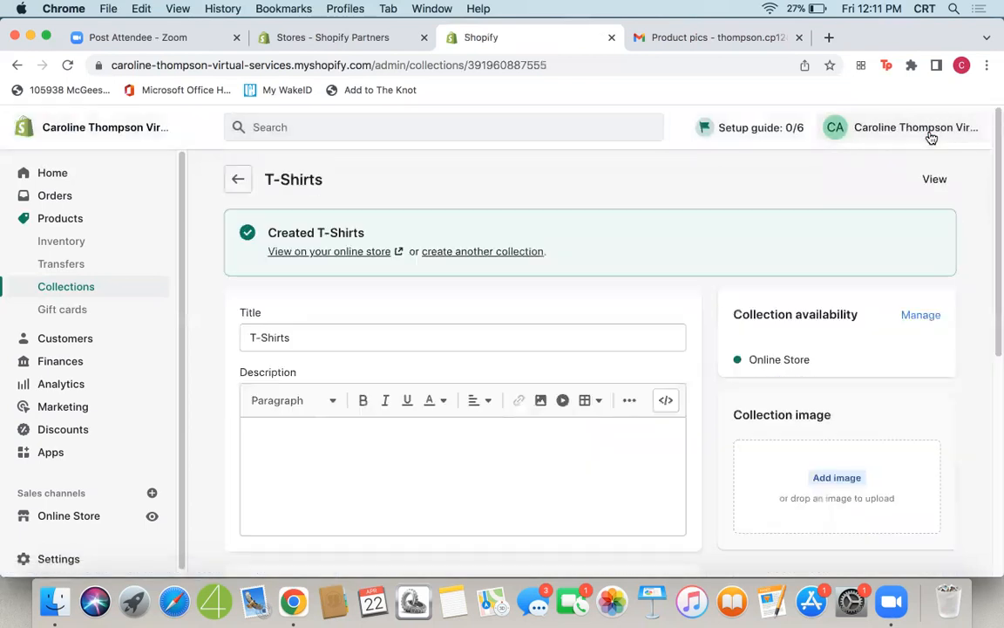
left_click(238, 179)
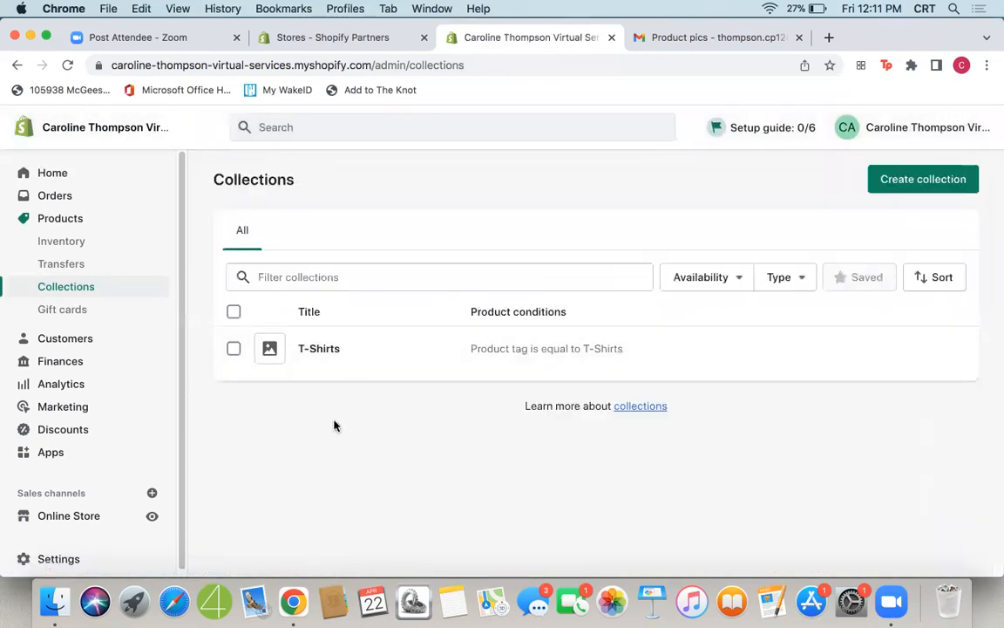
Start another collection and title it Candles.
left_click(943, 189)
left_click(322, 256)
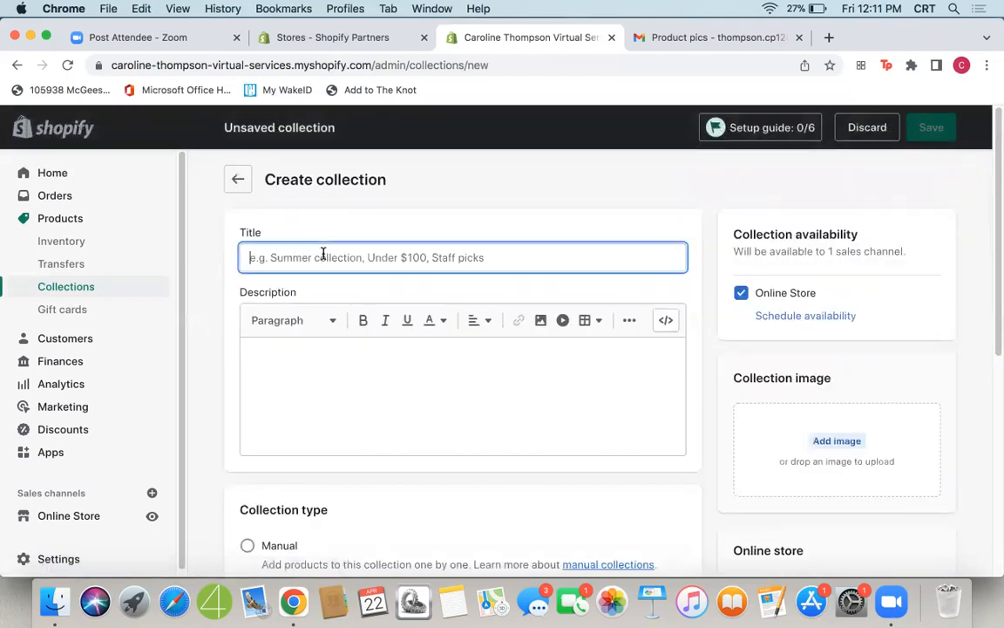
type("C")
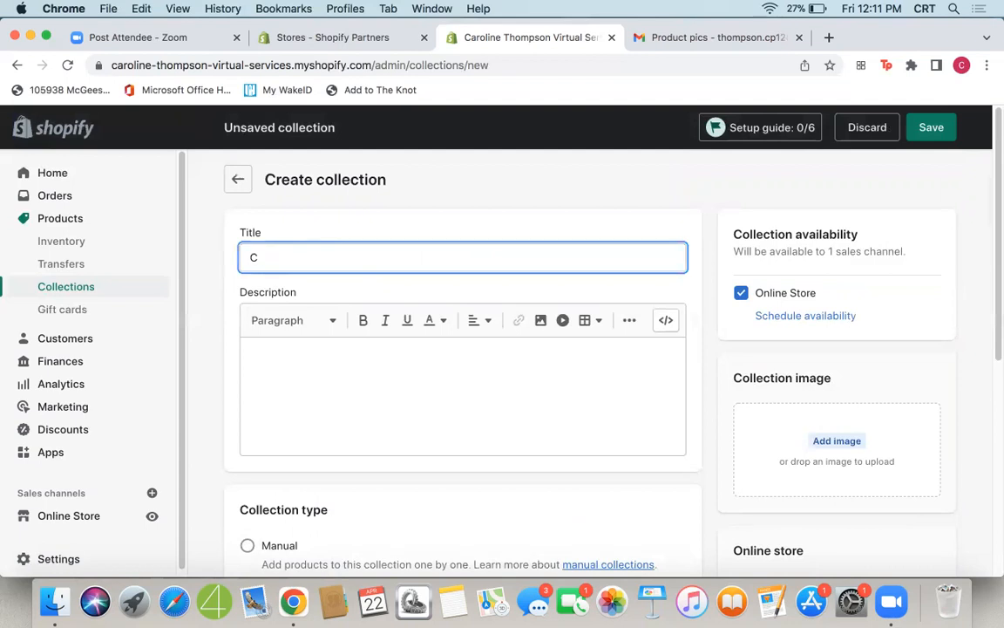
type("Nndles")
Require the product tag to equal Candles, save the collection and return to the collections list.
scroll(689, 334, "down", 4)
scroll(689, 334, "down", 5)
left_click(599, 354)
type("Candles")
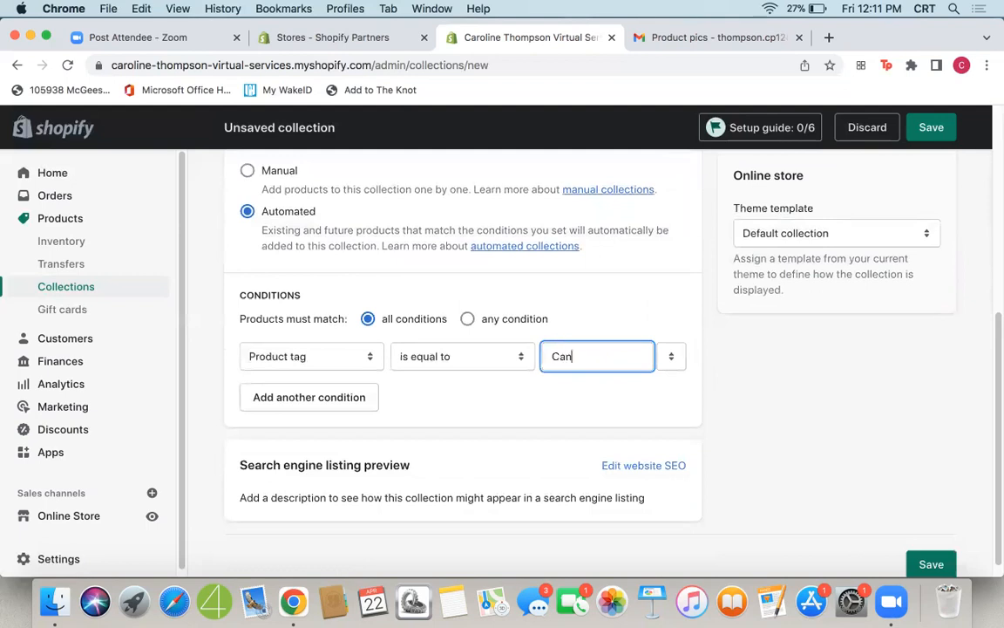
left_click(933, 129)
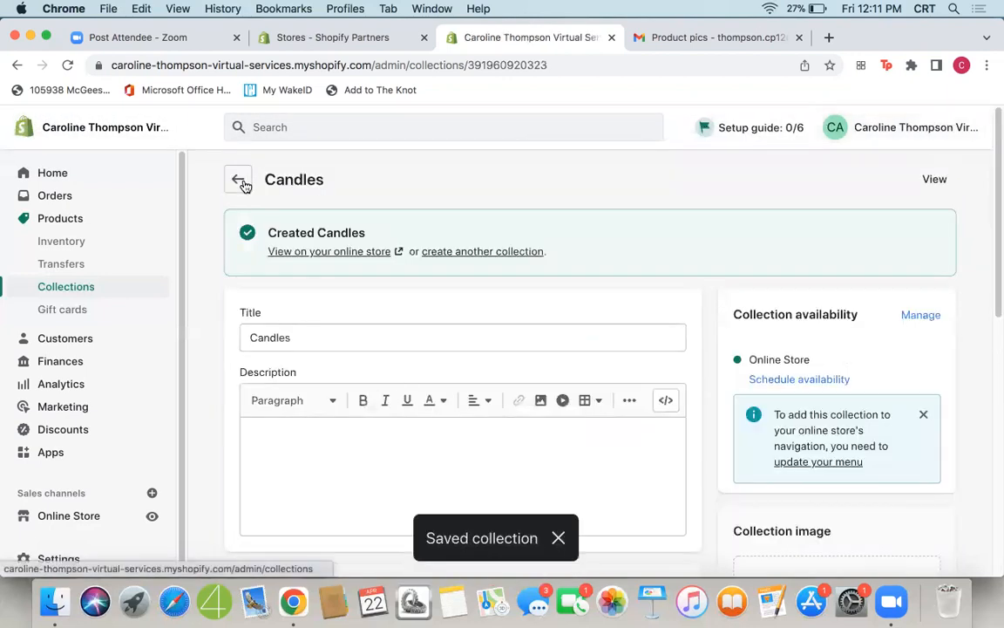
left_click(240, 181)
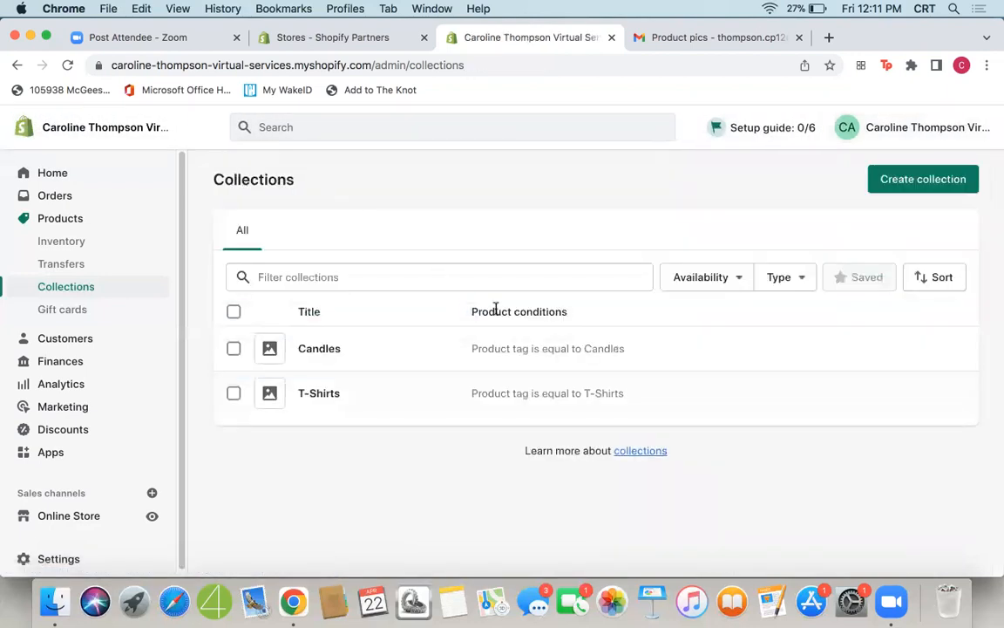
Start a new product, switch to Gmail and download the green T-shirt photo IMG-1094.jpg from the Product pics email.
left_click(75, 223)
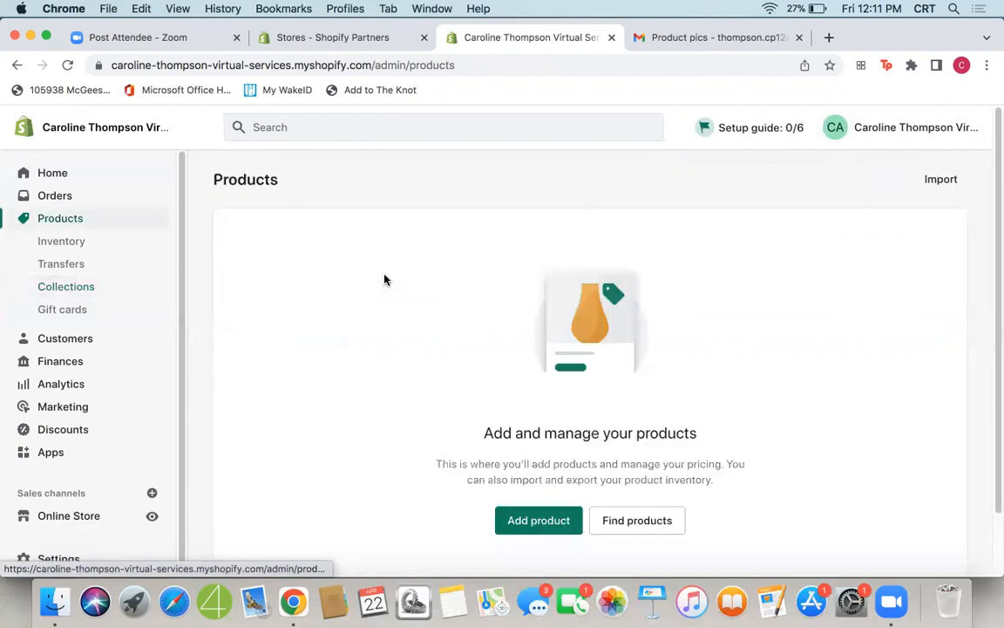
left_click(530, 523)
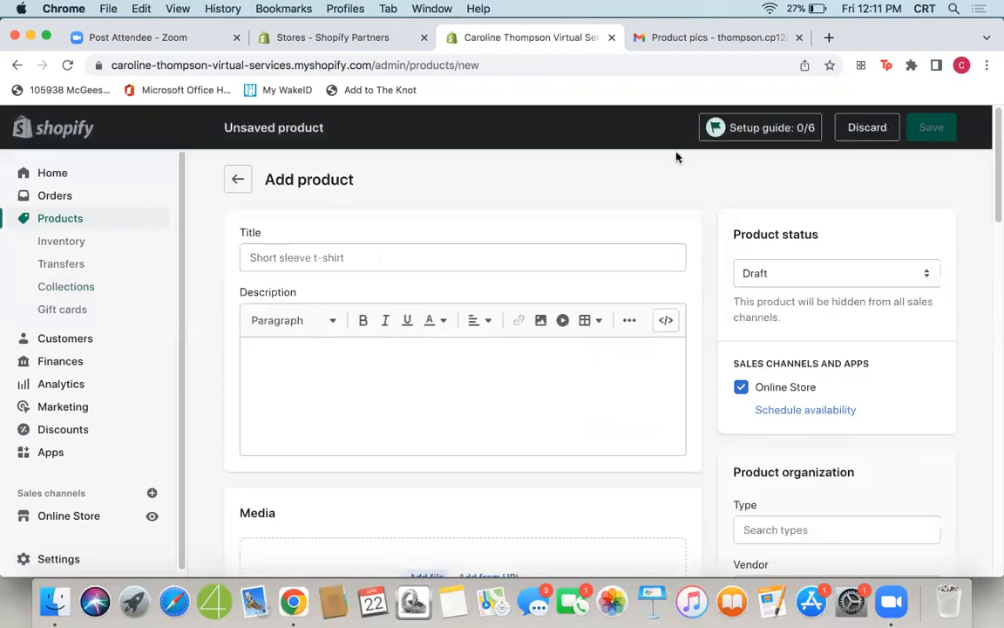
left_click(681, 36)
scroll(714, 263, "down", 2)
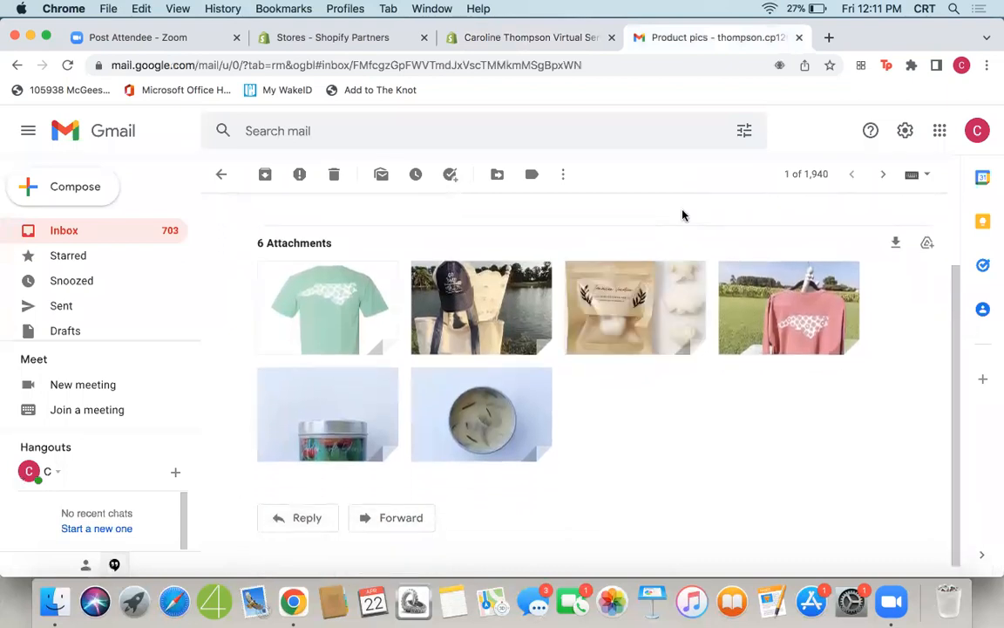
mouse_move(291, 323)
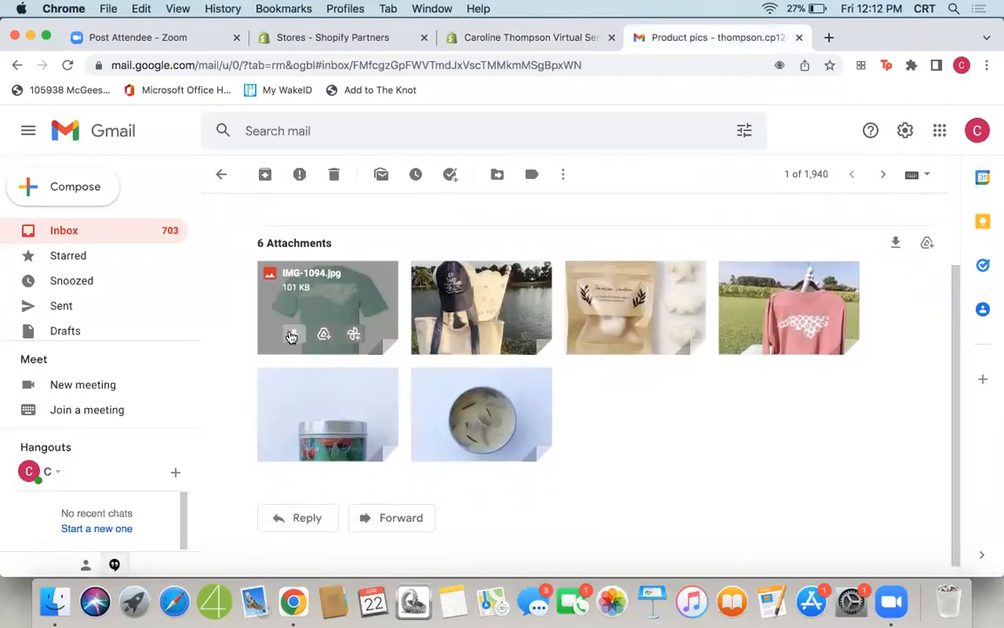
left_click(291, 337)
Switch back to the Shopify product form and upload the downloaded IMG-1094.jpg to the product's media.
left_click(494, 38)
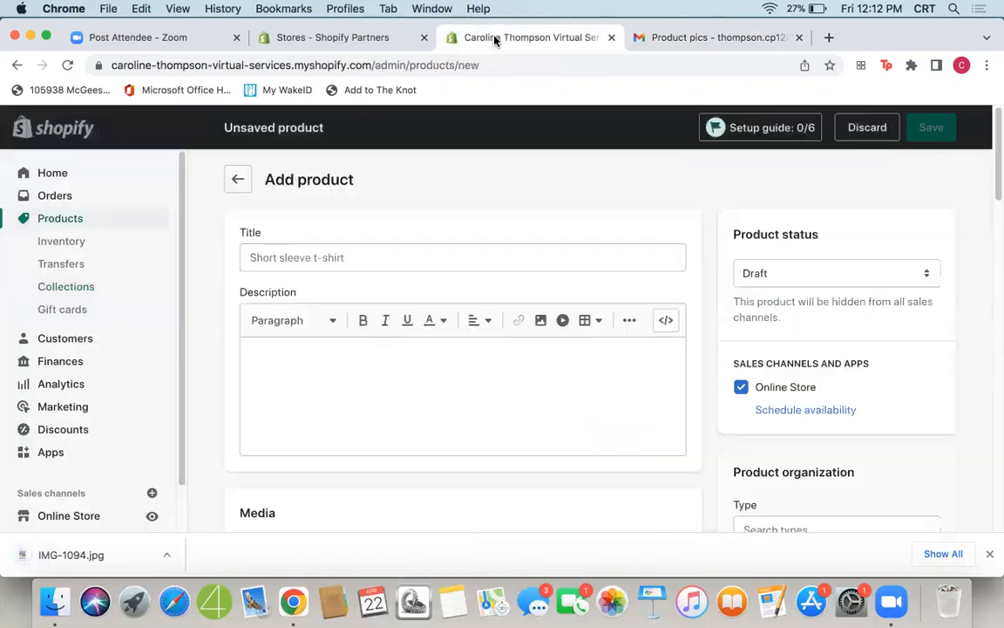
scroll(558, 248, "down", 1)
left_click(561, 243)
scroll(704, 310, "down", 5)
scroll(706, 311, "up", 2)
left_click_drag(35, 555, 442, 377)
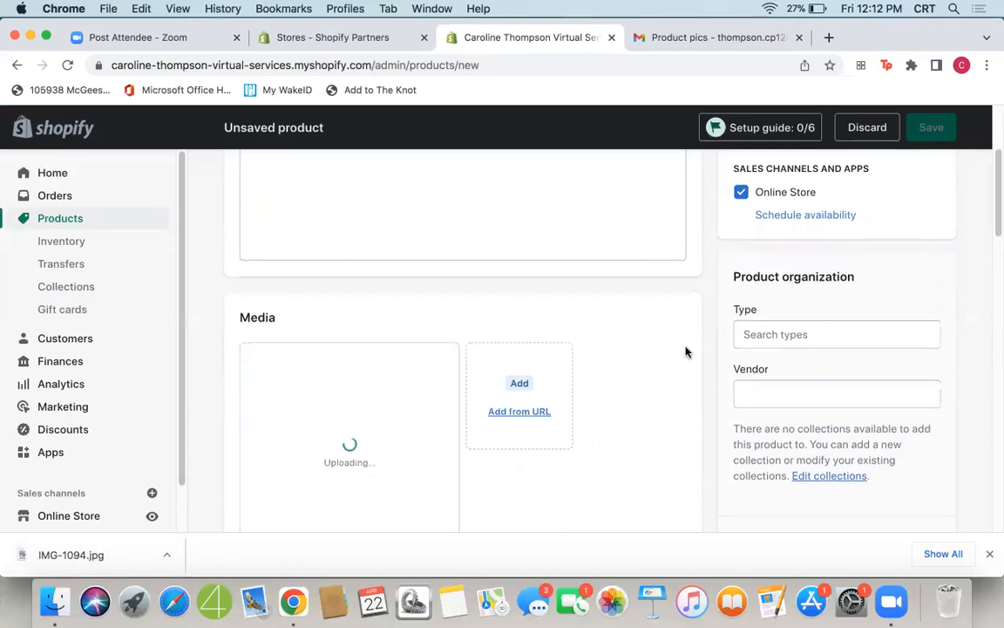
scroll(686, 352, "down", 2)
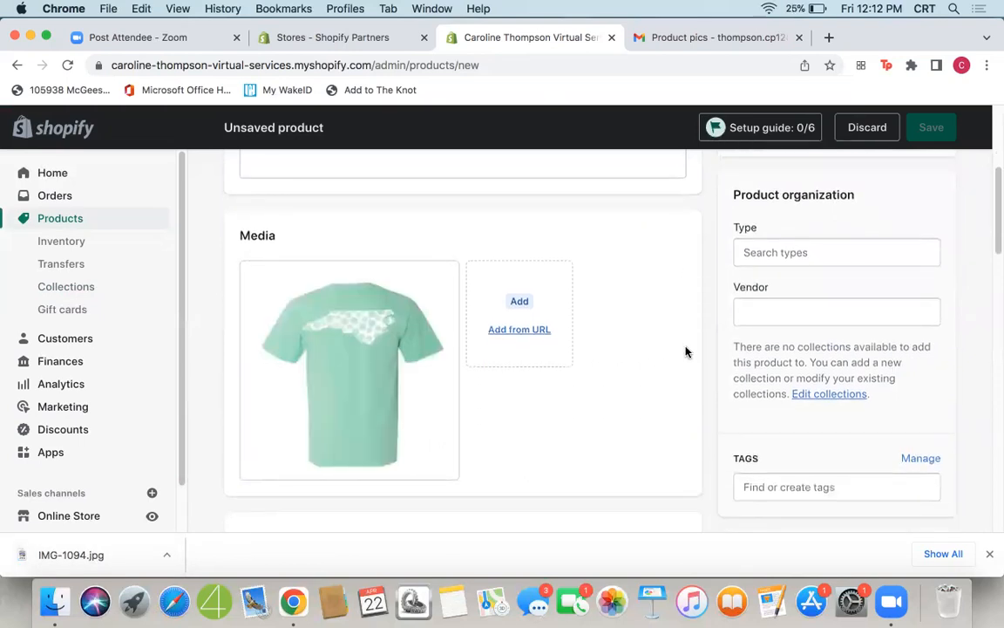
Title the product North Carolina Sunflower T-Shirt and dismiss the browser's download bar.
scroll(686, 351, "up", 7)
type("North Carolina Sunflower")
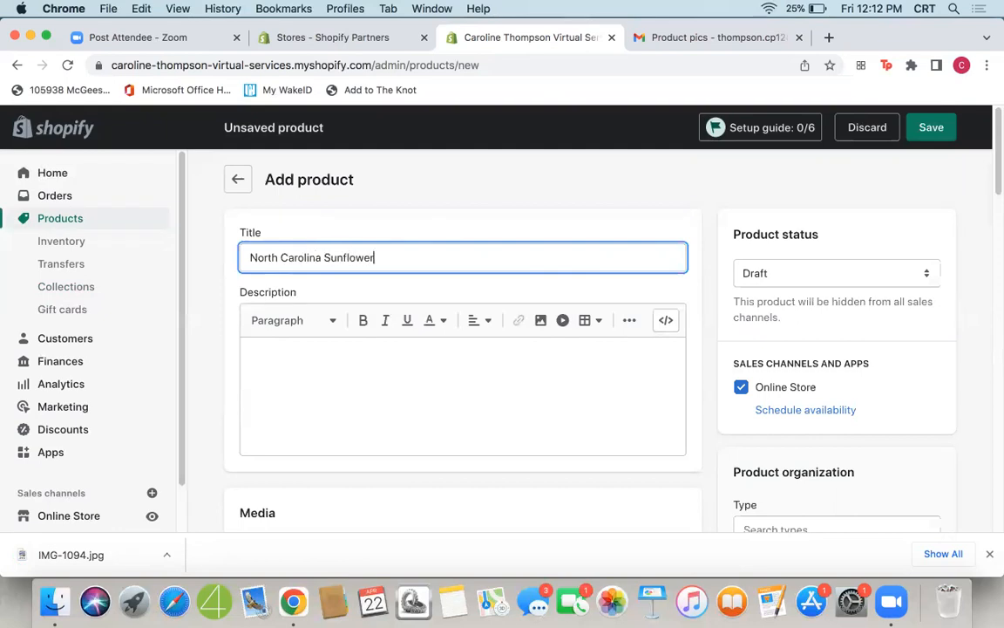
type(" T-Shirt")
left_click(575, 392)
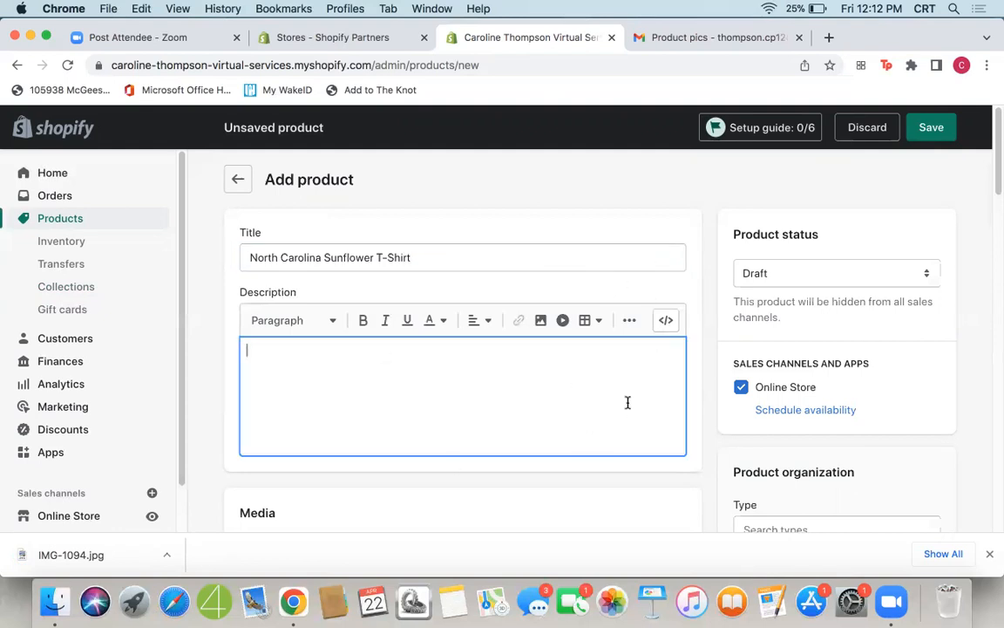
left_click(989, 554)
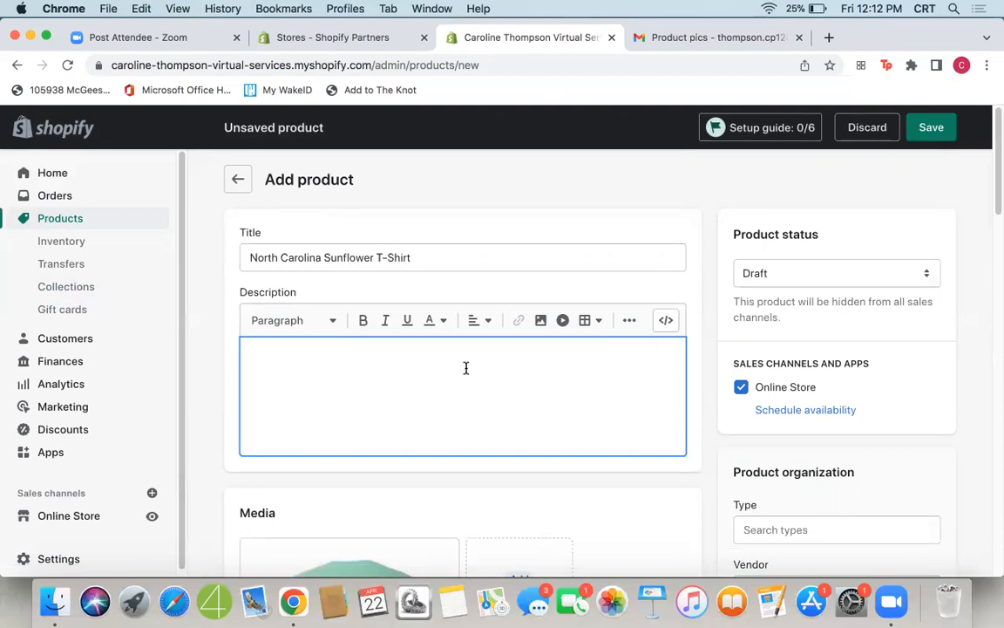
type("Gild")
key("BackSpace")
key("BackSpace")
key("BackSpace")
key("BackSpace")
key("BackSpace")
key("BackSpace")
left_click(551, 198)
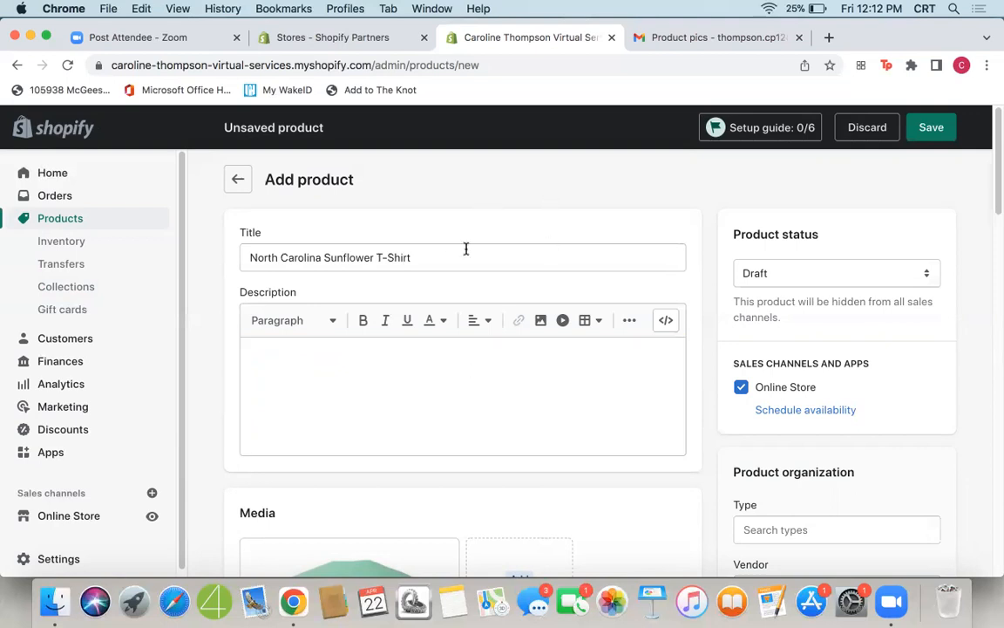
Set the product status to Active and add the tag T-Shirts under the product organization.
left_click(804, 276)
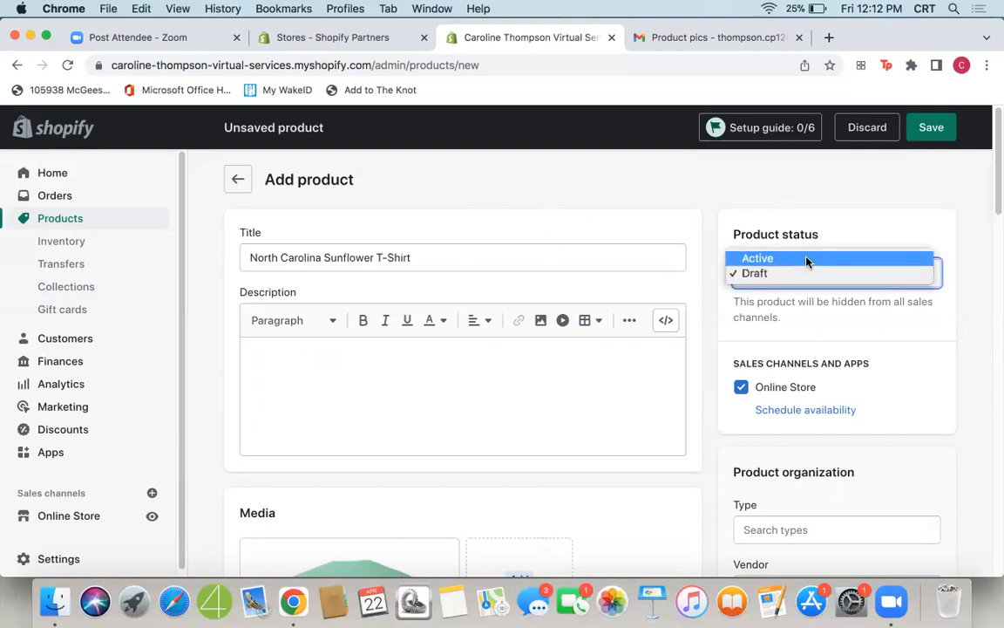
left_click(807, 259)
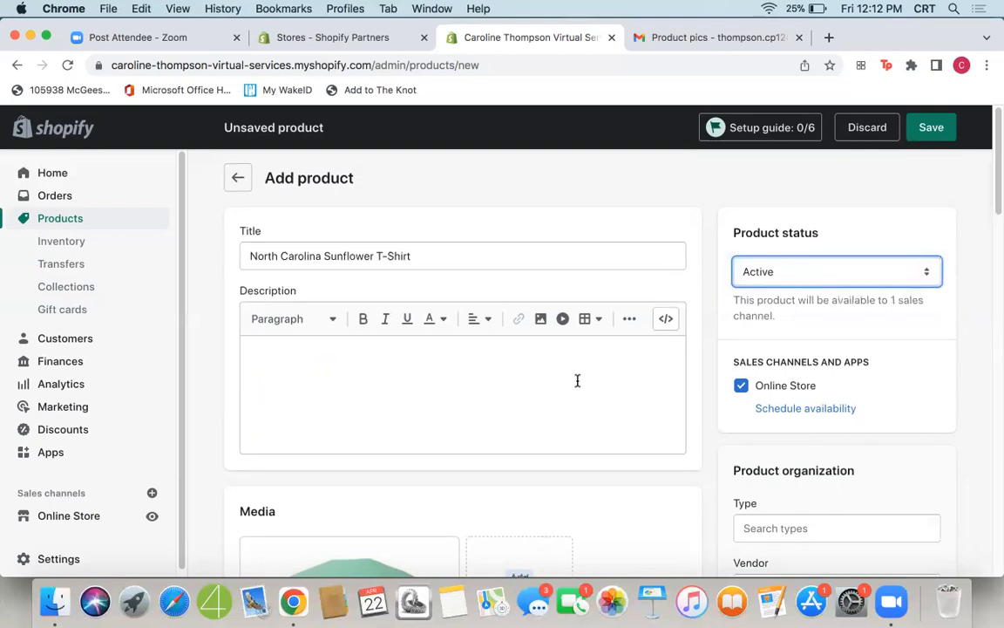
scroll(578, 379, "down", 5)
scroll(645, 393, "down", 5)
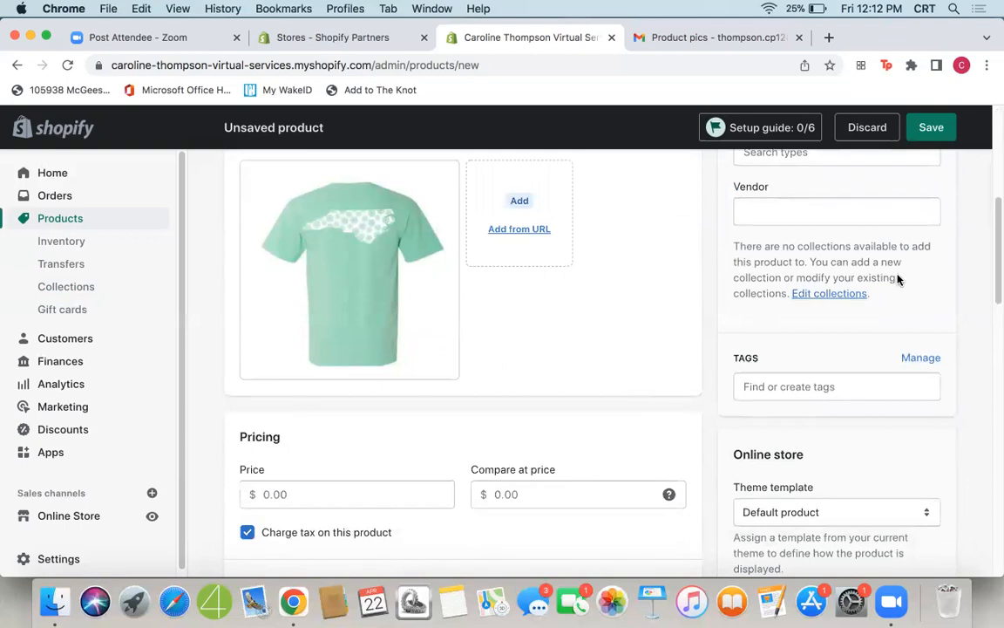
scroll(898, 279, "up", 8)
scroll(898, 279, "down", 7)
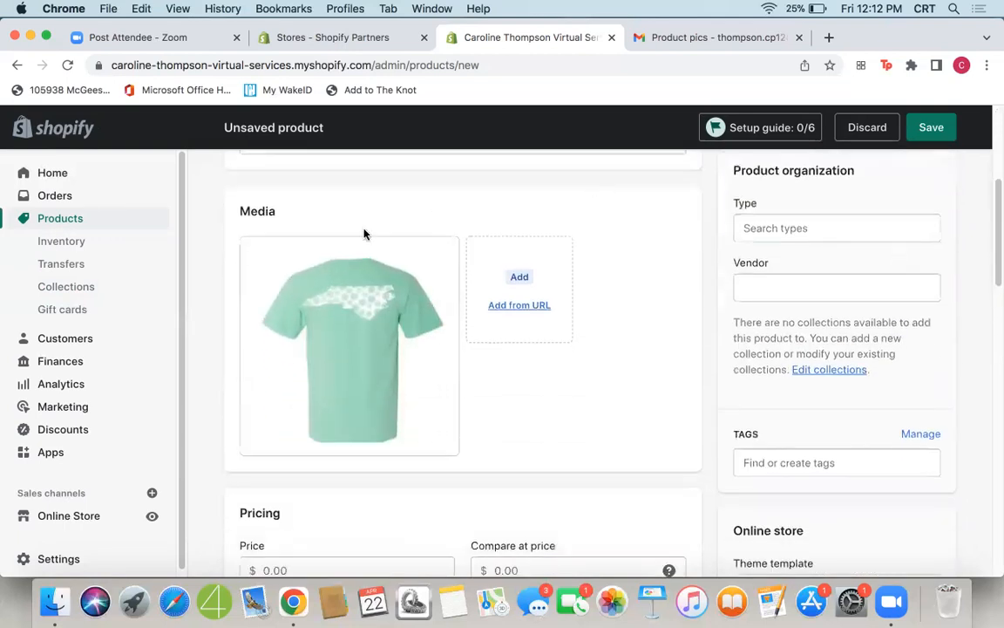
scroll(879, 449, "down", 4)
scroll(878, 446, "up", 9)
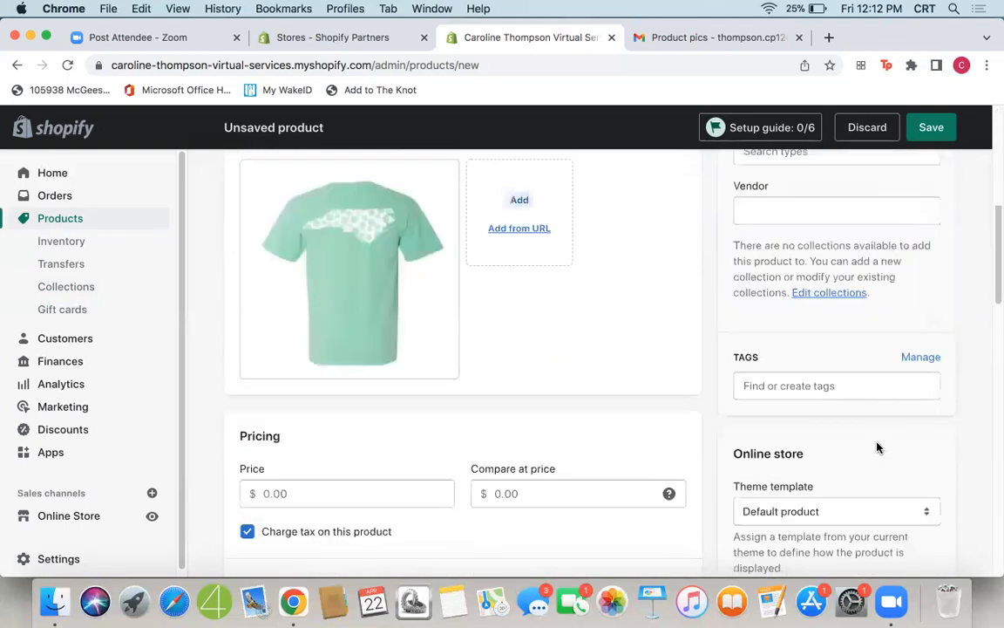
scroll(347, 293, "down", 6)
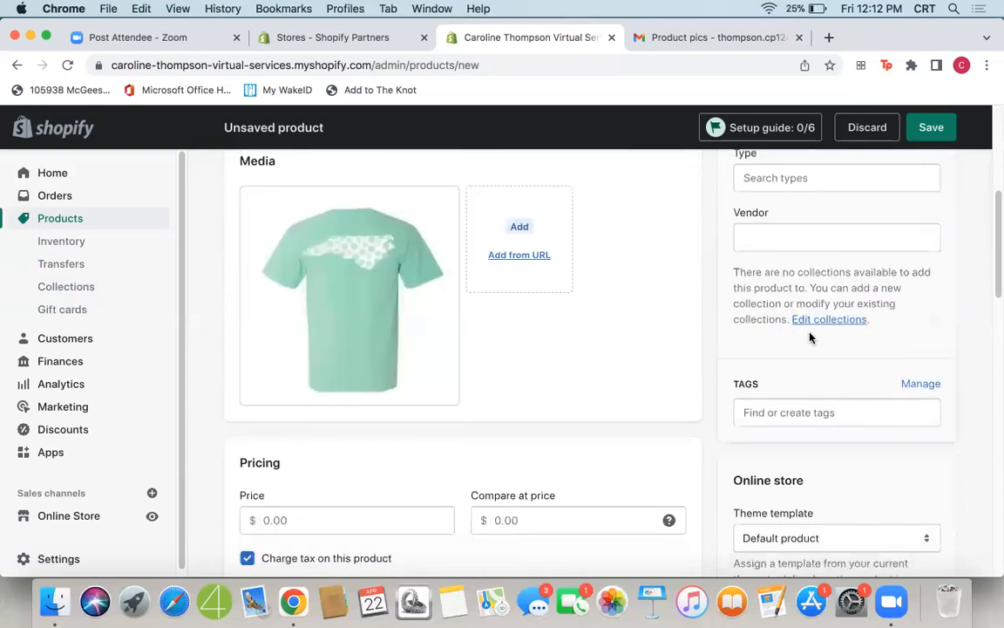
scroll(817, 357, "up", 1)
left_click(803, 434)
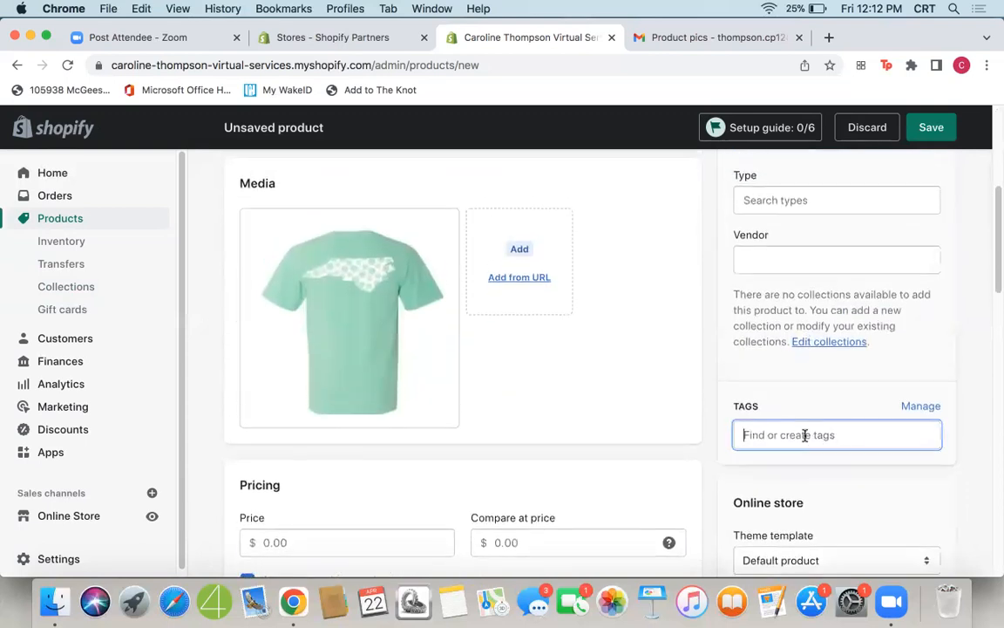
type("T-Shirts")
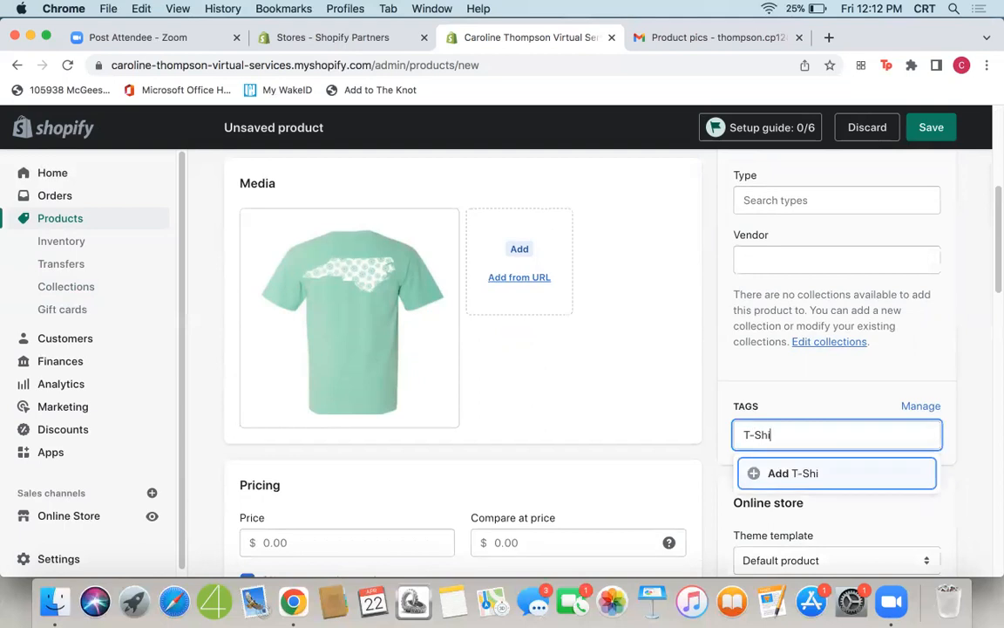
left_click(829, 473)
Set the T-shirt's price to 10.00 dollars.
scroll(708, 399, "down", 4)
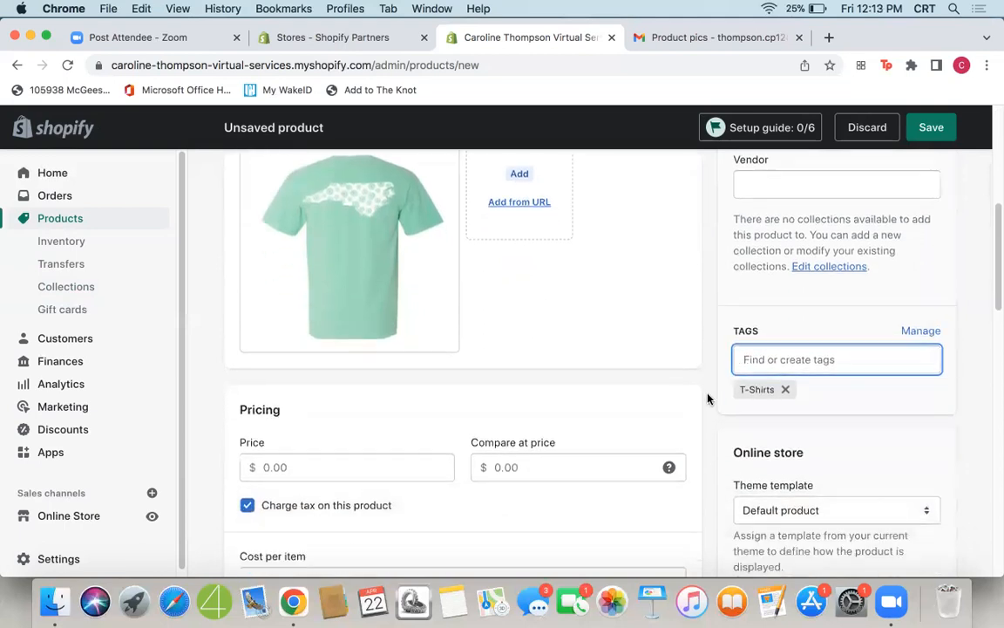
left_click(310, 392)
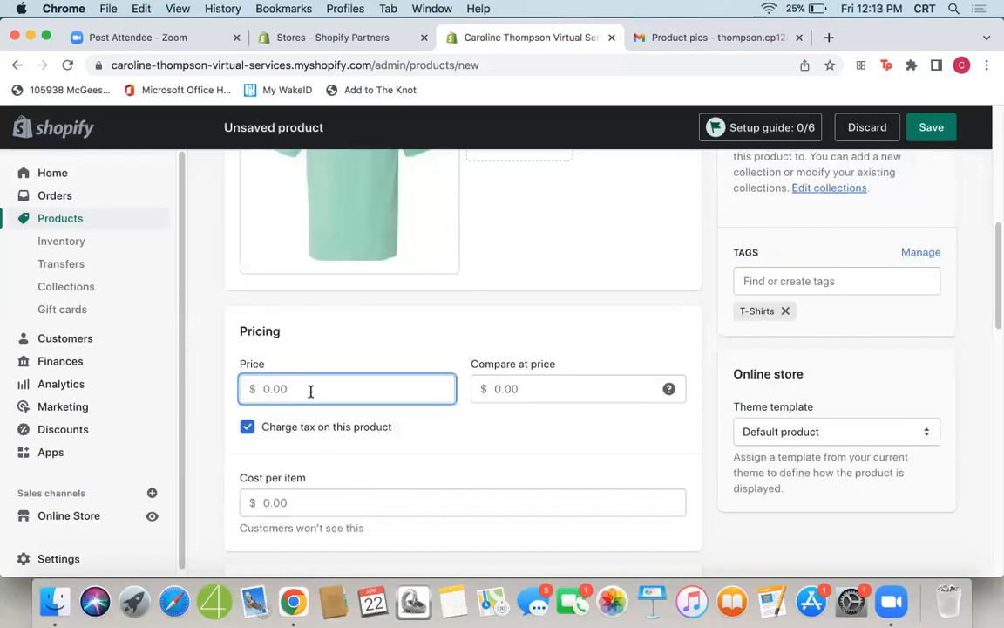
type("10.00")
left_click(560, 442)
Try turning the option to continue selling when out of stock on and off, and set the available quantity to 10.
scroll(561, 442, "down", 4)
scroll(555, 403, "down", 3)
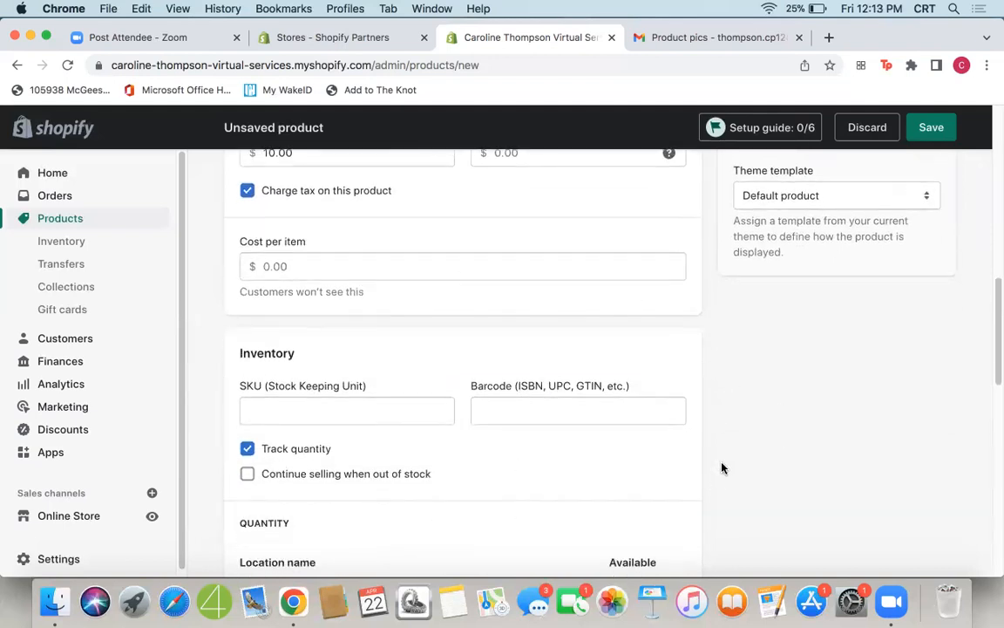
scroll(722, 467, "down", 3)
scroll(722, 468, "down", 1)
scroll(722, 468, "up", 1)
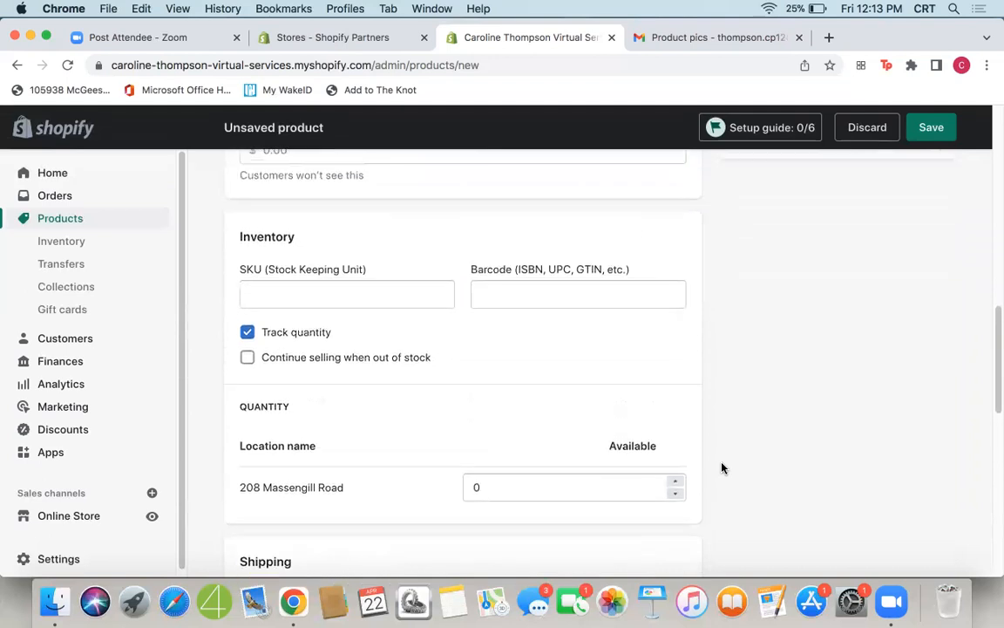
left_click(249, 358)
left_click(346, 294)
left_click(247, 358)
left_click_drag(493, 490, 464, 484)
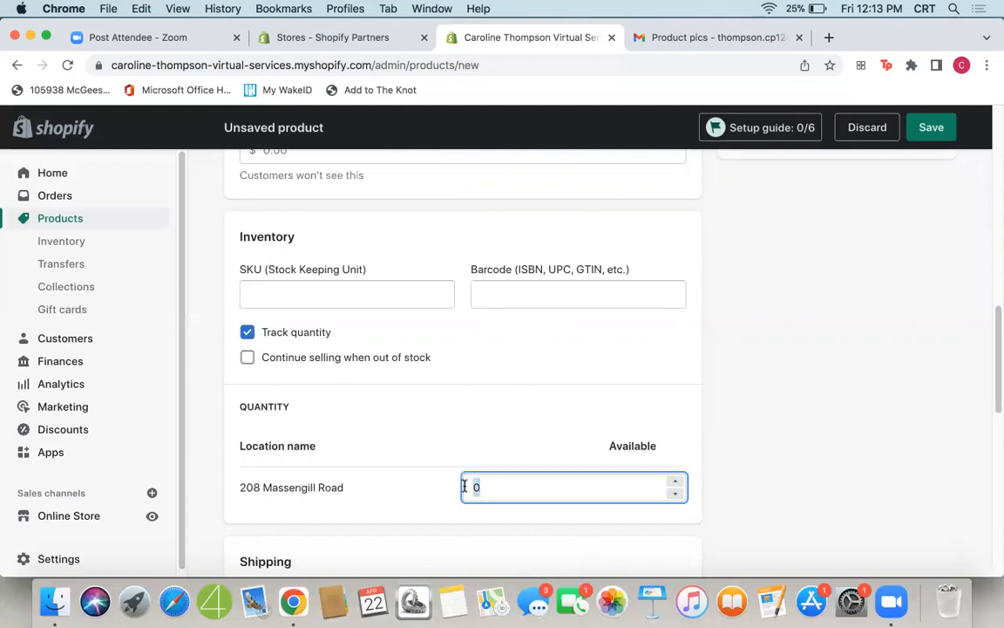
type("10")
left_click(526, 415)
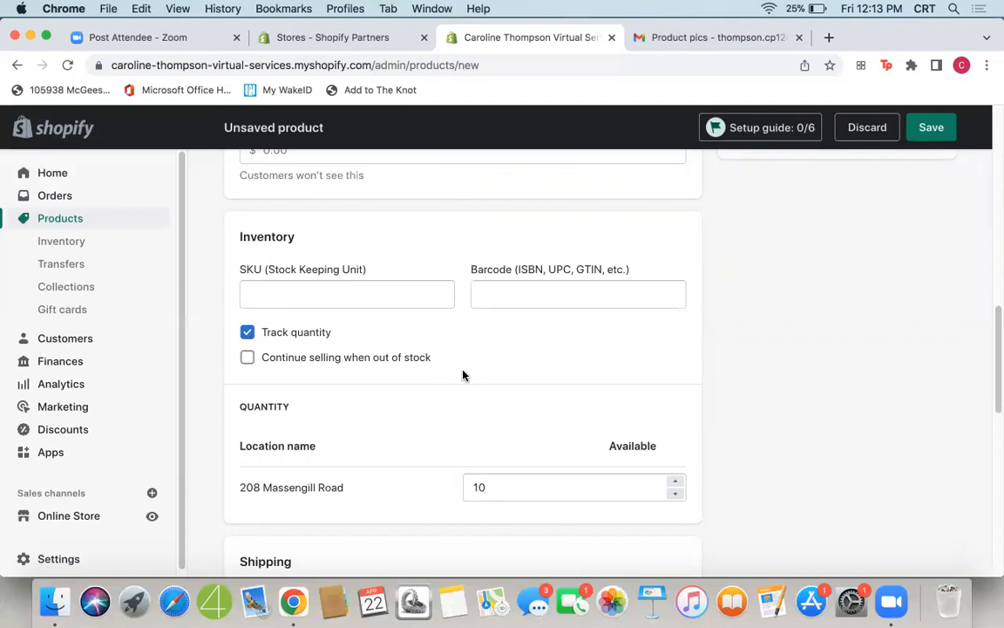
Set the available quantity to 0 and allow the product to continue selling when out of stock.
left_click_drag(495, 492, 476, 490)
type("0")
left_click(247, 357)
Enable options such as size or color for the product and choose Size as the first option's name.
scroll(677, 355, "down", 5)
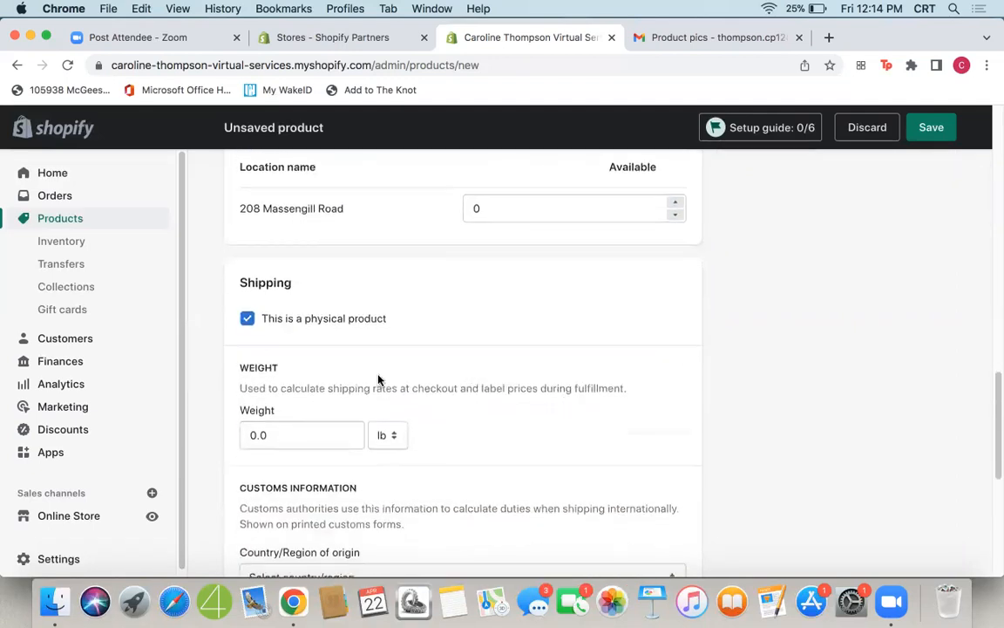
scroll(697, 306, "down", 2)
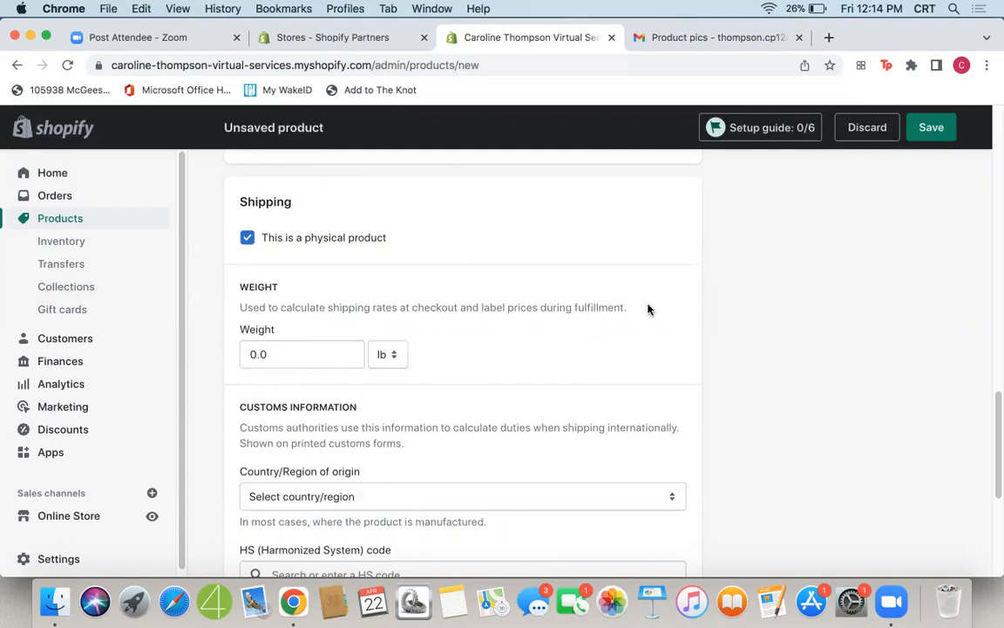
scroll(649, 310, "down", 5)
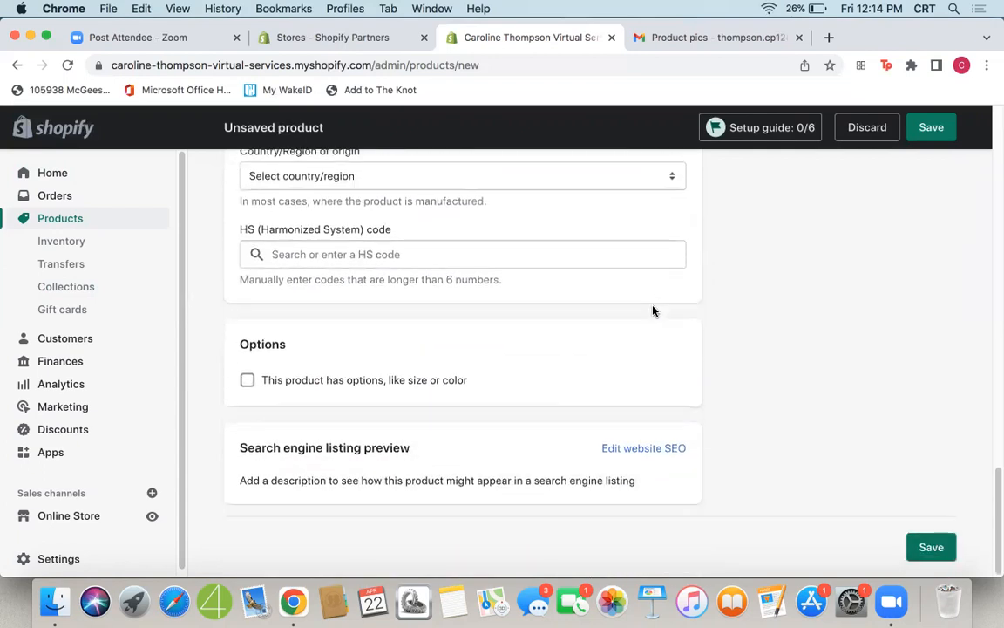
left_click(248, 381)
scroll(607, 335, "down", 3)
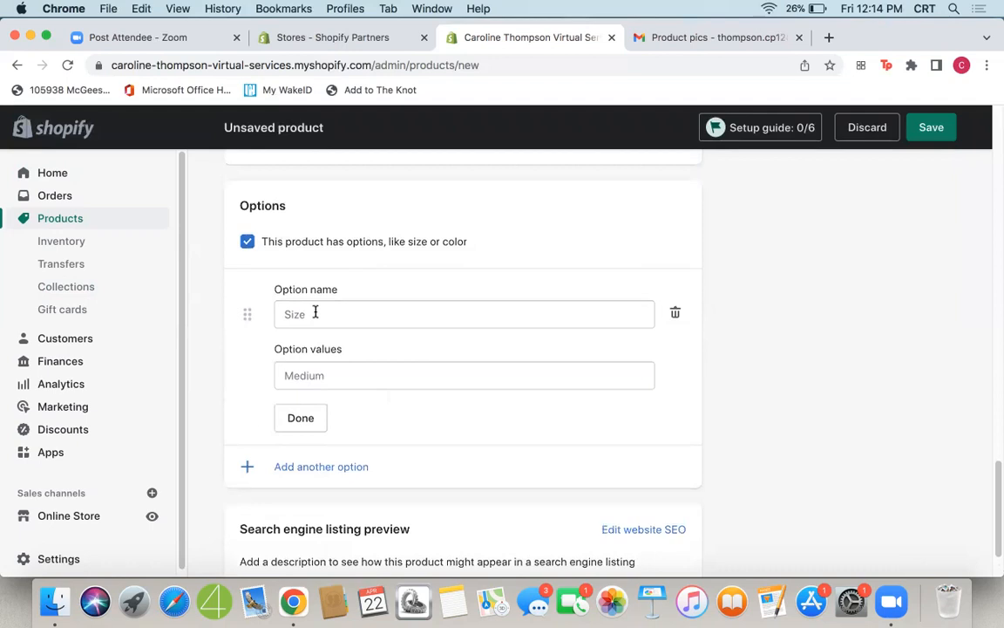
left_click(352, 314)
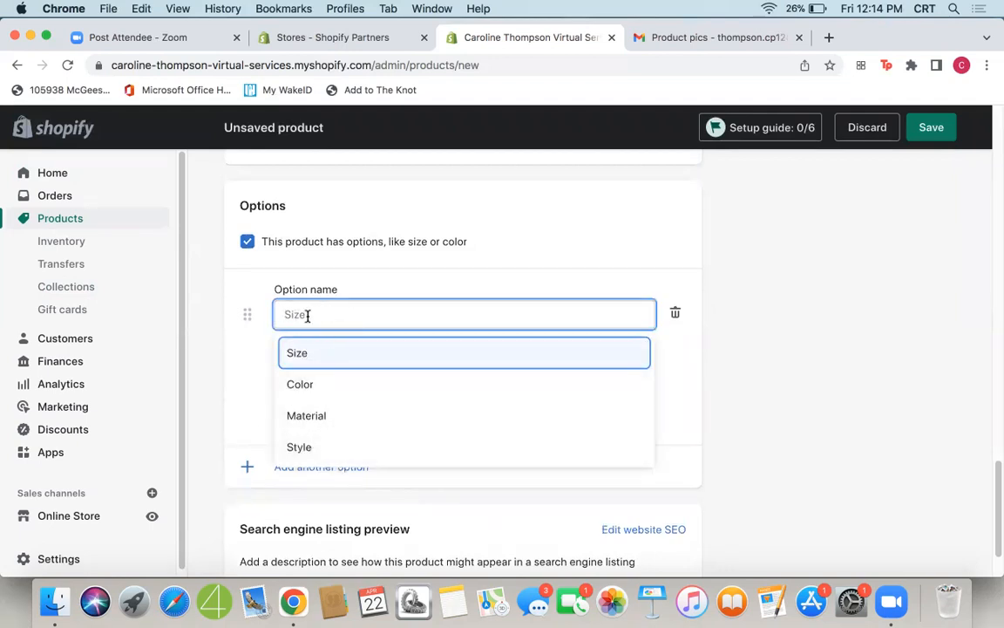
left_click(302, 353)
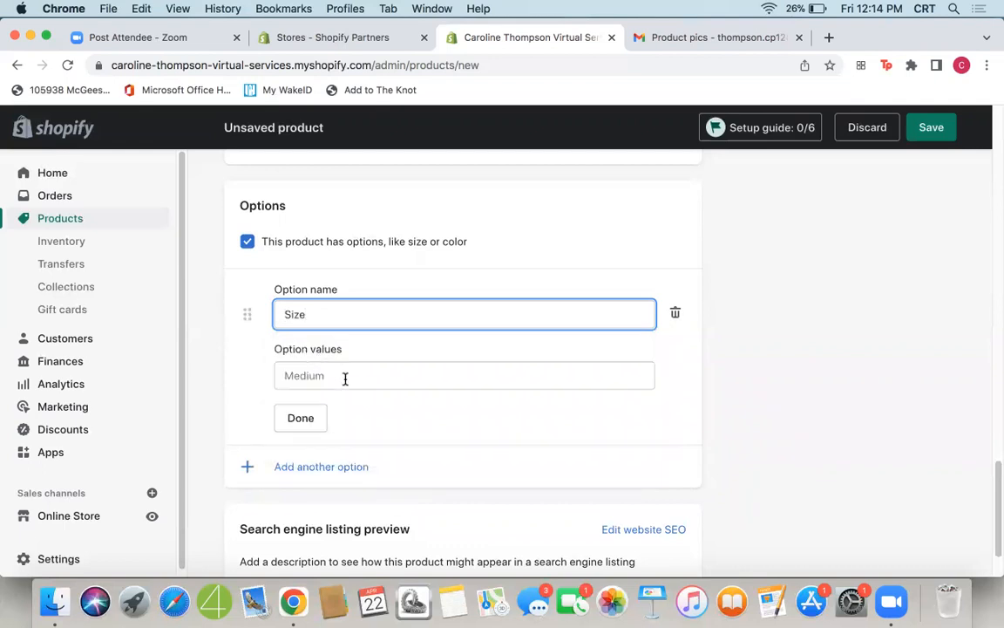
Enter Small, Medium, Large and XLarge as the values of the Size option.
left_click(318, 375)
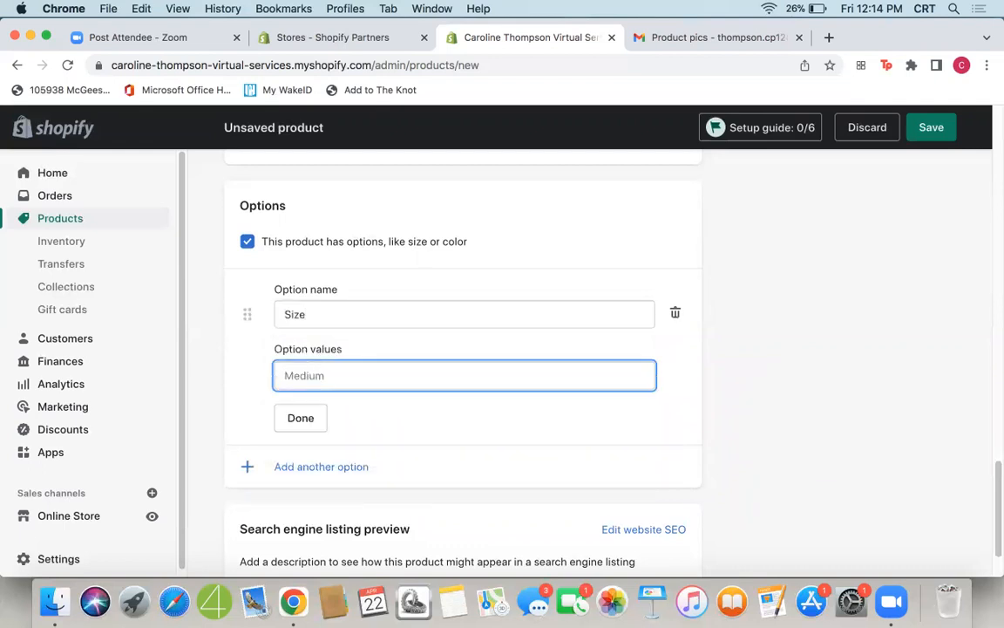
type("Small")
key("Return")
type("Me")
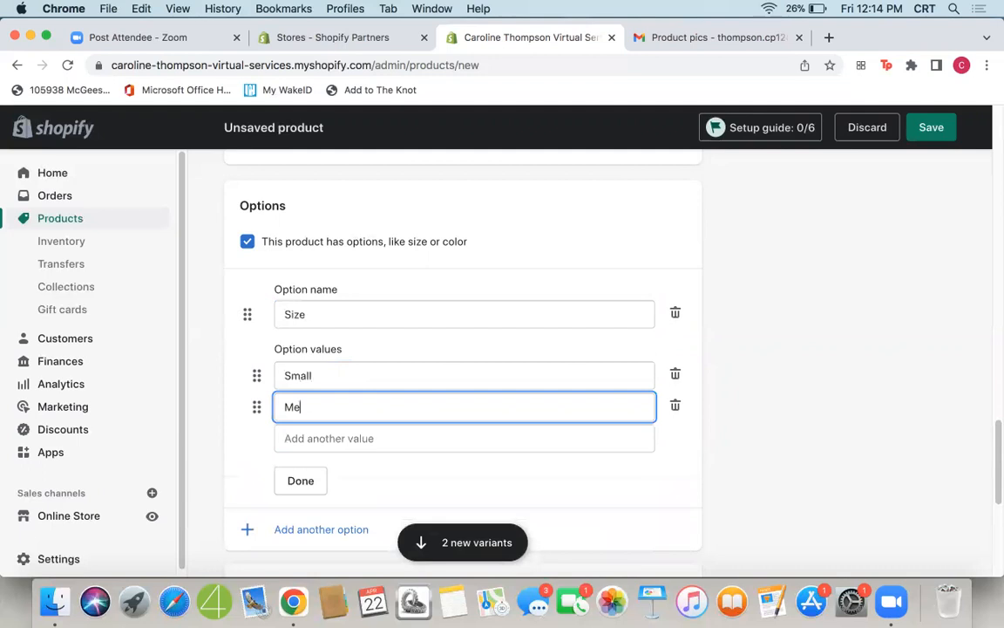
type("dium")
key("Return")
type("Large")
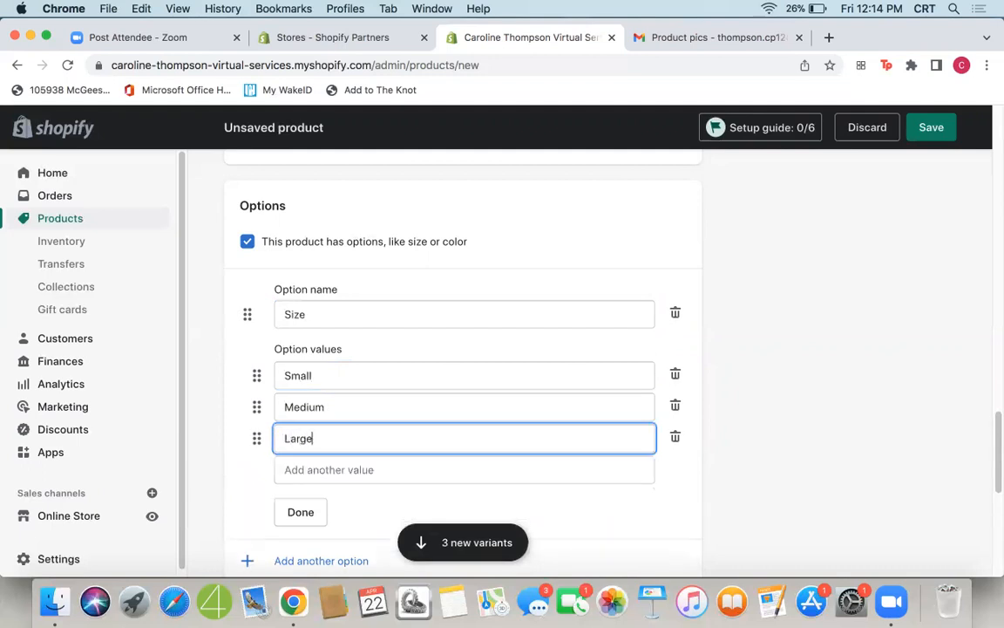
key("Return")
type("XLarge")
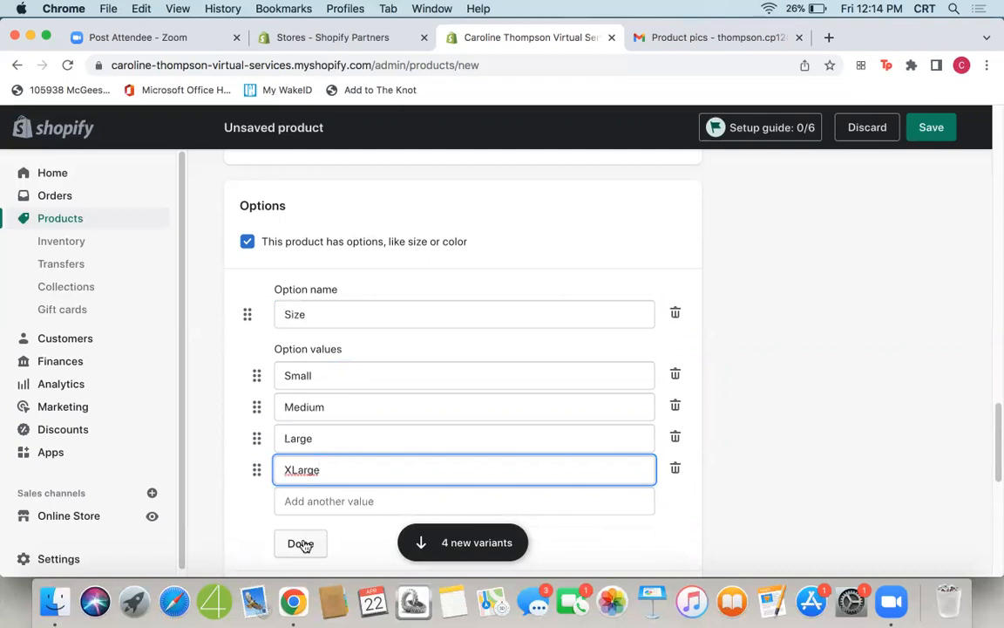
Finish the Size option and review the price and quantity rows of its variants.
left_click(303, 545)
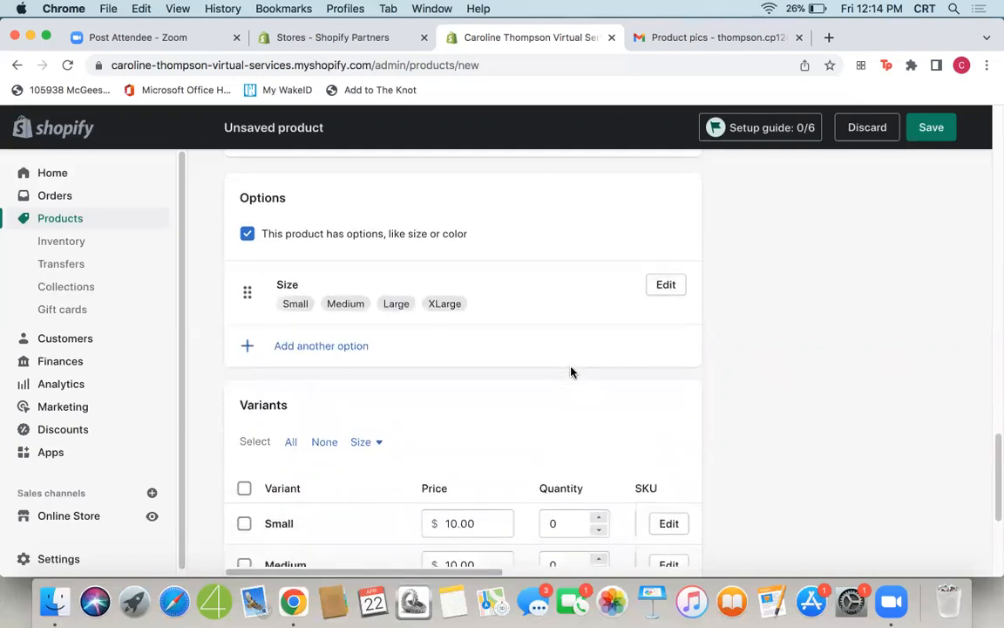
scroll(571, 372, "down", 5)
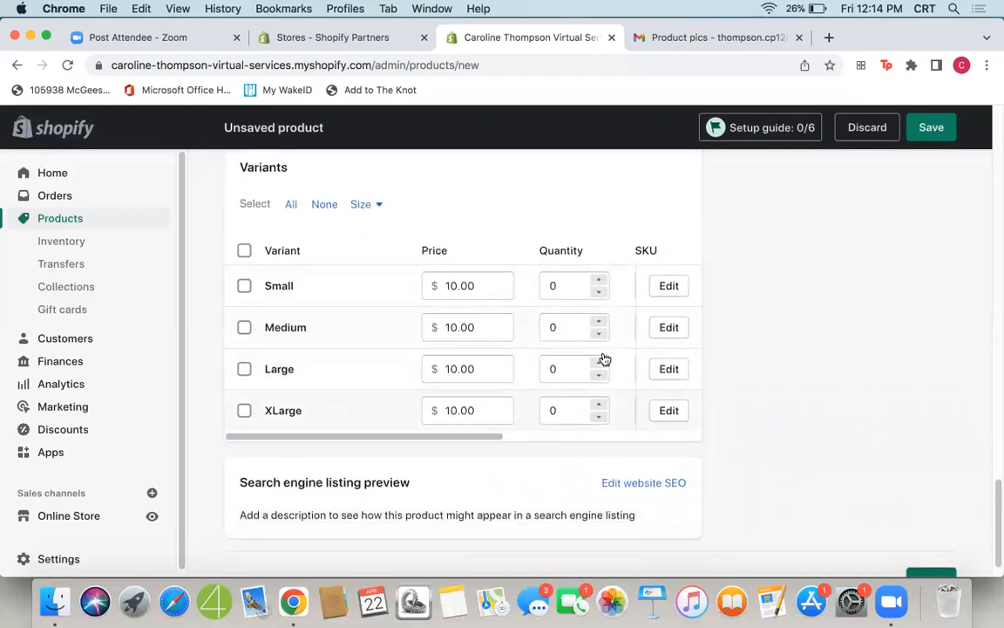
scroll(298, 224, "up", 1)
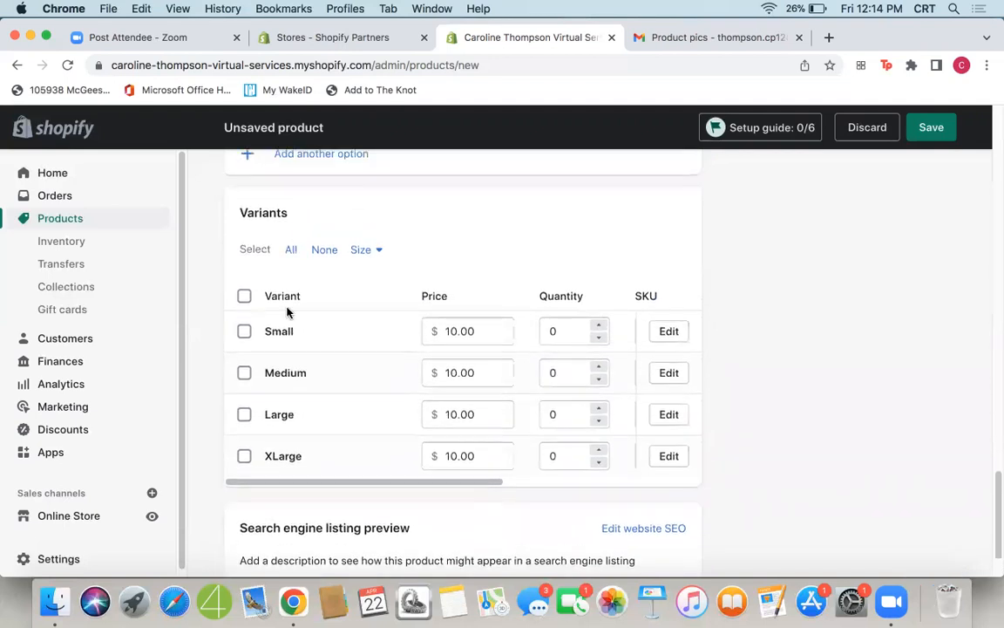
scroll(523, 287, "up", 5)
Add a second product option and choose Color as its name.
left_click(332, 392)
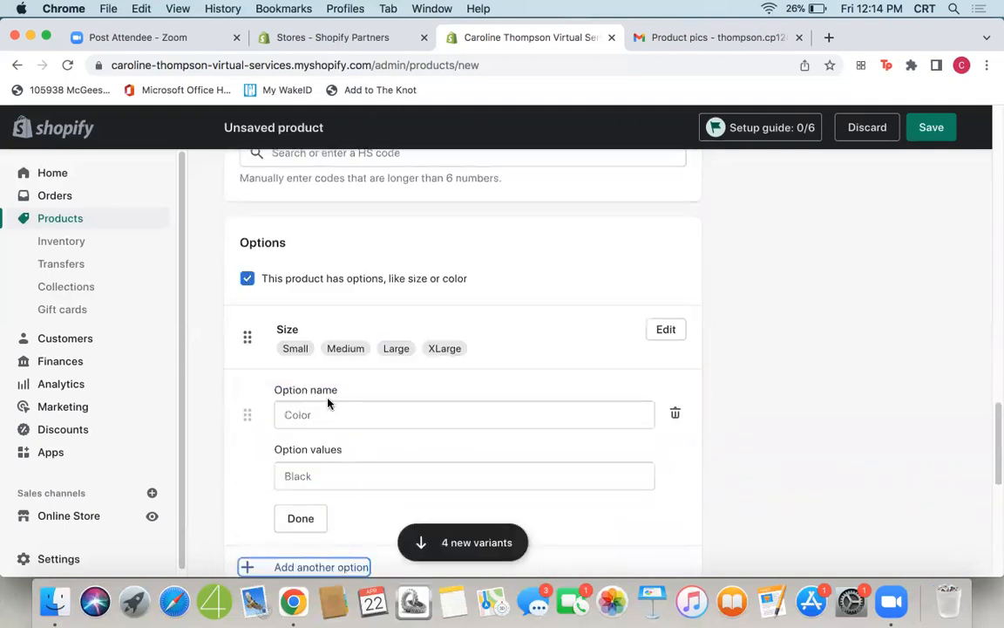
left_click(320, 414)
scroll(318, 414, "down", 2)
left_click(255, 414)
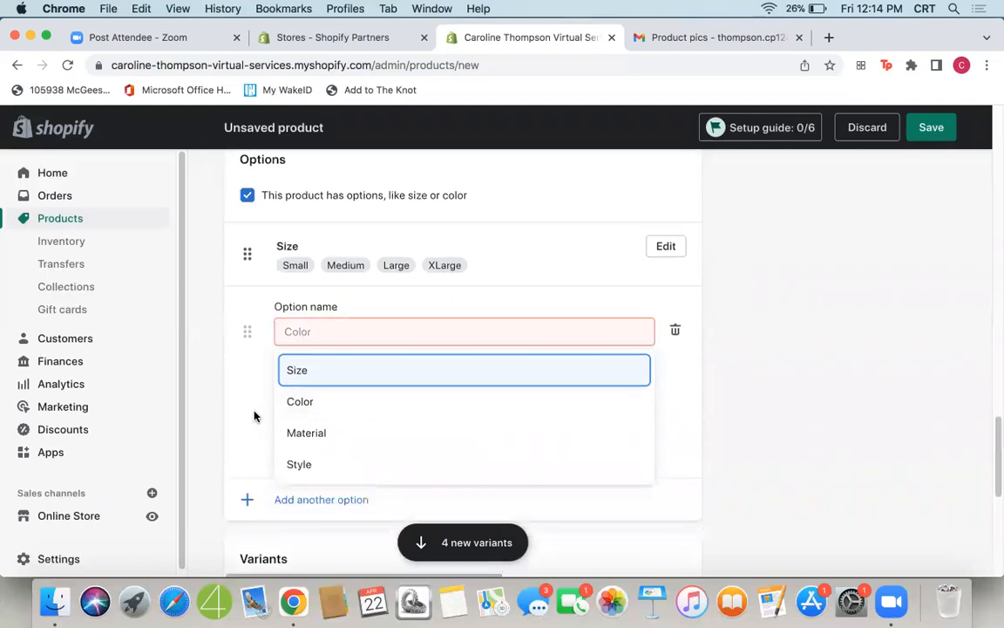
left_click(299, 332)
left_click(319, 405)
Enter Mint Green, White, Blue and Black as the Color option's values and finish the option.
left_click(323, 389)
type("Mint Green")
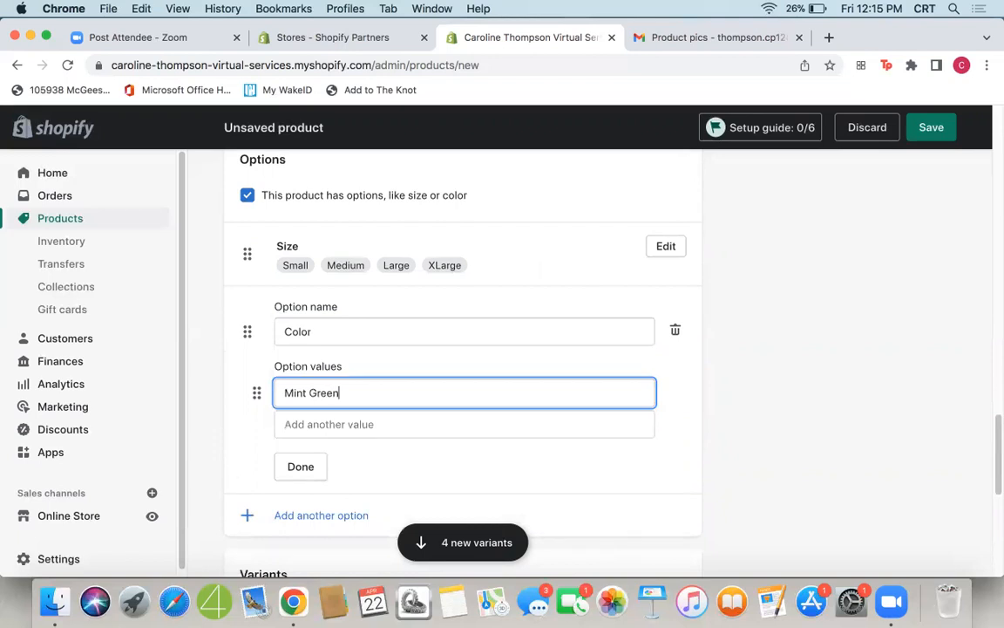
key("Return")
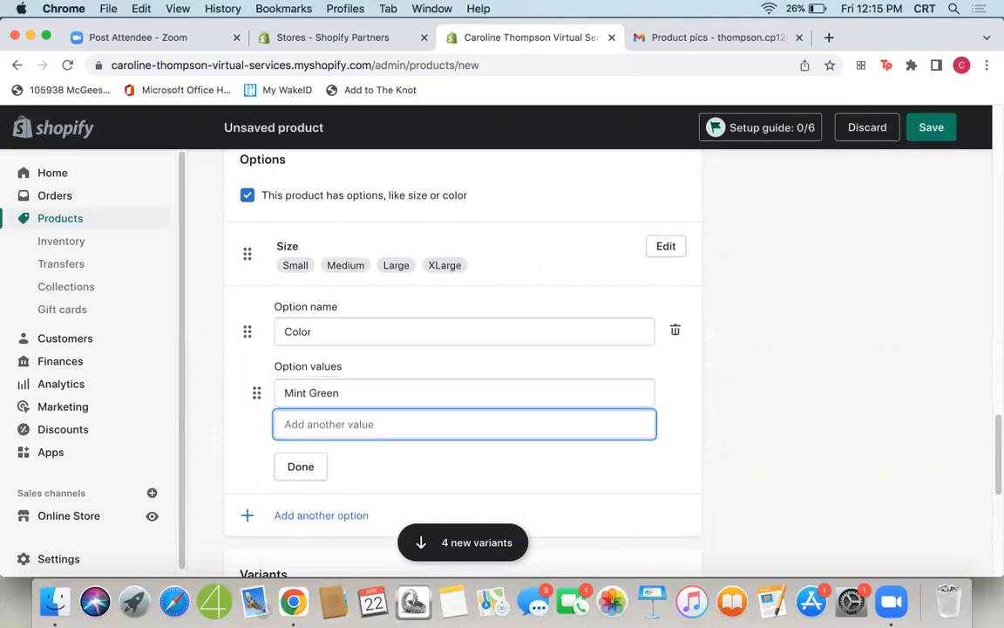
type("White")
key("Return")
type("Blue")
key("Return")
type("Black")
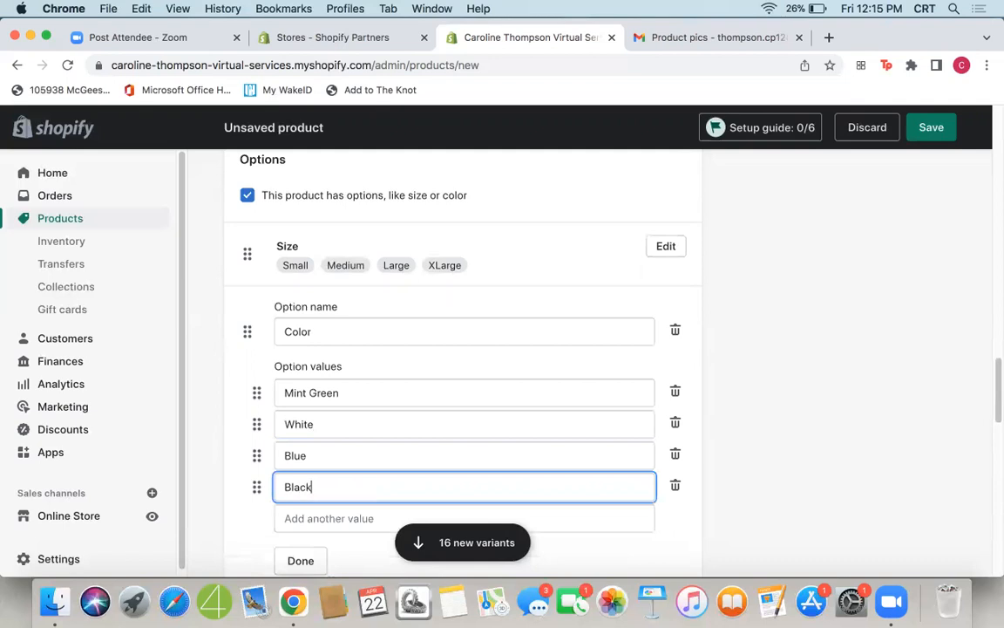
scroll(331, 370, "down", 3)
left_click(306, 449)
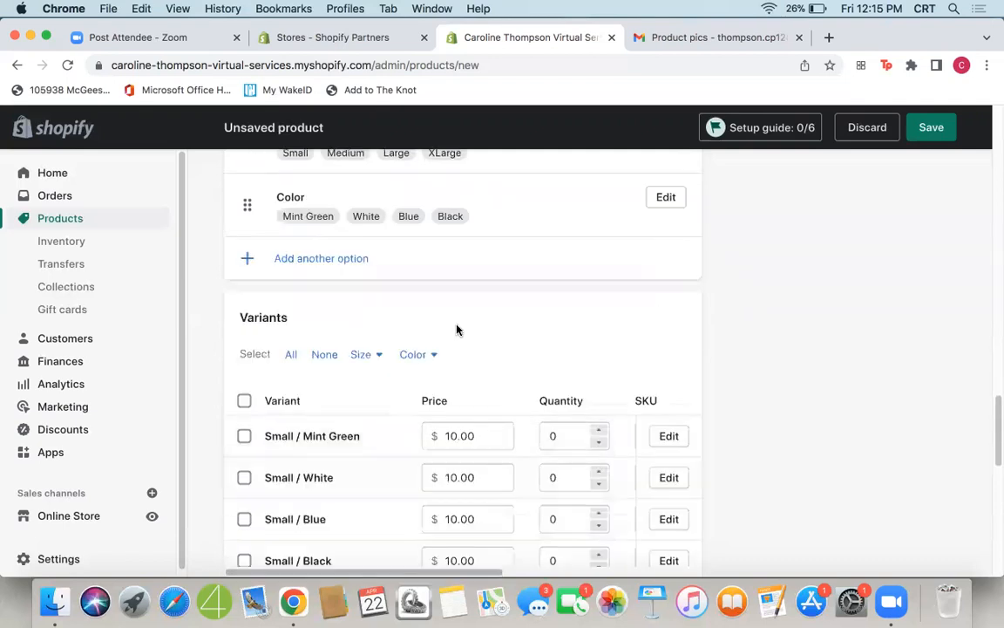
Look through the list of size and color variants with their prices and quantities.
scroll(472, 314, "up", 2)
scroll(472, 314, "down", 5)
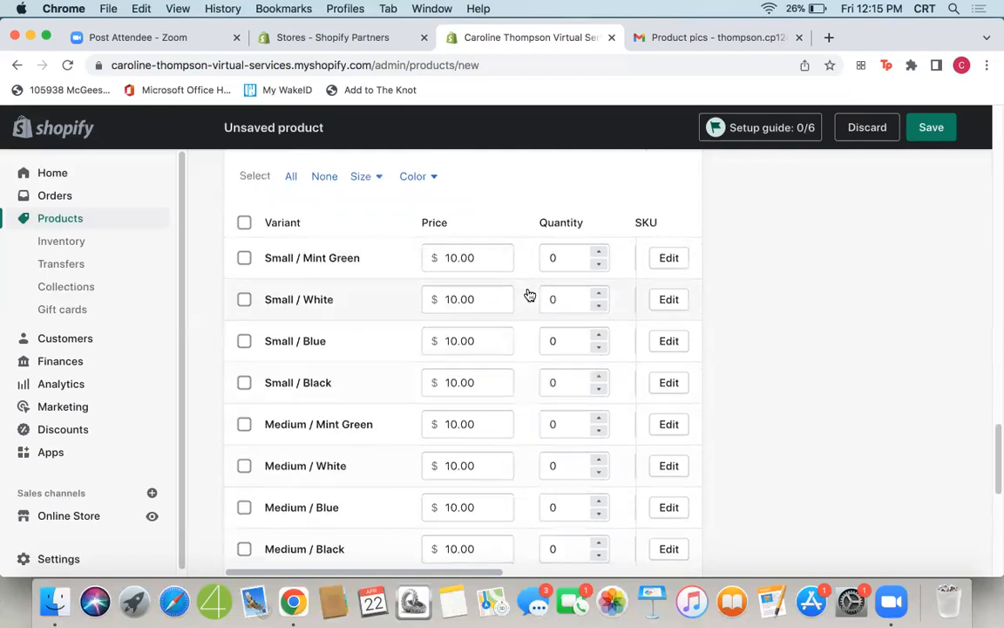
scroll(527, 293, "down", 5)
scroll(529, 295, "down", 3)
scroll(529, 294, "up", 10)
scroll(531, 346, "down", 2)
scroll(531, 347, "down", 2)
scroll(489, 279, "down", 1)
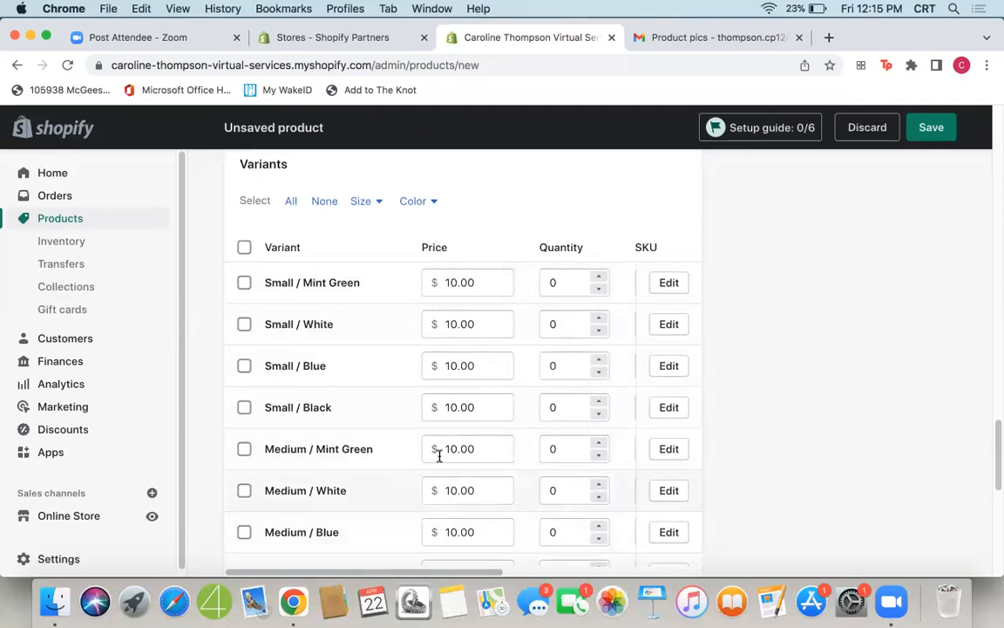
Set the price of the XLarge variants in Mint Green, White, Blue and Black to $12.00.
scroll(542, 273, "down", 10)
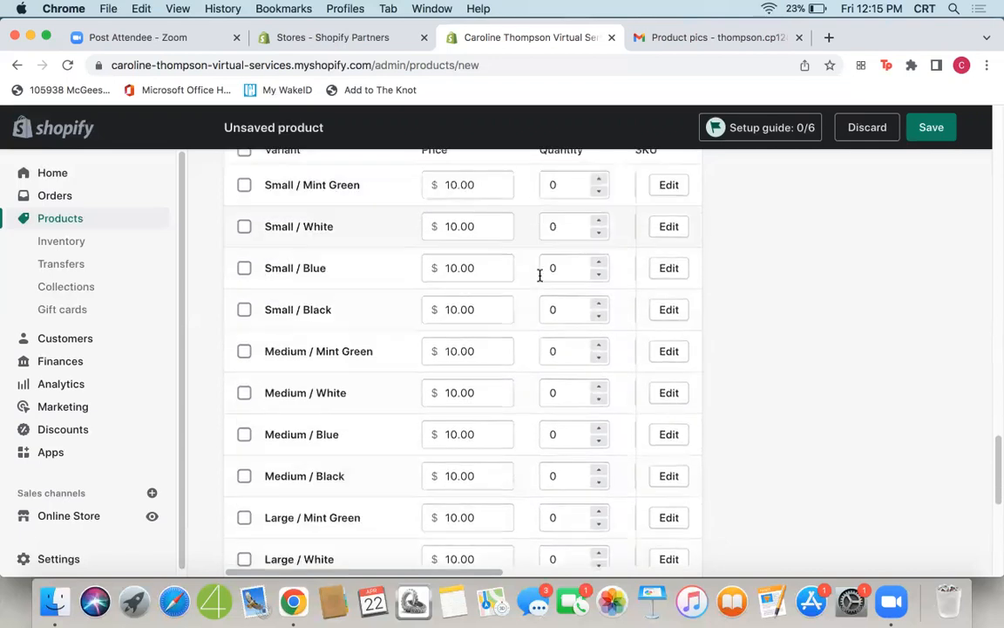
scroll(550, 311, "up", 1)
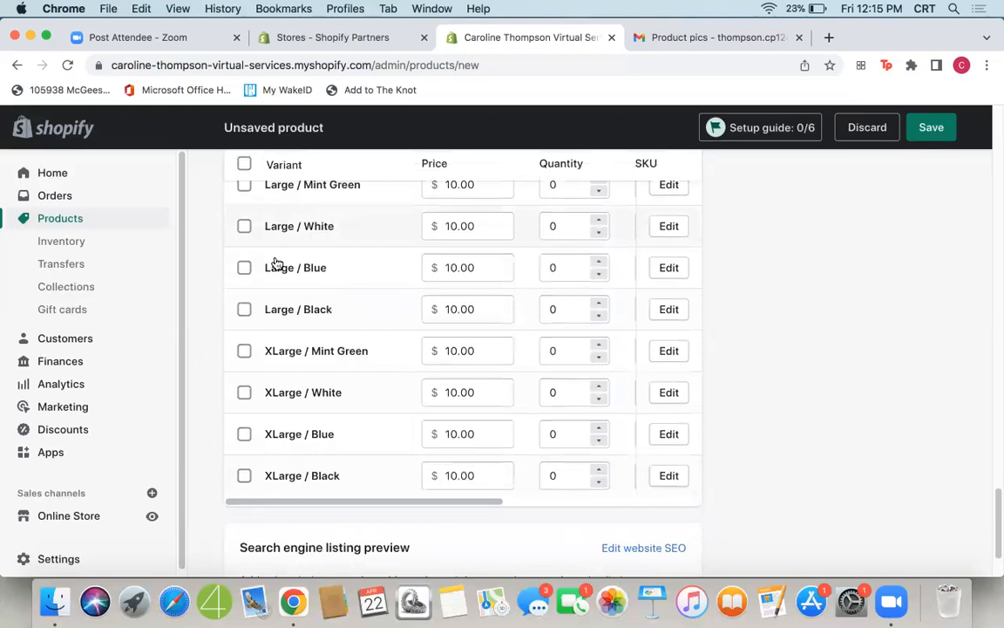
left_click(454, 350)
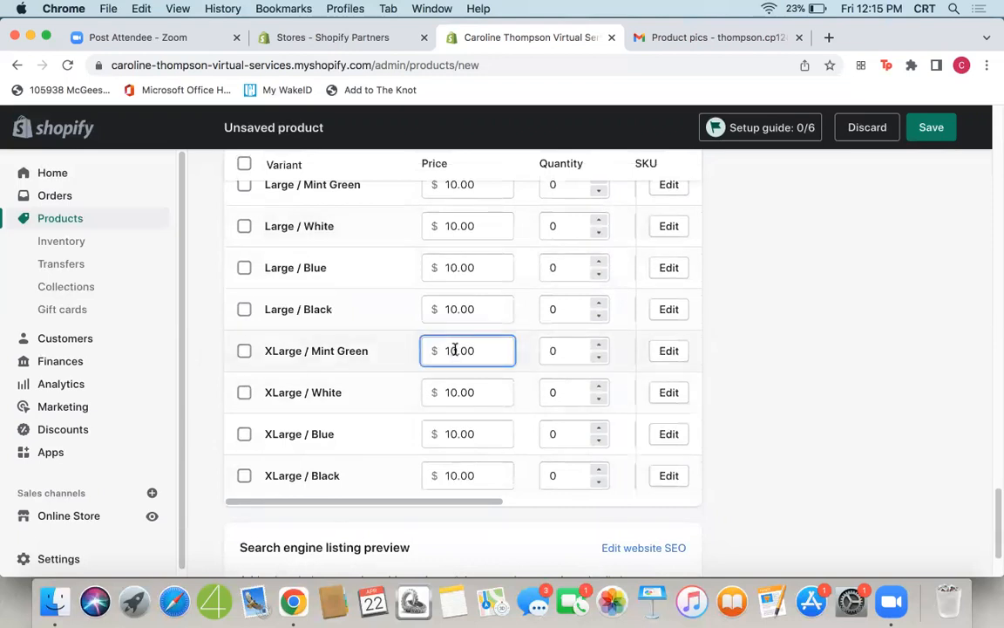
type("2")
left_click(455, 393)
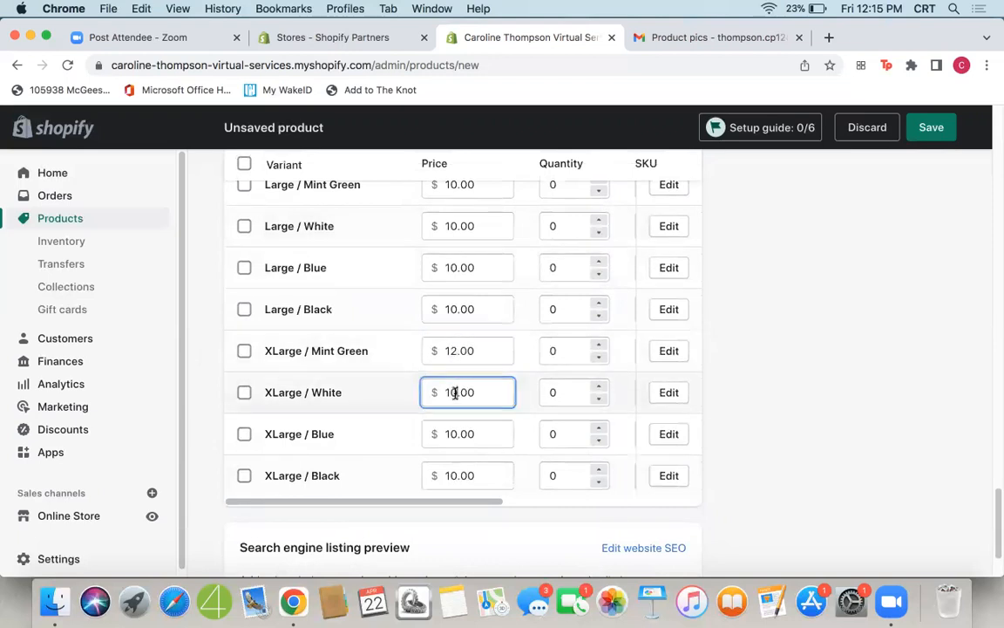
left_click(454, 434)
left_click(454, 477)
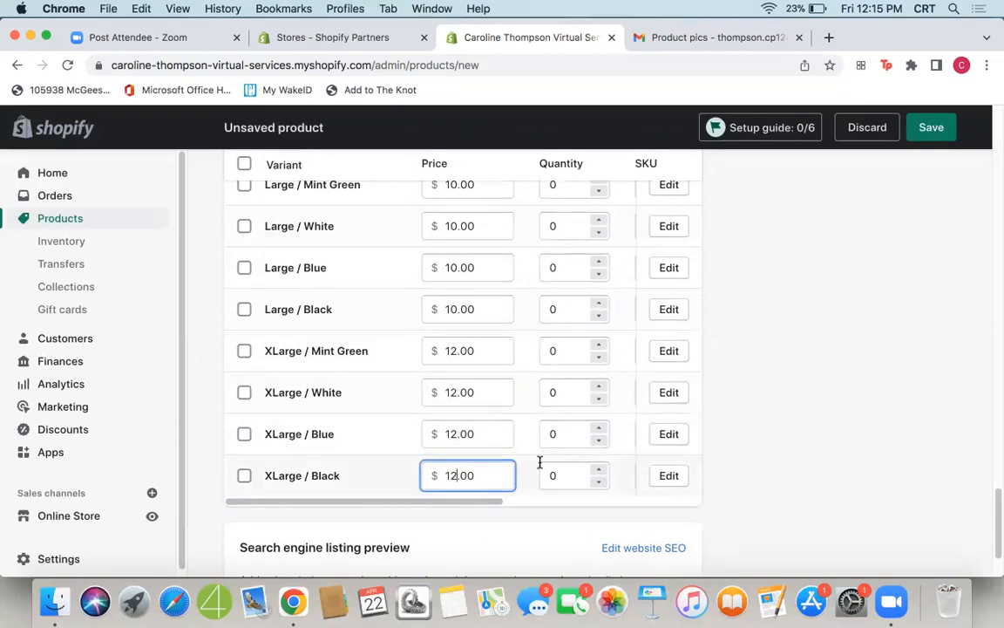
Save the new North Carolina Sunflower T-Shirt product.
scroll(539, 462, "up", 10)
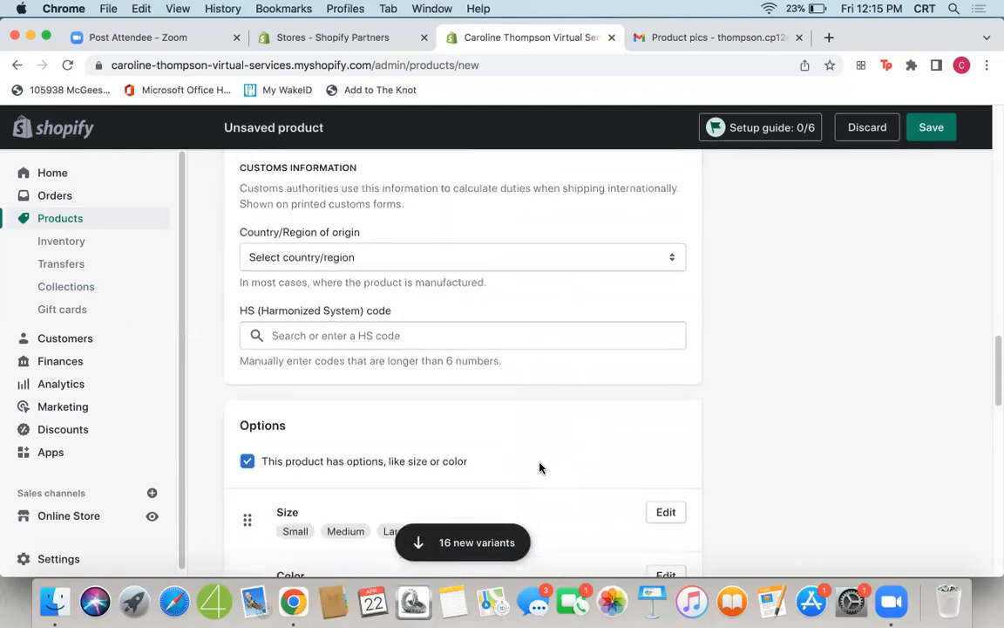
scroll(540, 468, "up", 15)
scroll(539, 467, "up", 5)
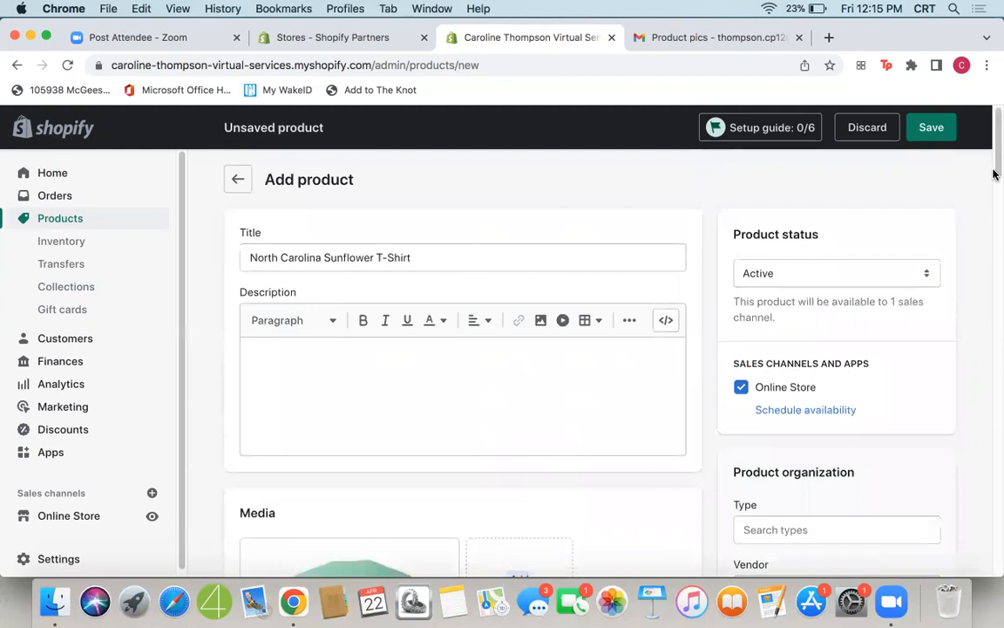
left_click(942, 129)
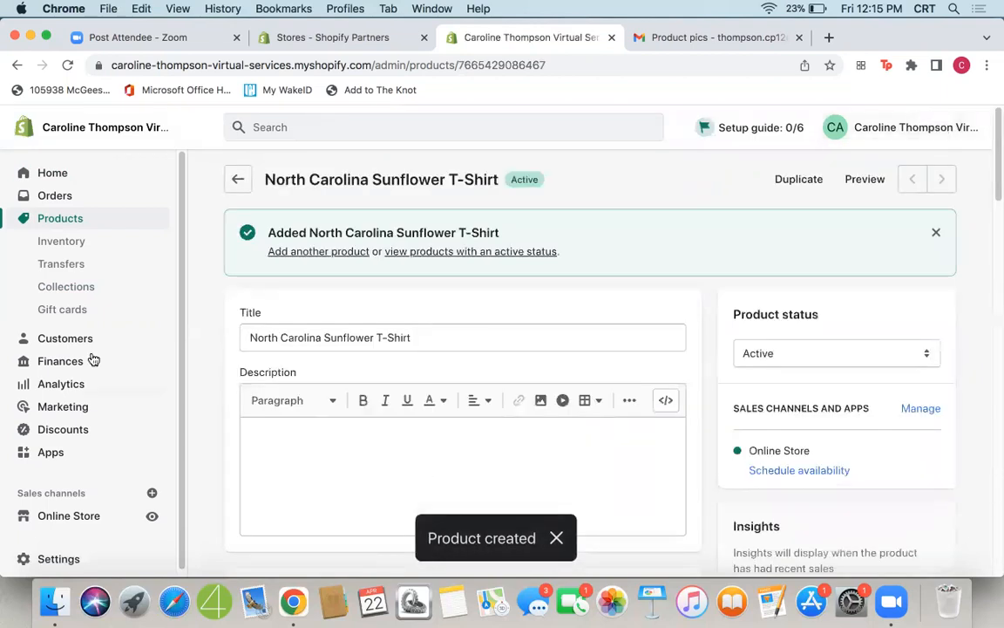
Open the T-Shirts collection and check which products it contains.
left_click(88, 288)
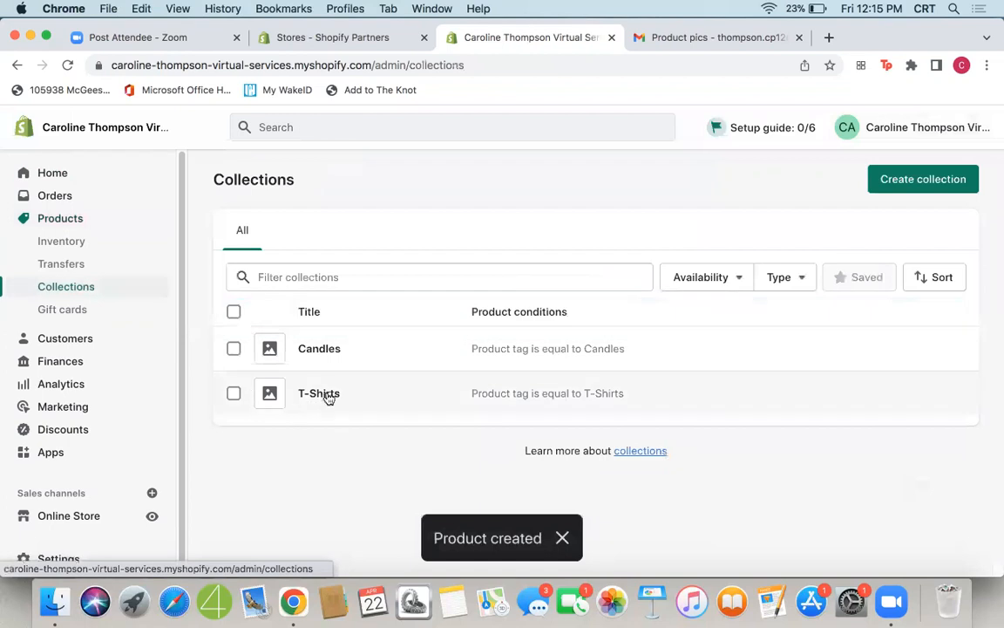
left_click(328, 395)
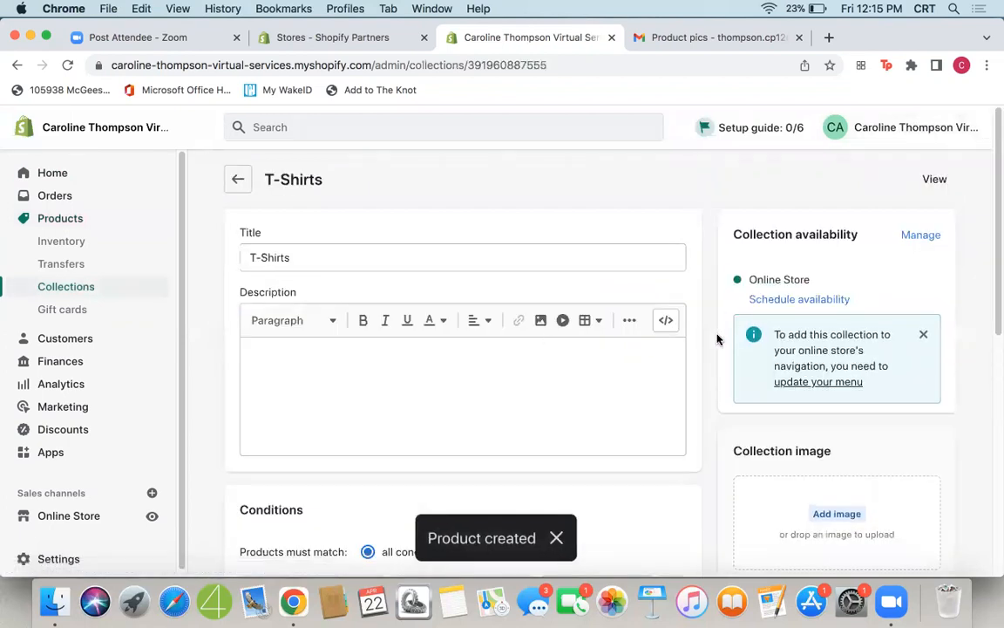
scroll(718, 338, "down", 3)
scroll(718, 338, "down", 5)
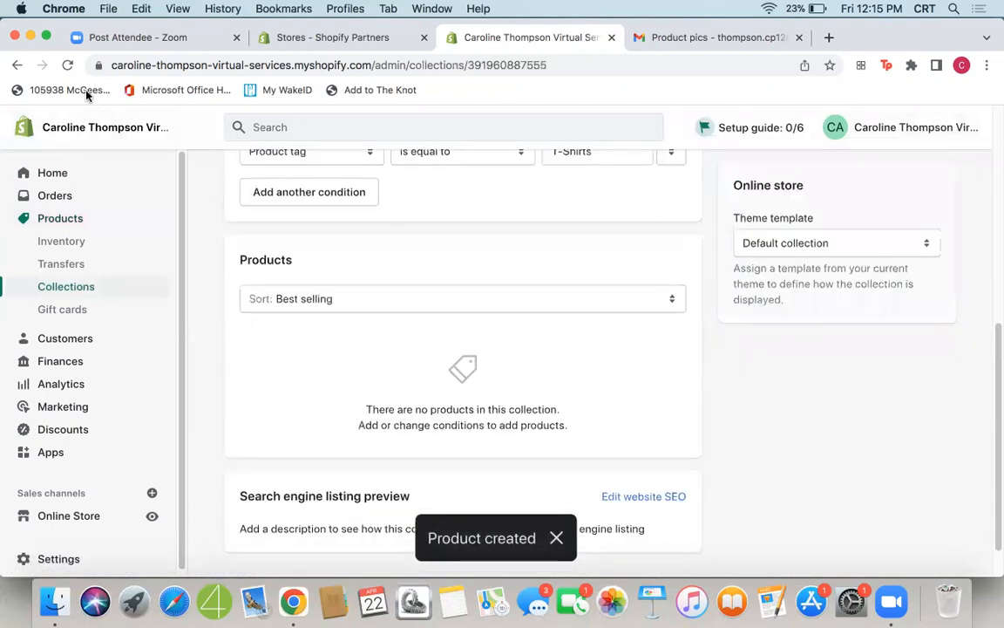
Reload the T-Shirts collection page and check its product list and tag condition again.
left_click(68, 66)
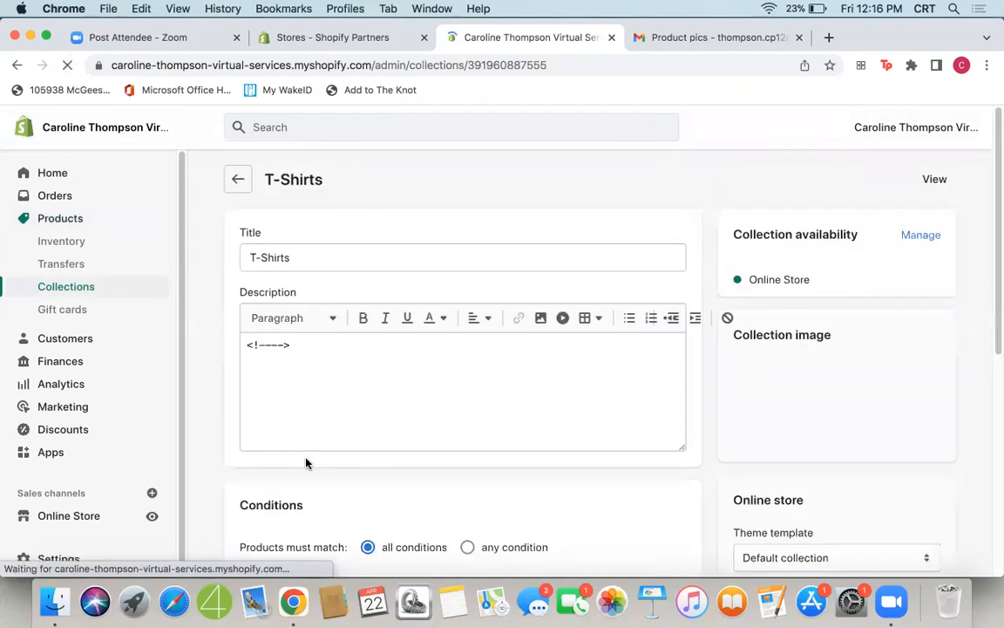
scroll(236, 513, "down", 6)
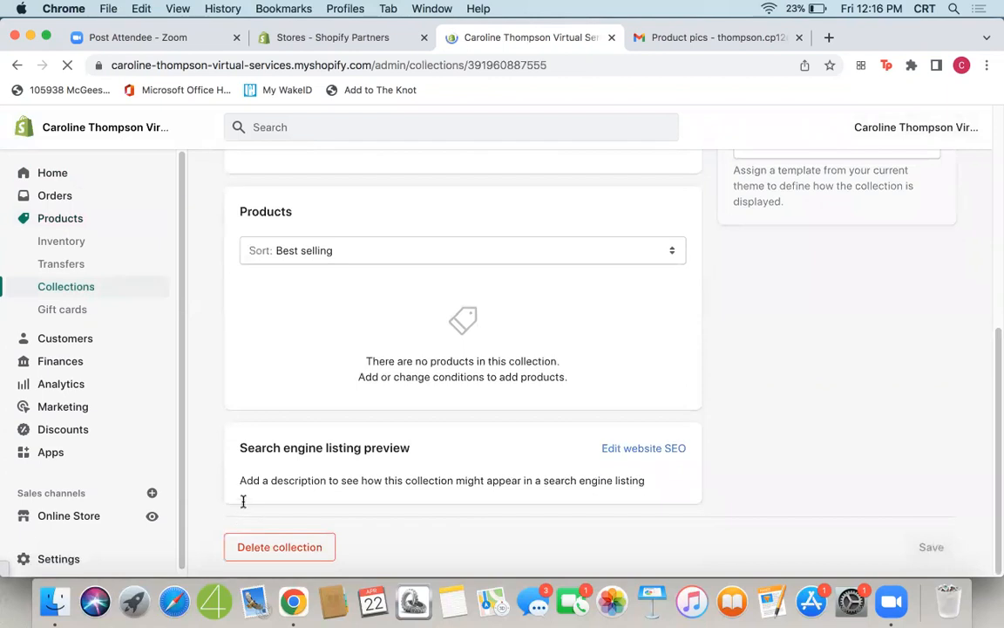
scroll(246, 486, "down", 6)
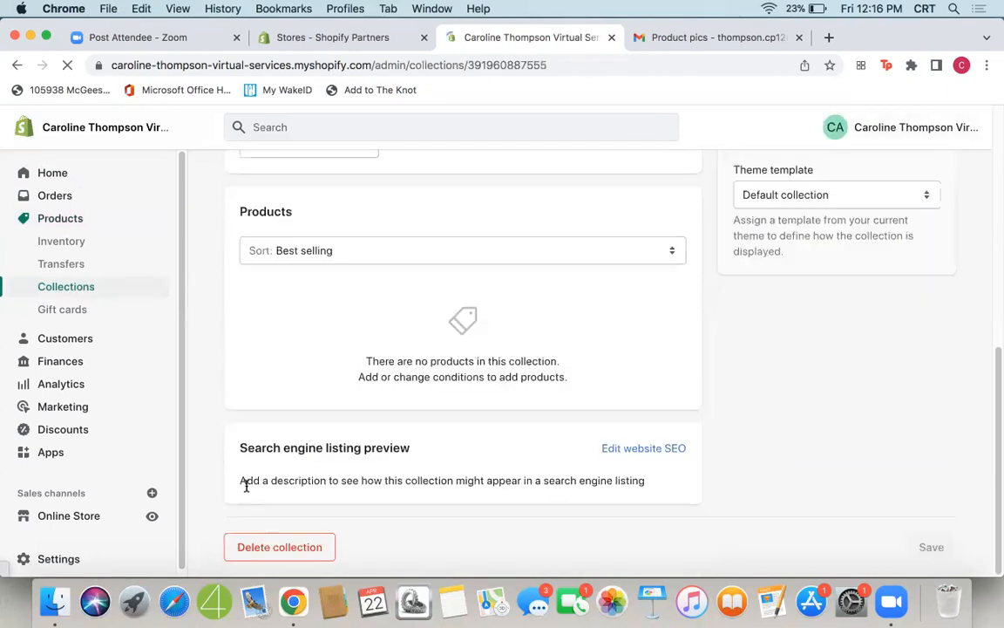
scroll(259, 335, "up", 10)
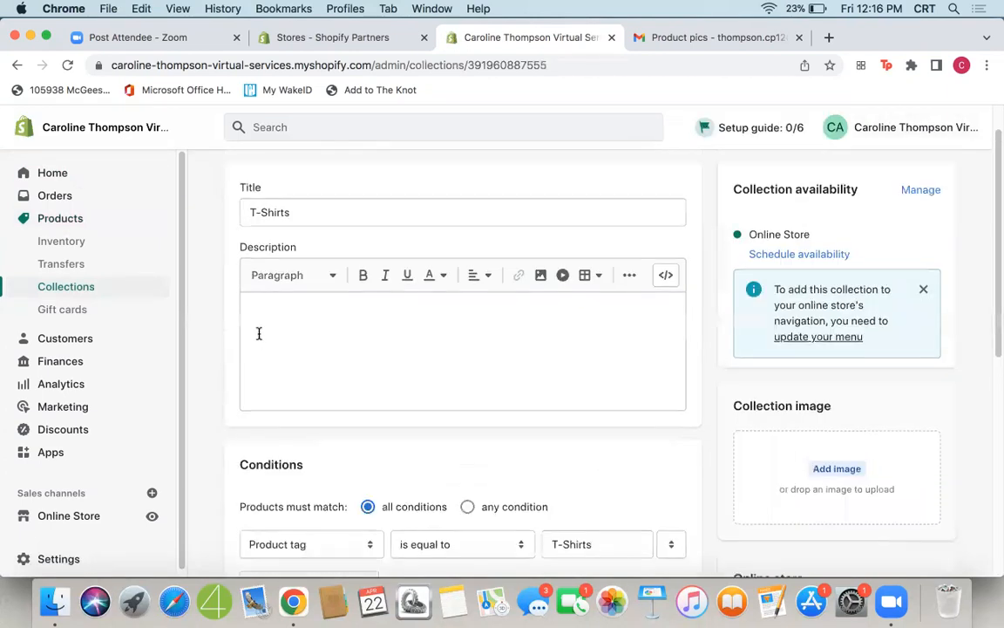
Open the North Carolina Sunflower T-Shirt from the product list and check its tags.
left_click(53, 218)
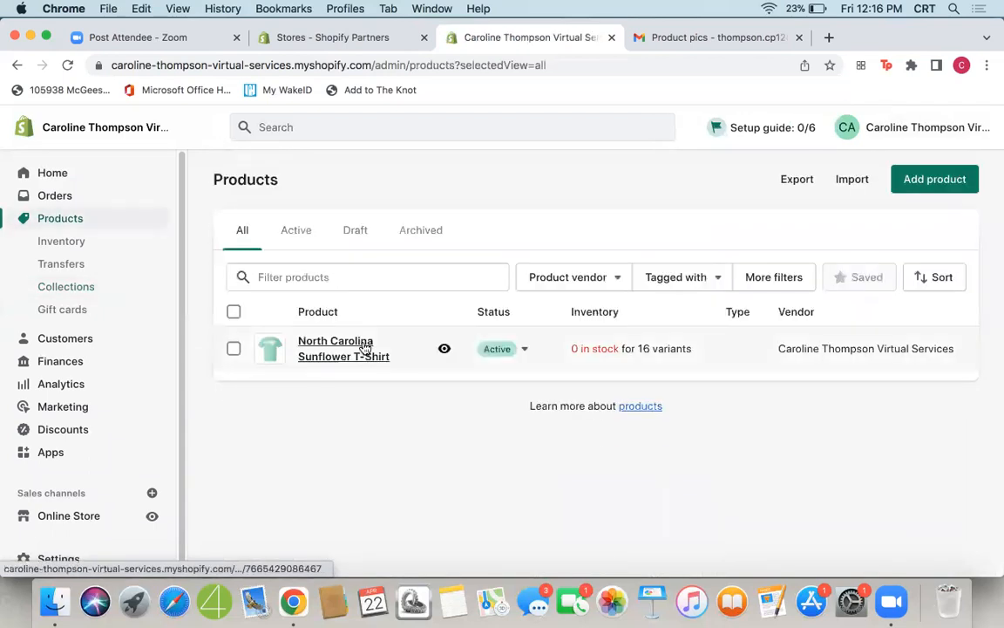
left_click(366, 349)
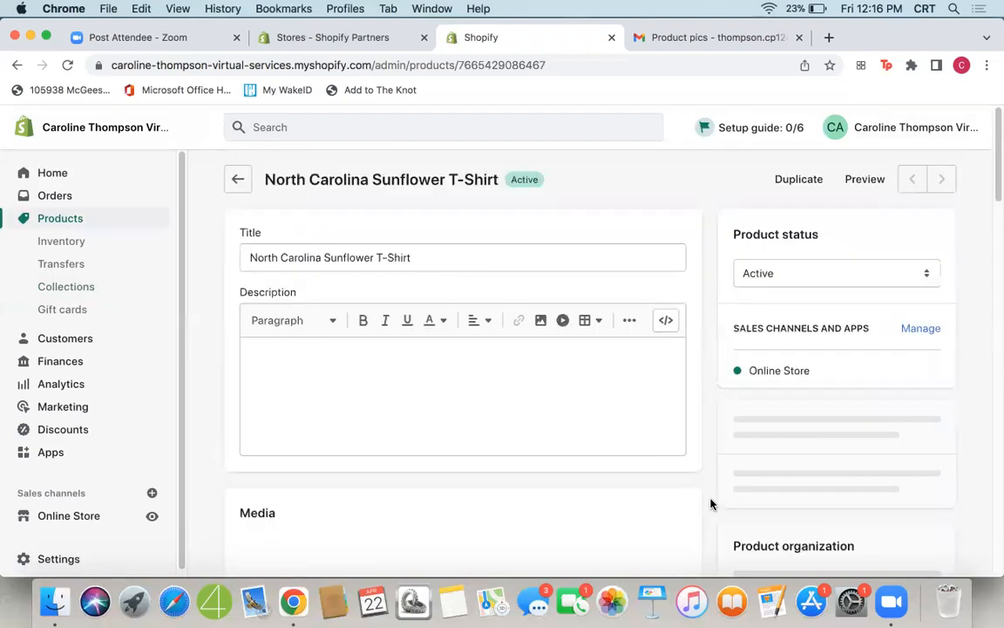
scroll(711, 504, "down", 7)
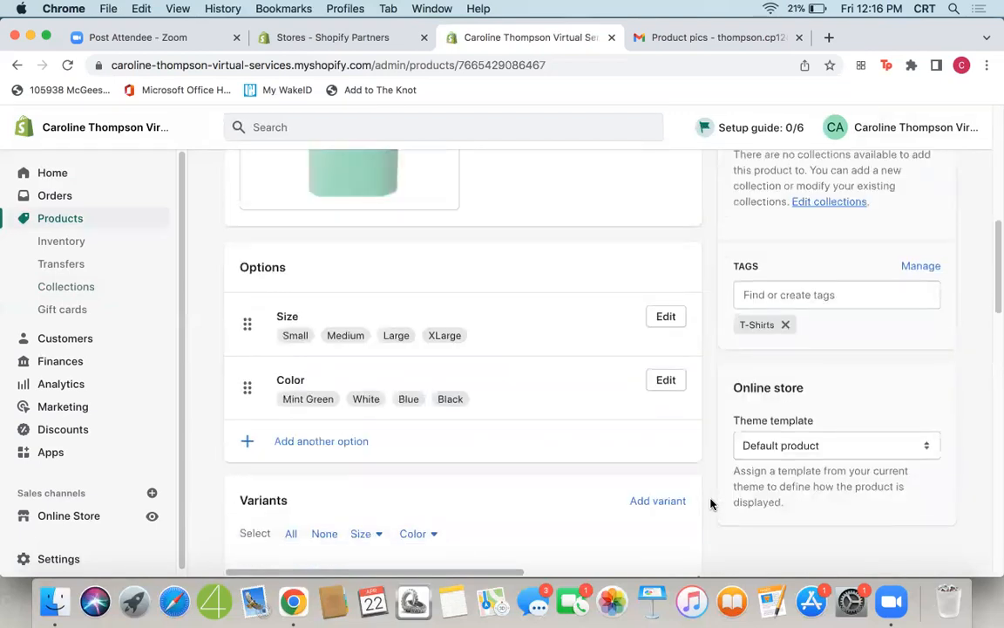
scroll(716, 424, "up", 2)
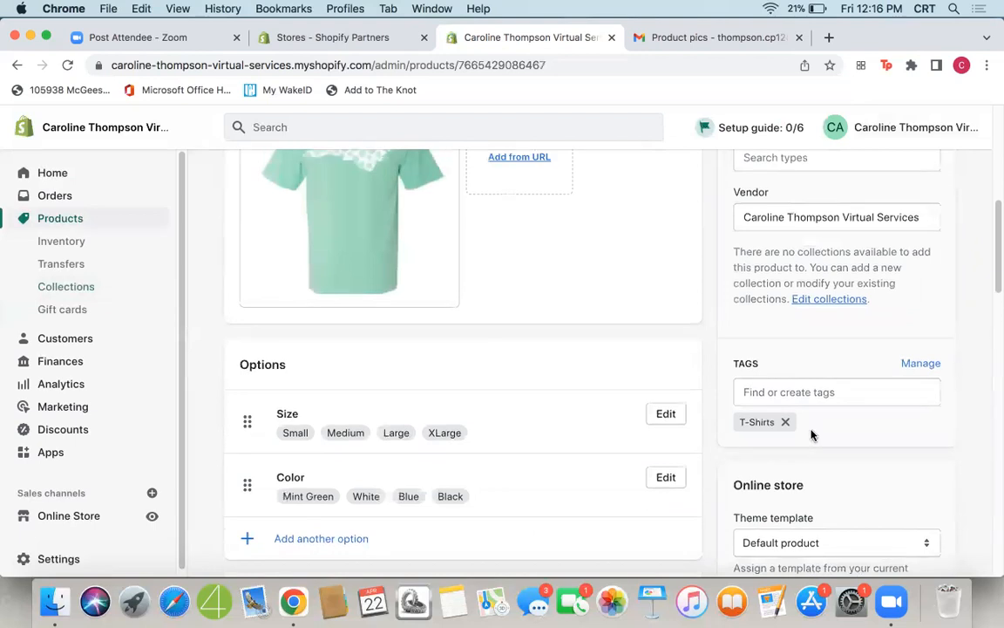
scroll(843, 465, "up", 8)
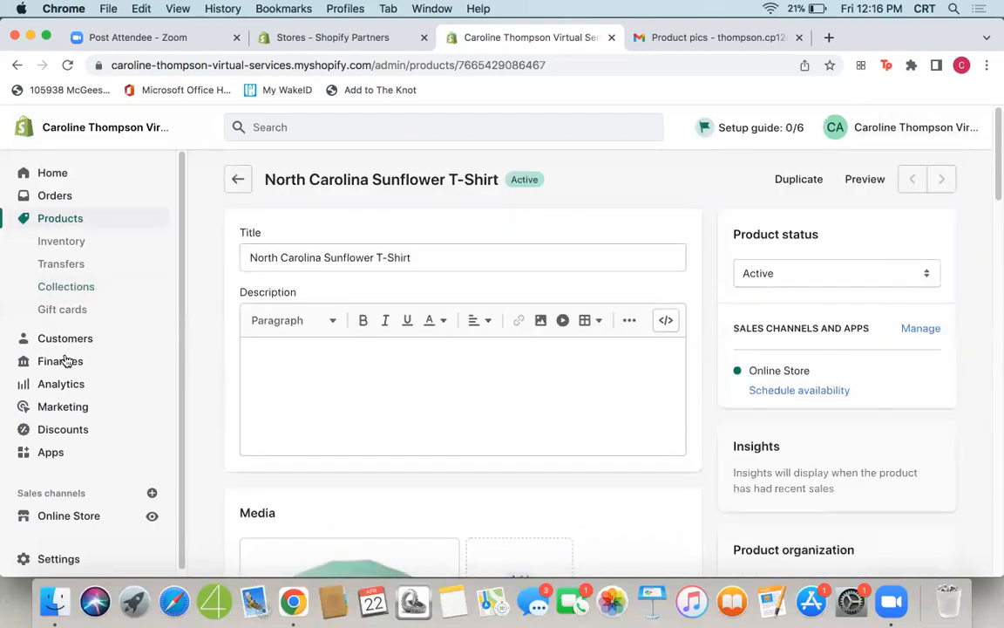
Return to the T-Shirts collection and review its products, tag condition and availability settings.
left_click(69, 287)
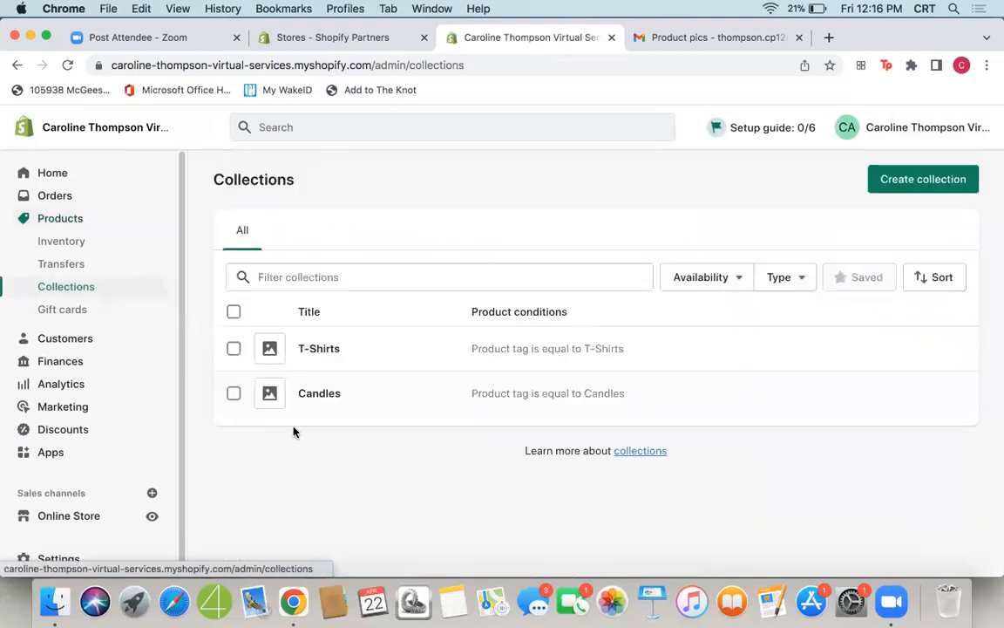
left_click(340, 349)
scroll(708, 359, "down", 5)
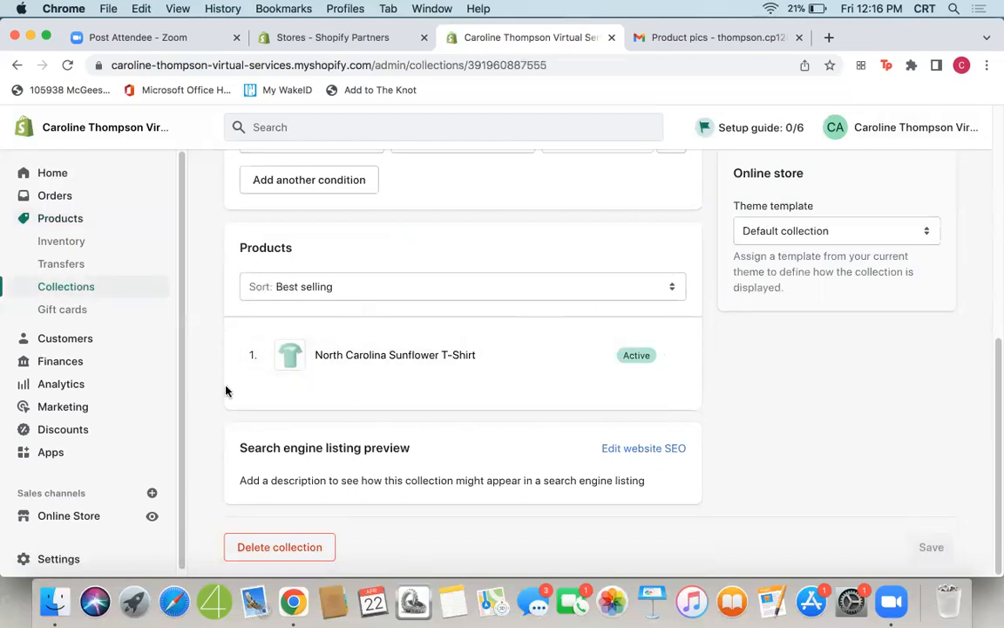
scroll(224, 397, "up", 1)
scroll(223, 403, "up", 1)
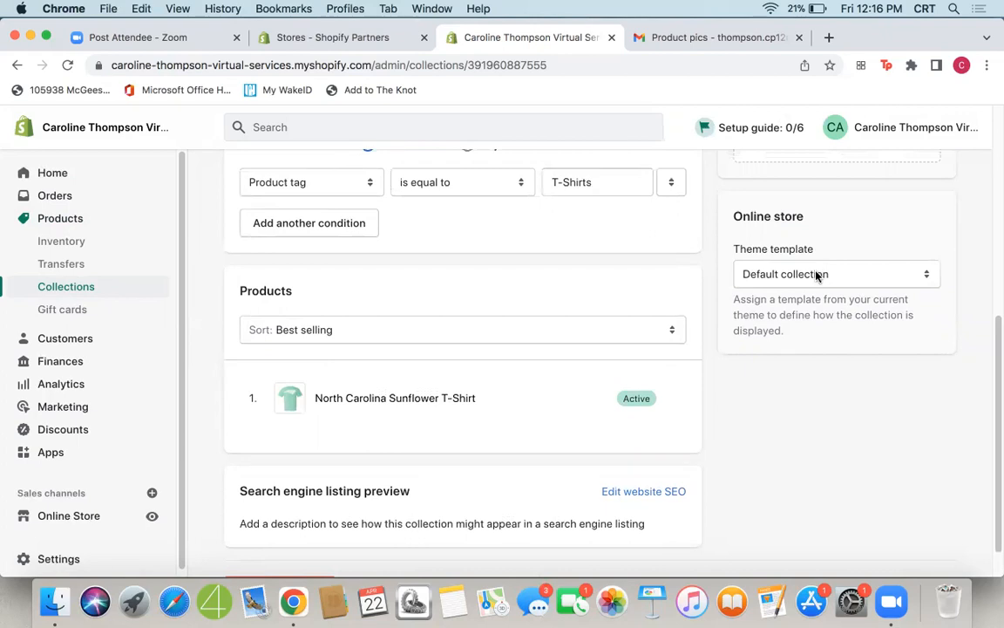
scroll(217, 376, "up", 8)
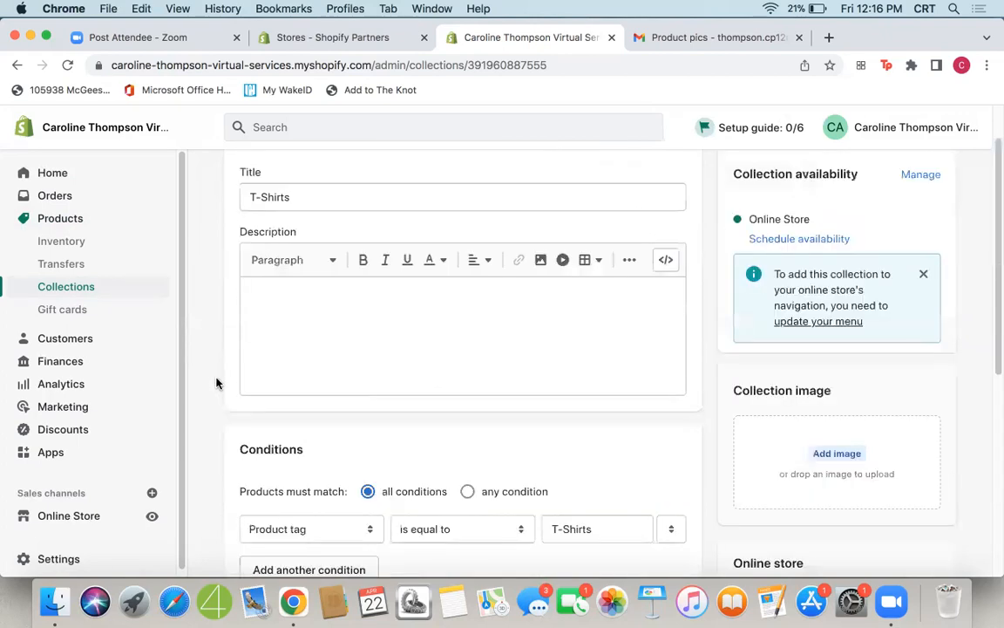
Open the Candles collection from the collections list and start adding a new product.
left_click(74, 287)
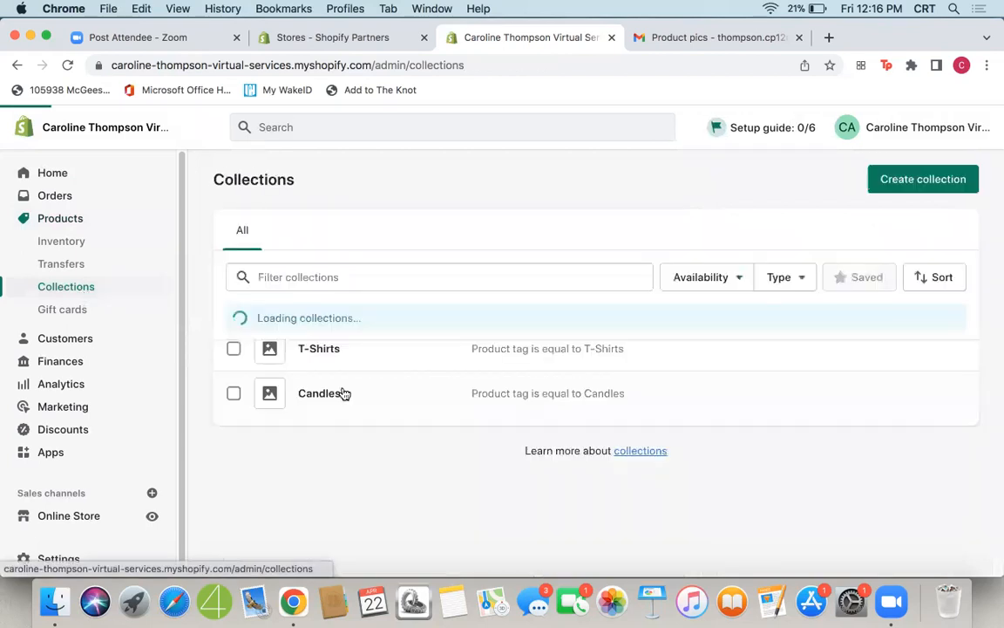
left_click(368, 399)
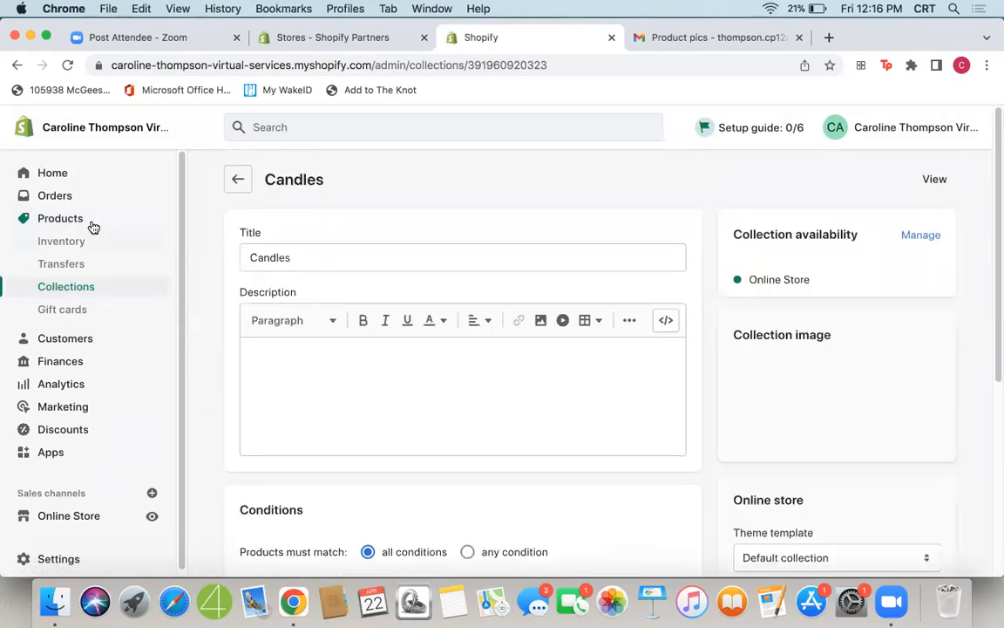
left_click(91, 220)
left_click(950, 183)
Switch to Gmail, download the floral candle tin photo IMG-1098.jpg from the attachments, and return to the new Shopify product.
left_click(684, 39)
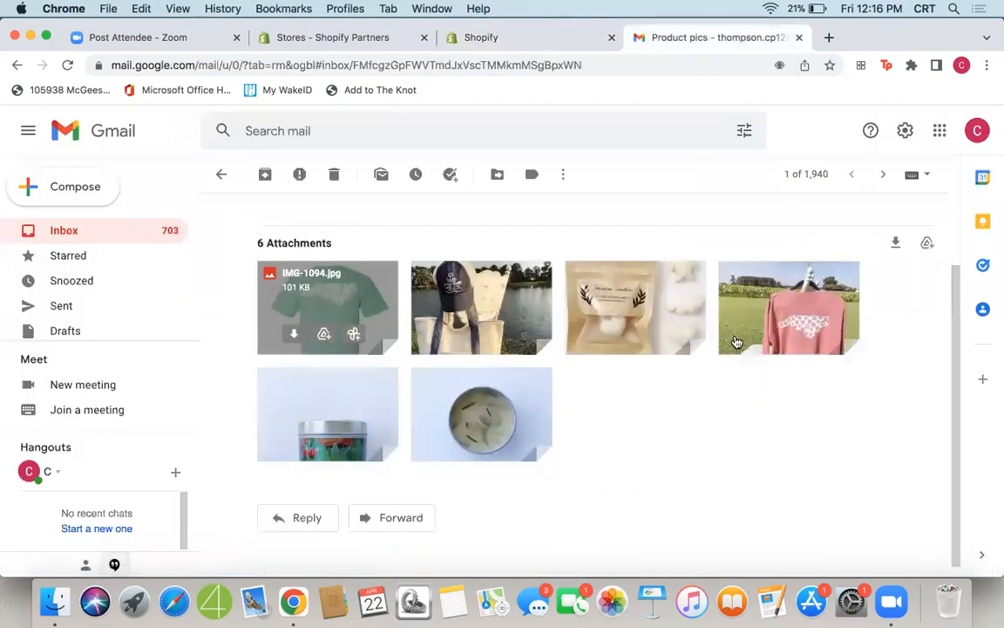
left_click(338, 397)
left_click(941, 131)
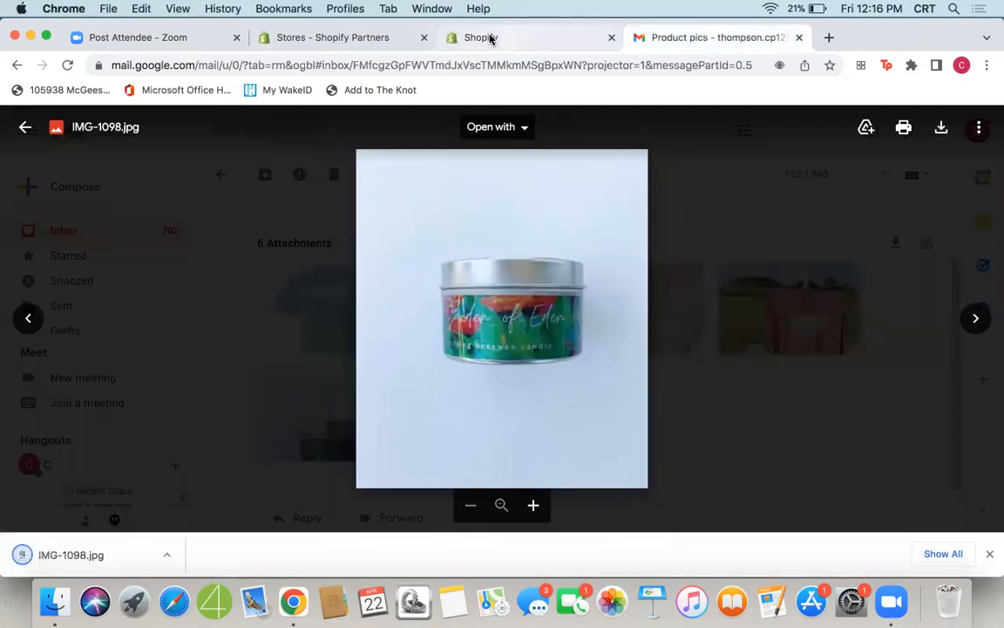
left_click(491, 39)
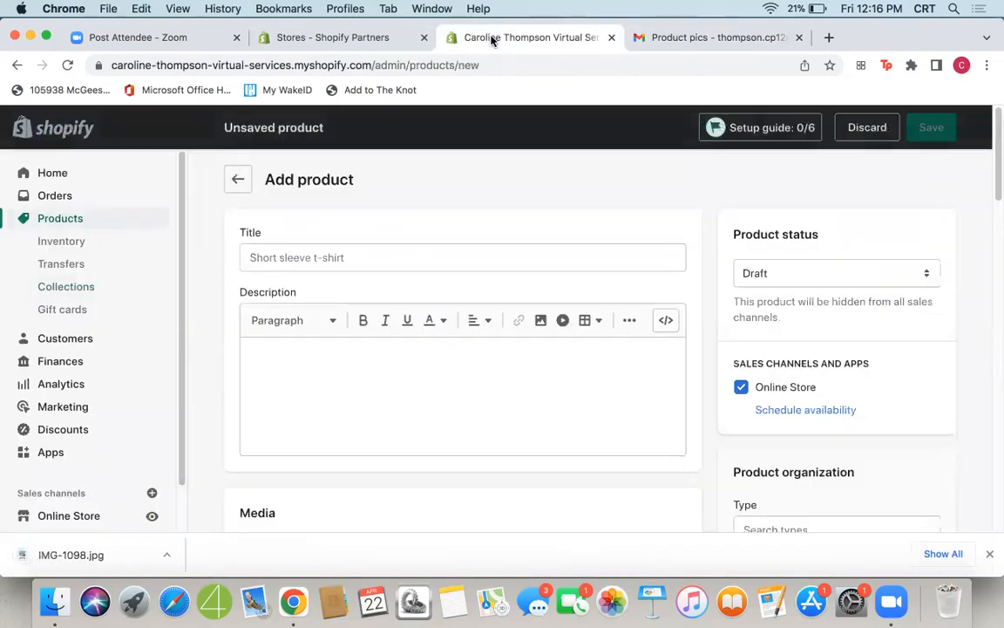
Title the new product Floral Tin Candle and set its status to Active.
left_click(535, 256)
type("Floral Tin Candle")
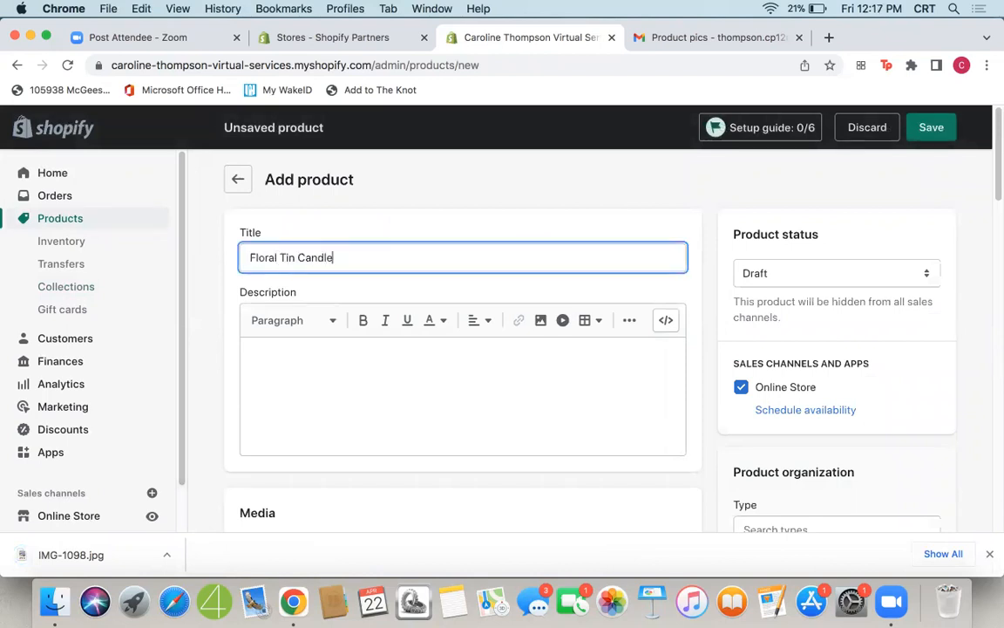
left_click(771, 276)
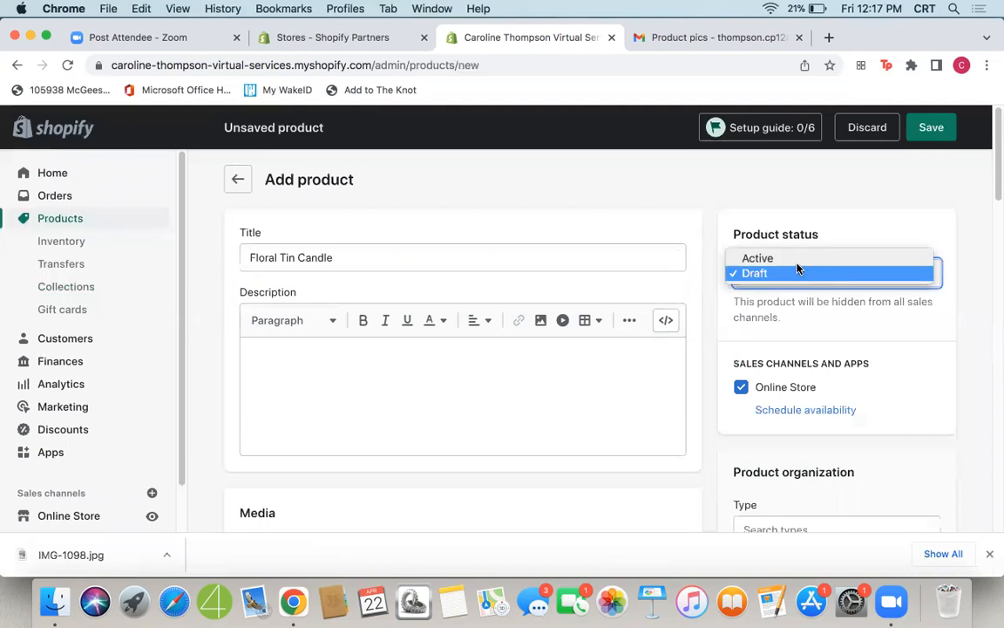
left_click(767, 258)
Add the downloaded IMG-1098.jpg to the product's media and tag the product with Candles.
scroll(693, 426, "down", 5)
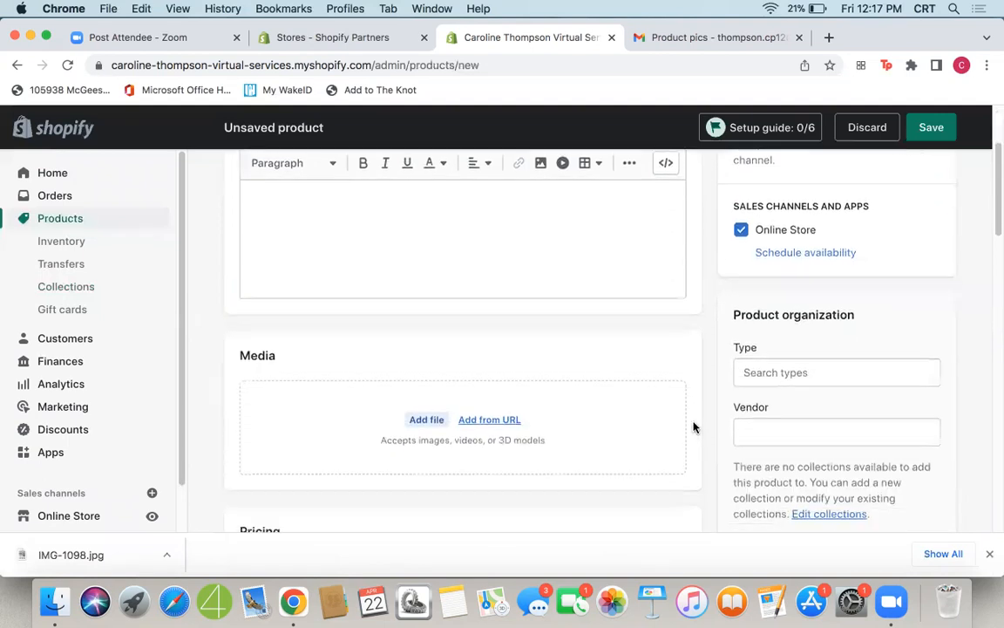
left_click_drag(98, 558, 444, 338)
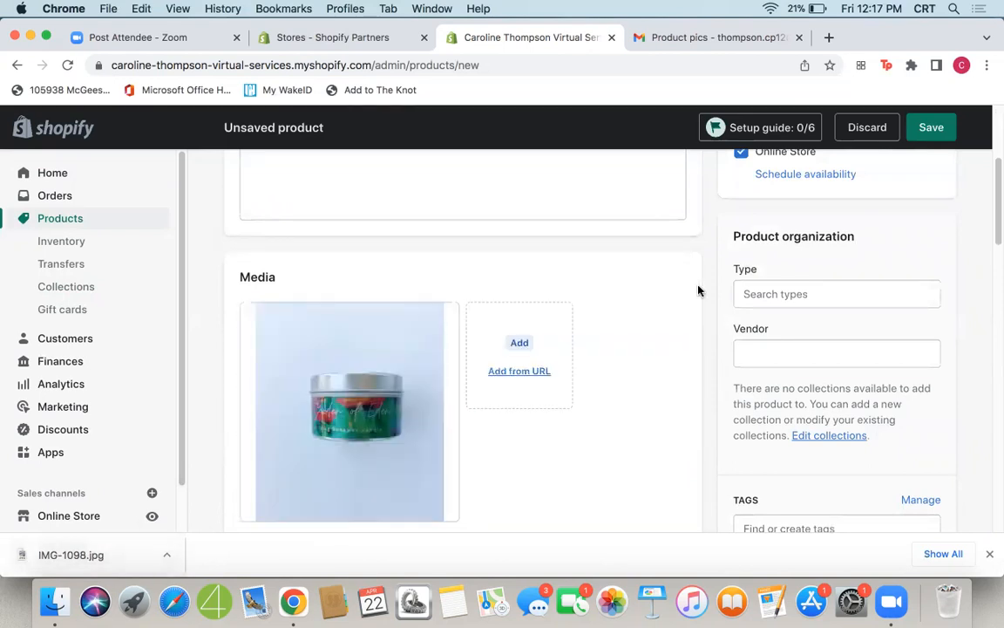
scroll(699, 287, "down", 3)
left_click(799, 362)
type("Canl")
key("BackSpace")
type("dles")
left_click(822, 399)
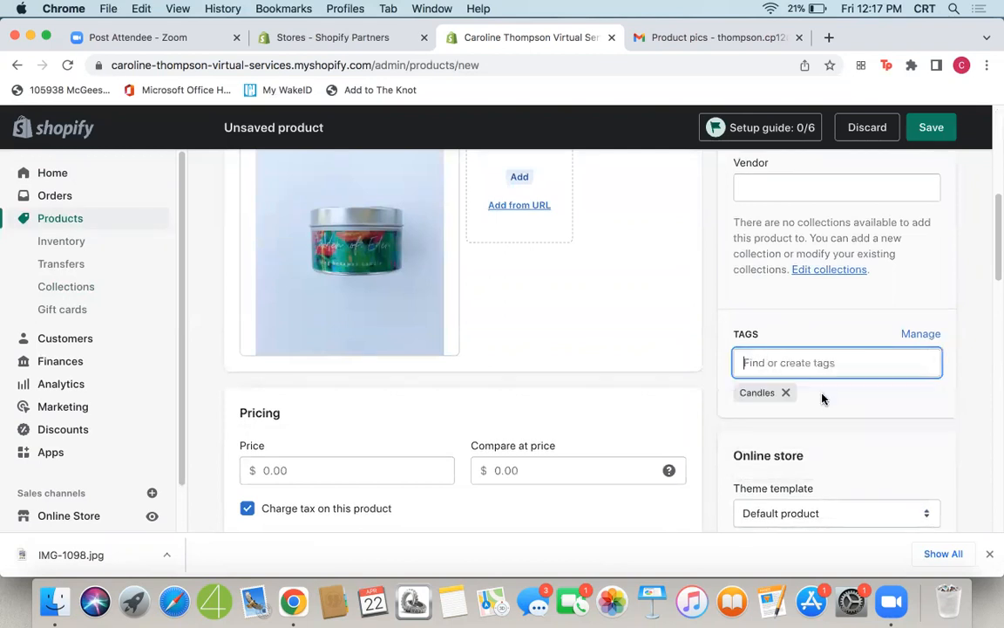
Set the candle's price to $5.00 and allow it to continue selling when out of stock.
scroll(696, 401, "down", 3)
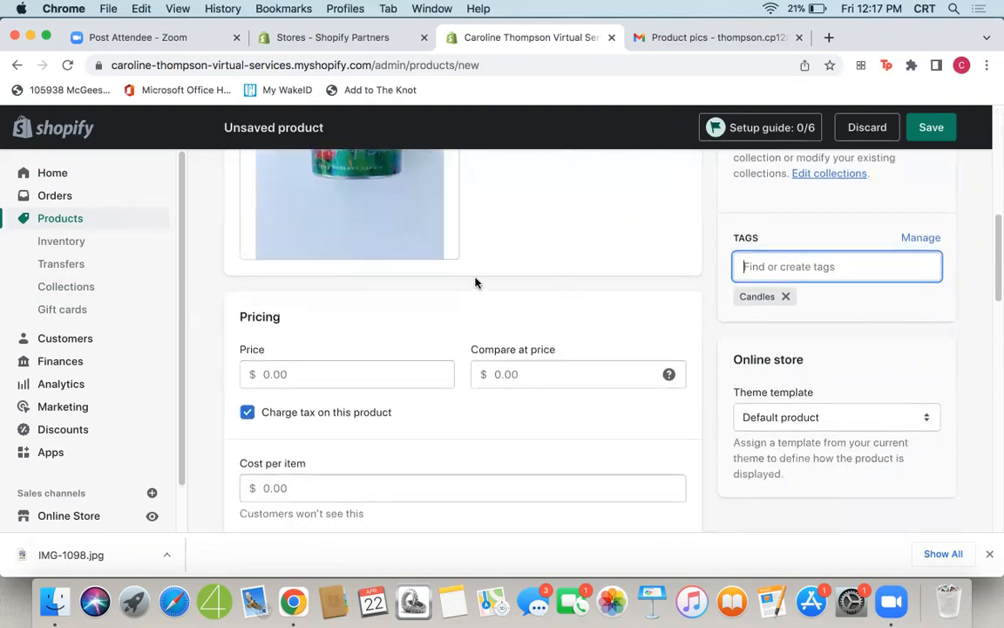
left_click(391, 380)
type("5.0")
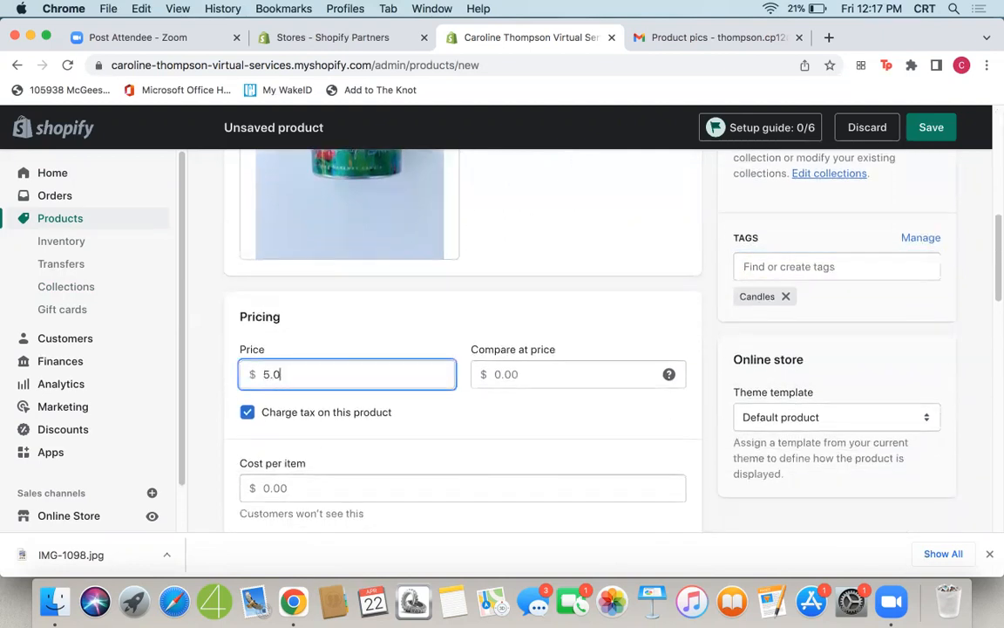
type("0")
scroll(578, 432, "down", 8)
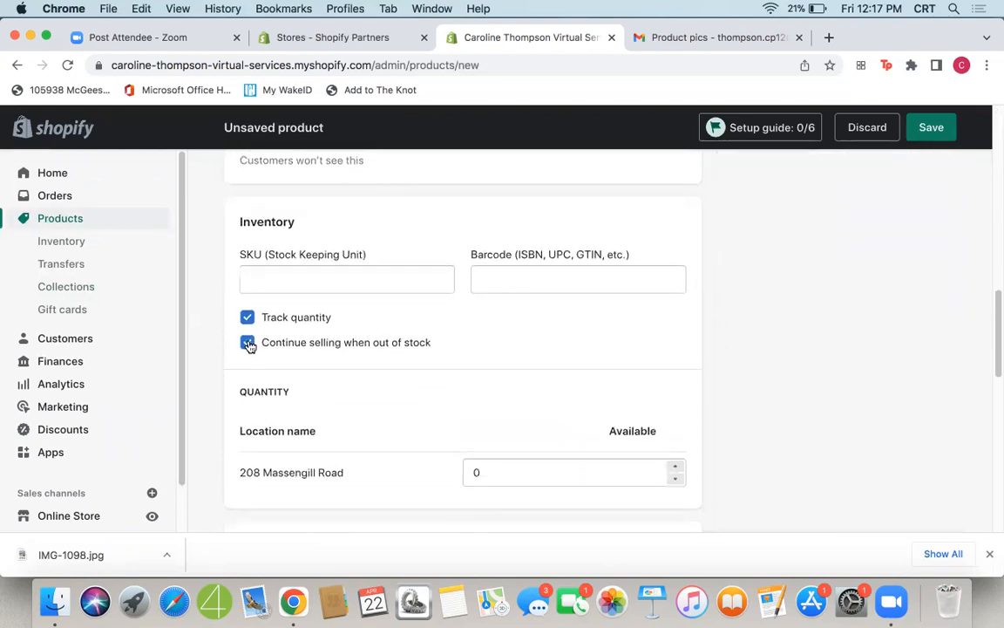
Review the candle's shipping, options and remaining product details, and save the Floral Tin Candle product.
scroll(605, 337, "down", 8)
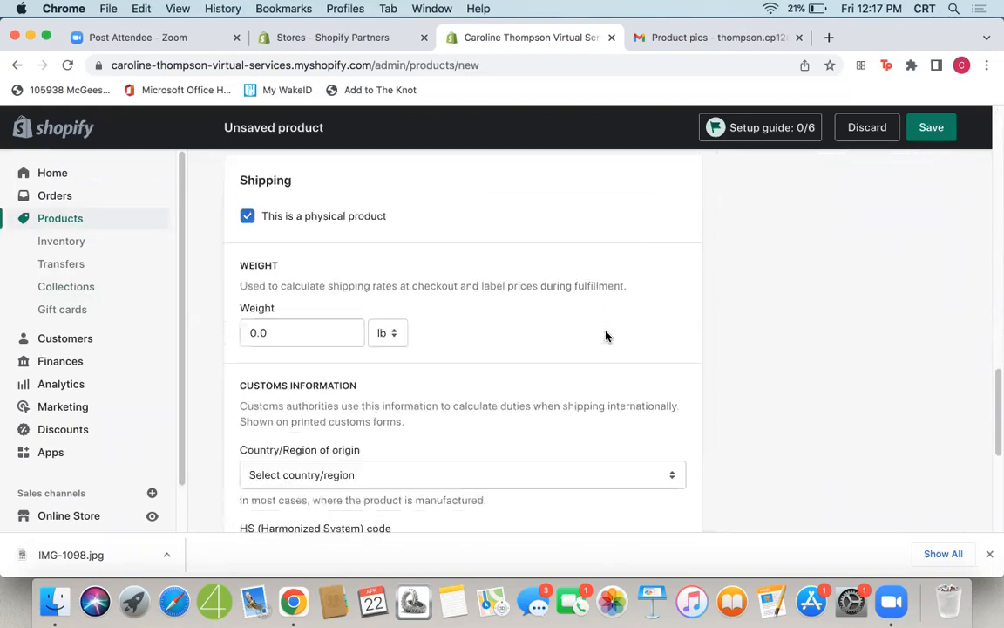
scroll(605, 336, "down", 8)
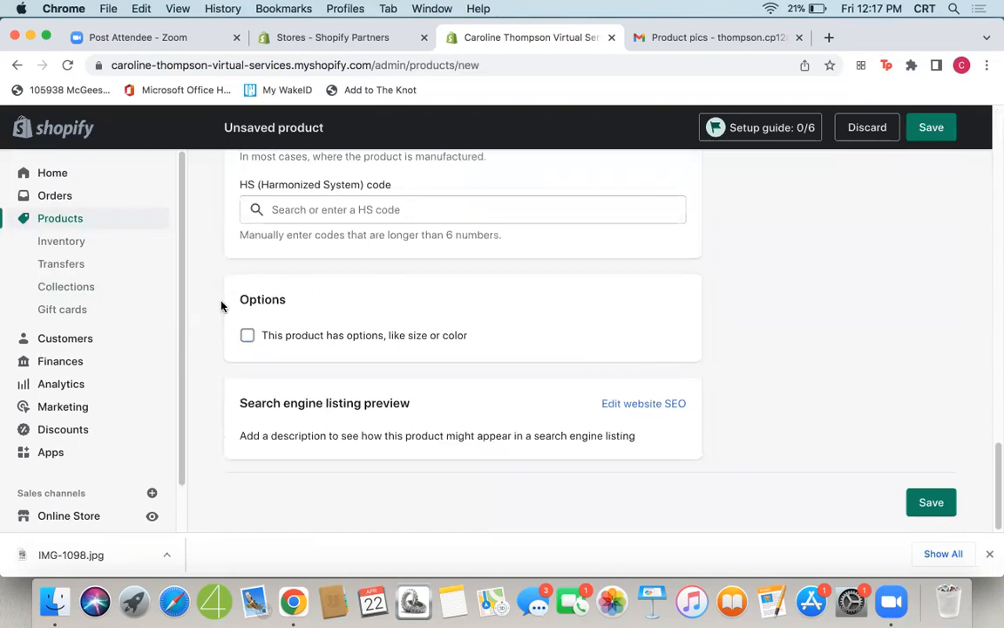
scroll(475, 345, "up", 20)
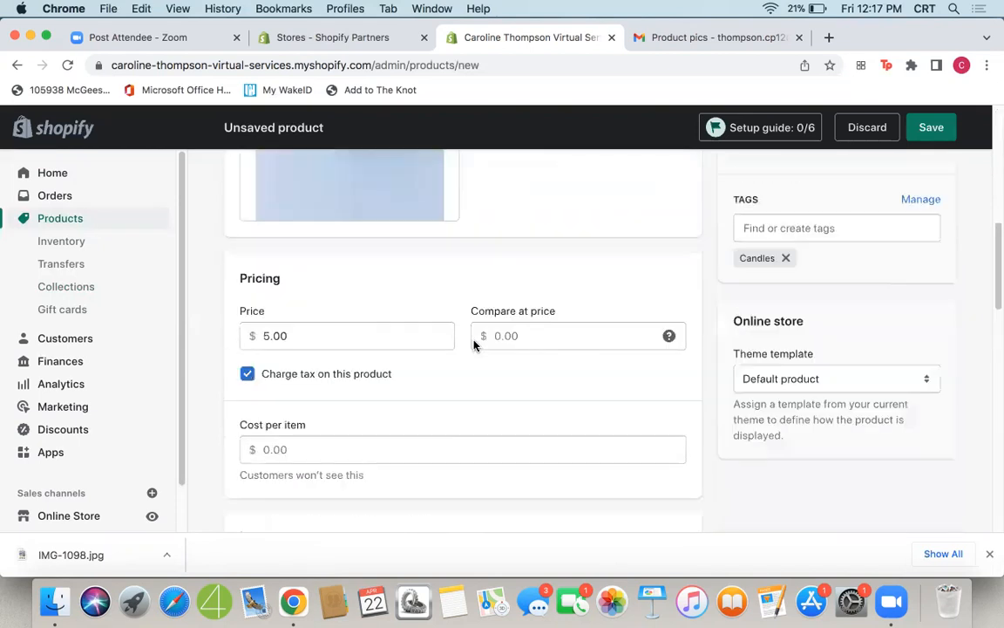
scroll(474, 346, "up", 12)
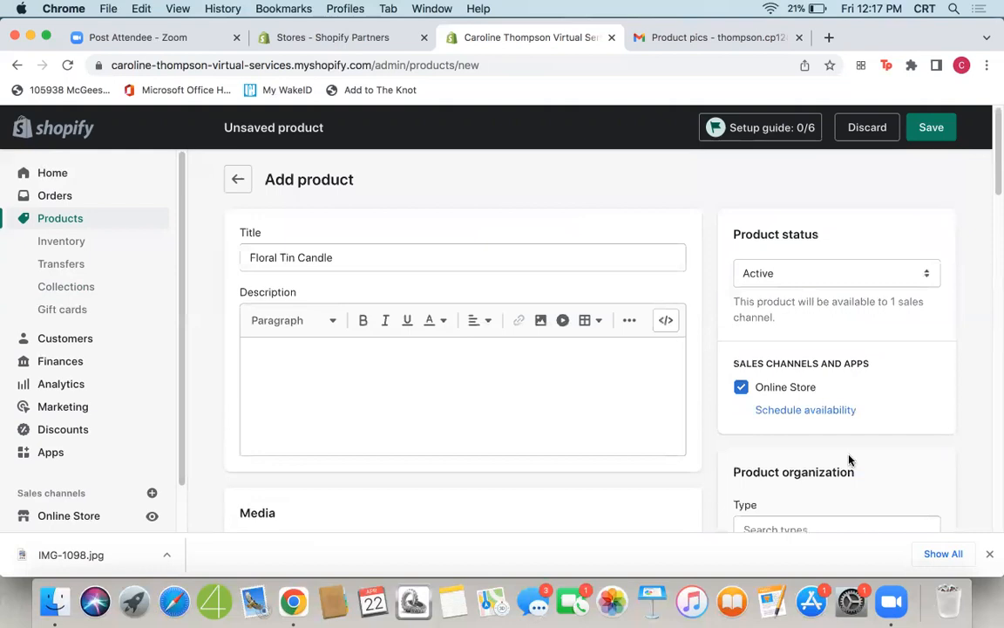
left_click(991, 556)
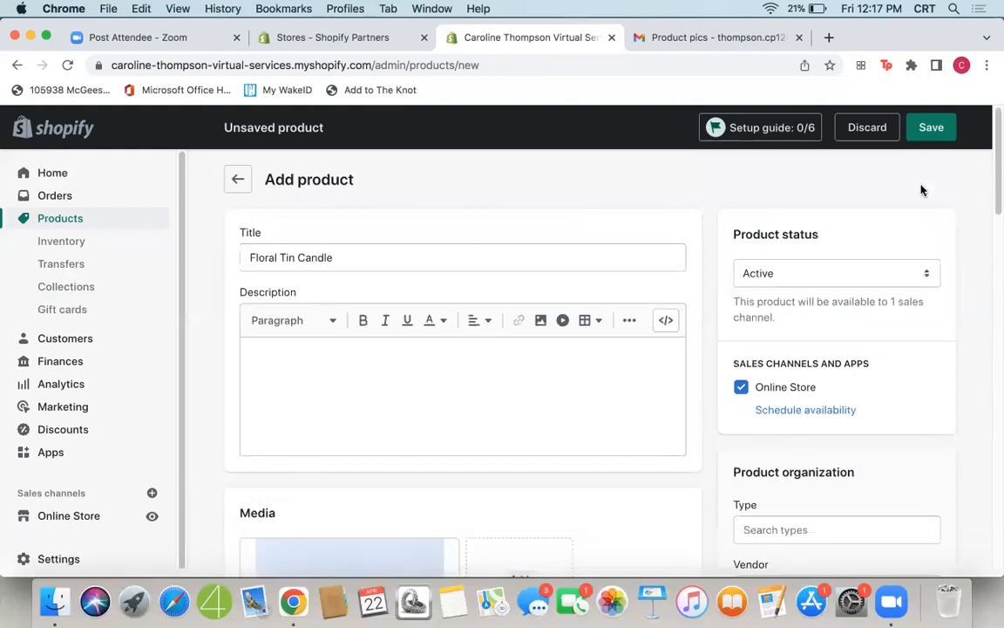
left_click(931, 129)
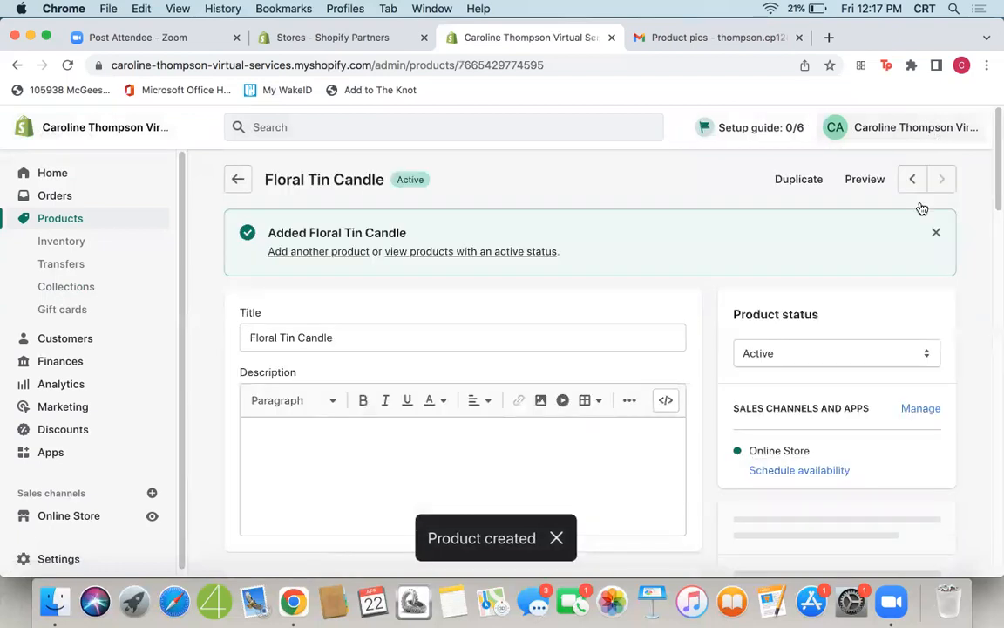
Open the Candles collection, reload its page and check its tag condition and product list.
left_click(63, 287)
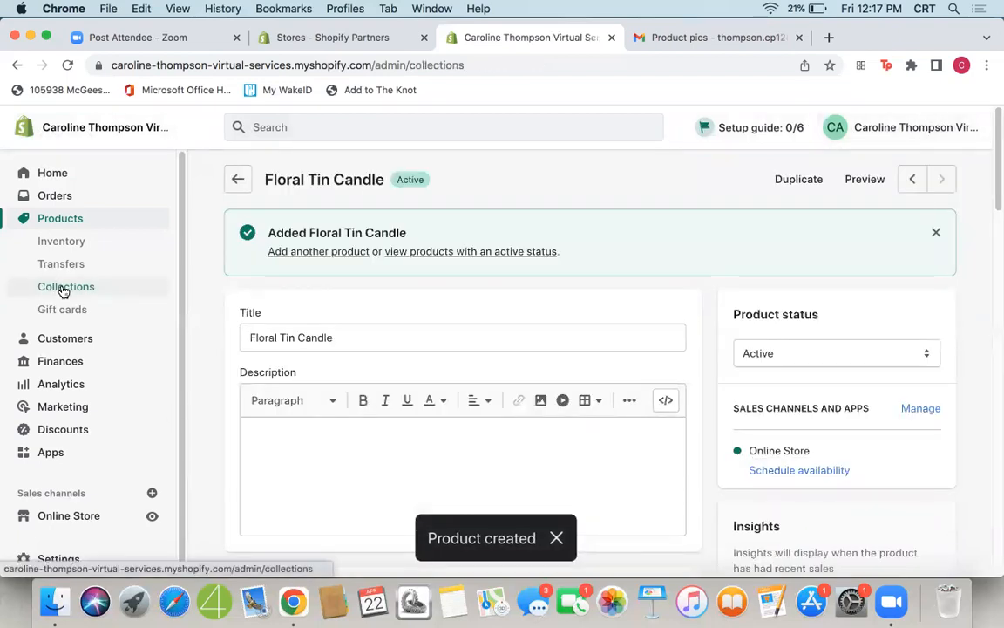
left_click(391, 400)
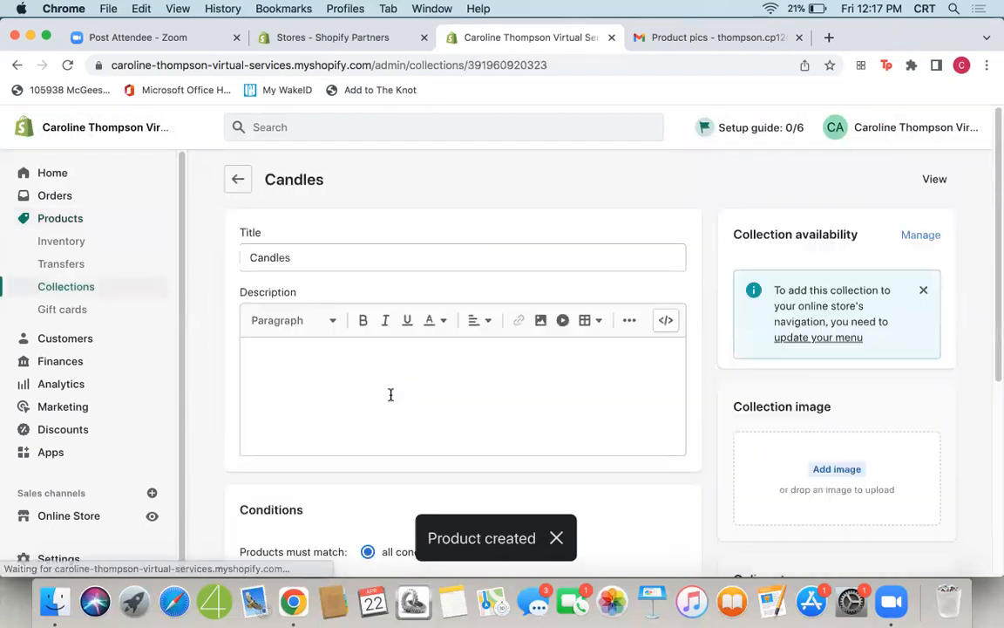
scroll(224, 408, "down", 5)
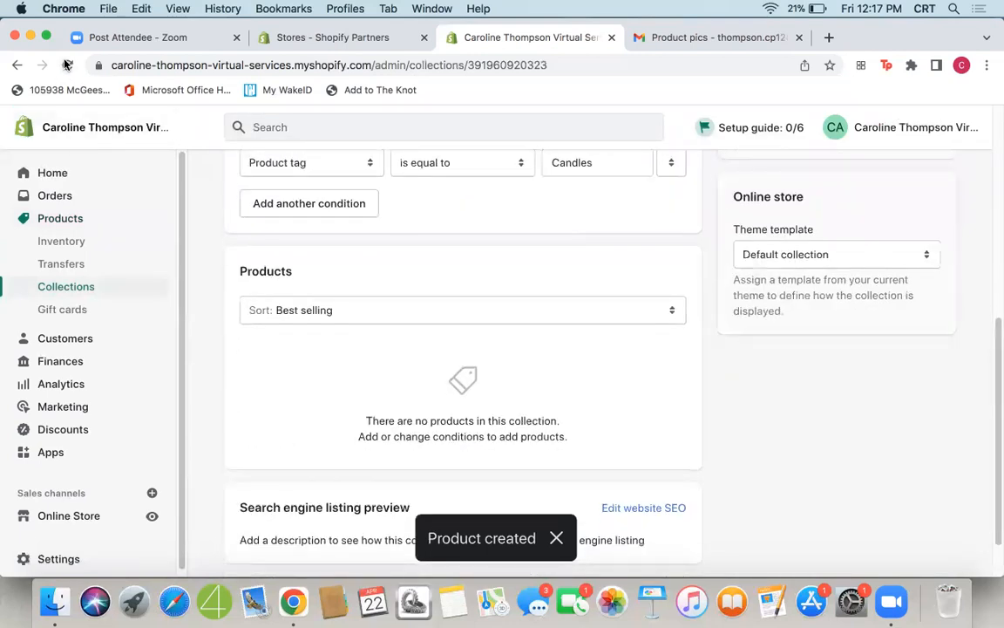
left_click(67, 66)
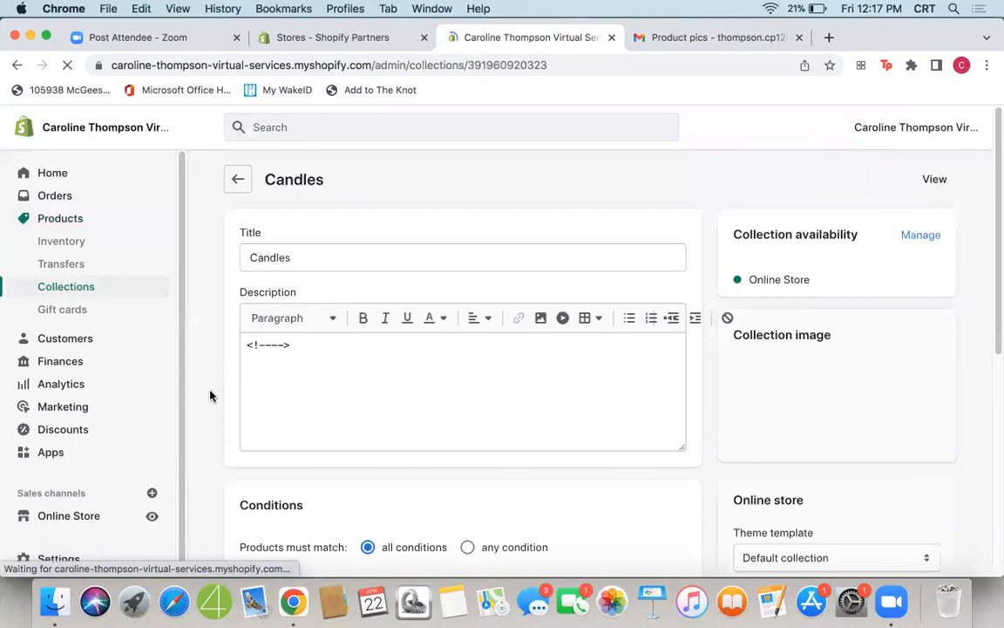
scroll(209, 396, "down", 10)
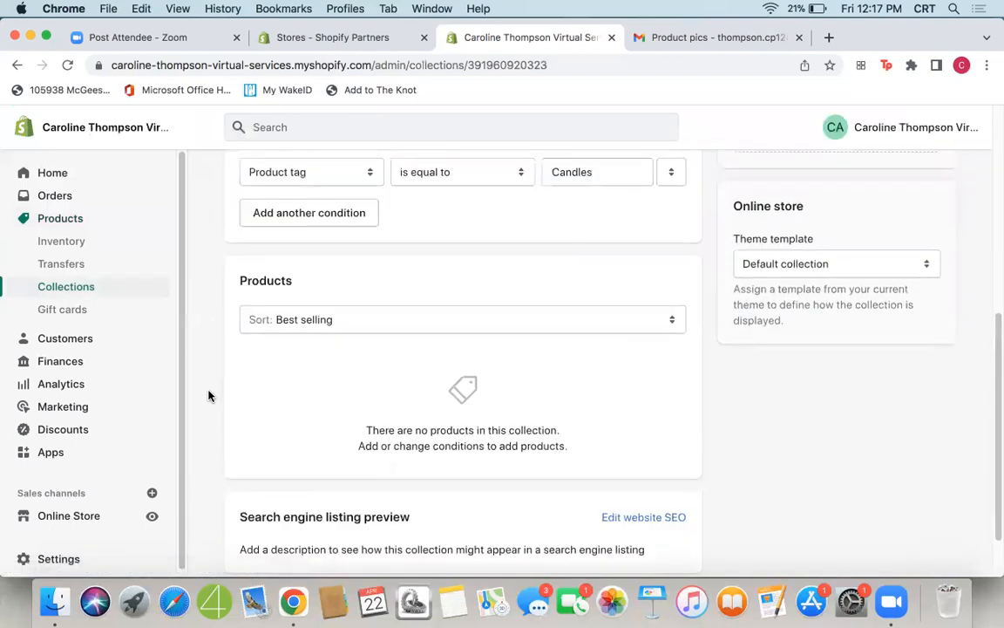
scroll(209, 396, "down", 1)
Set the Candles collection's product sort order to Manually and try repositioning Floral Tin Candle in the list.
left_click(432, 296)
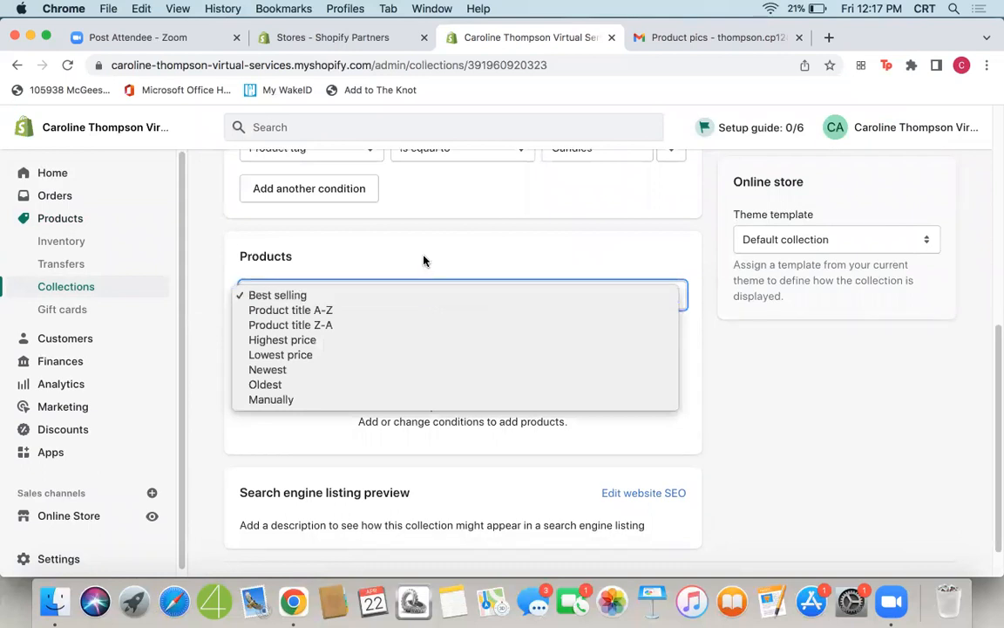
left_click(423, 260)
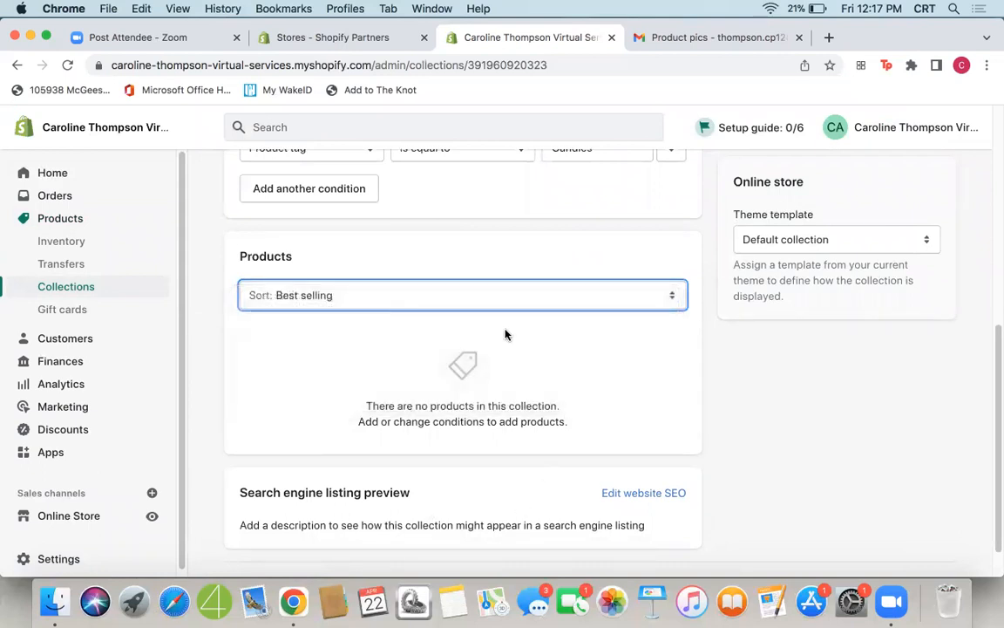
left_click(308, 299)
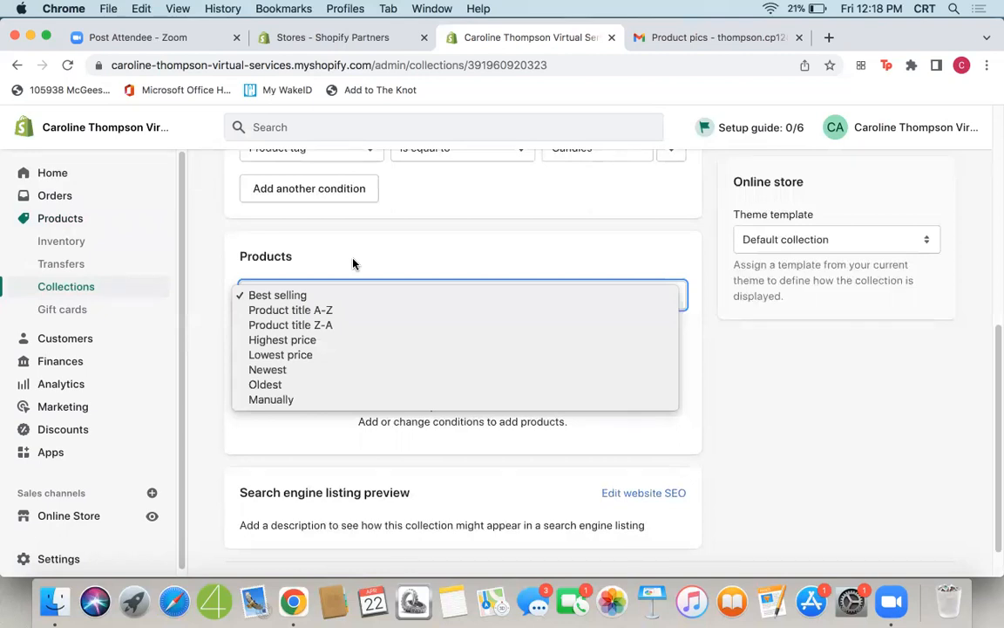
left_click(310, 399)
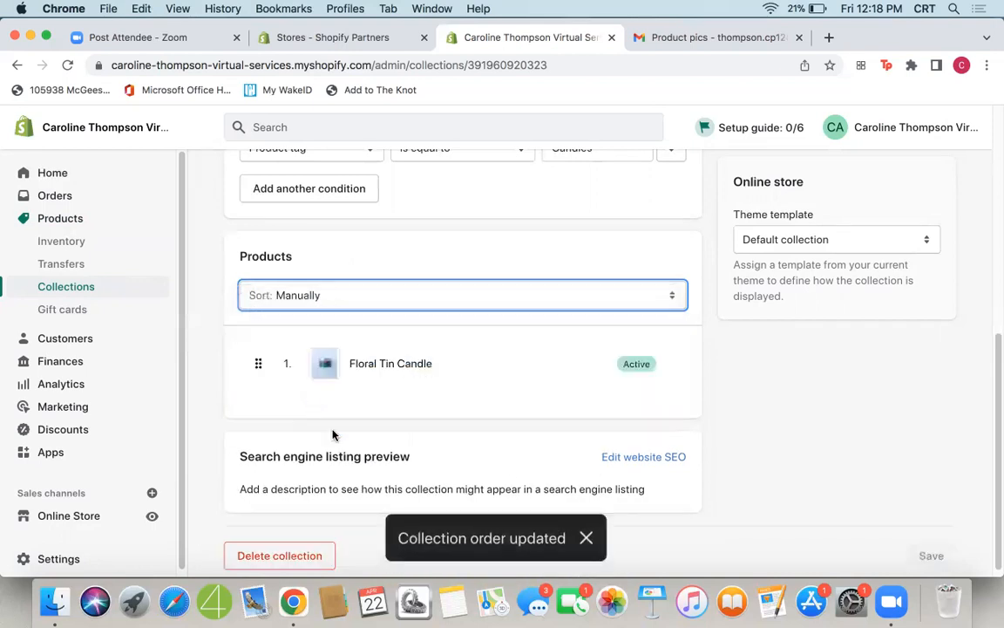
mouse_move(258, 364)
left_mouse_down()
mouse_move(253, 401)
mouse_move(247, 357)
left_mouse_up()
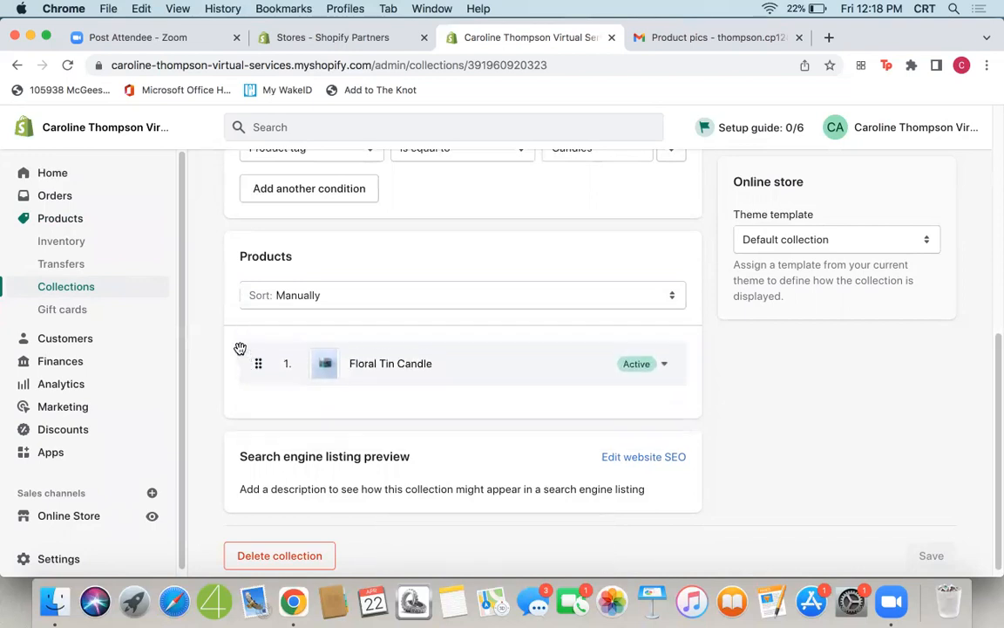
Return to the collections list, view the online store and check the products shown in its Catalog.
scroll(228, 326, "up", 10)
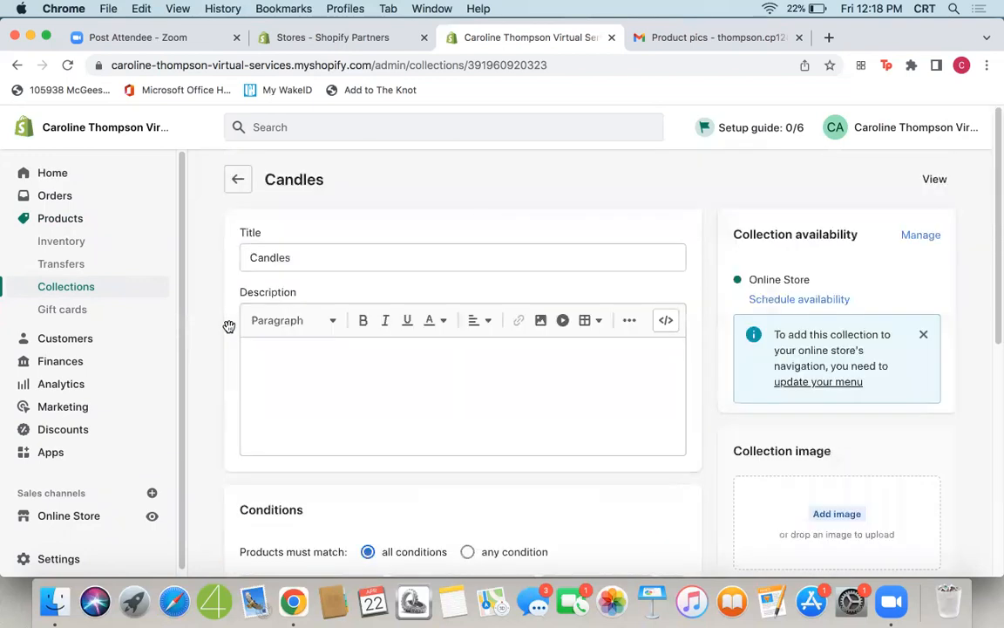
left_click(237, 179)
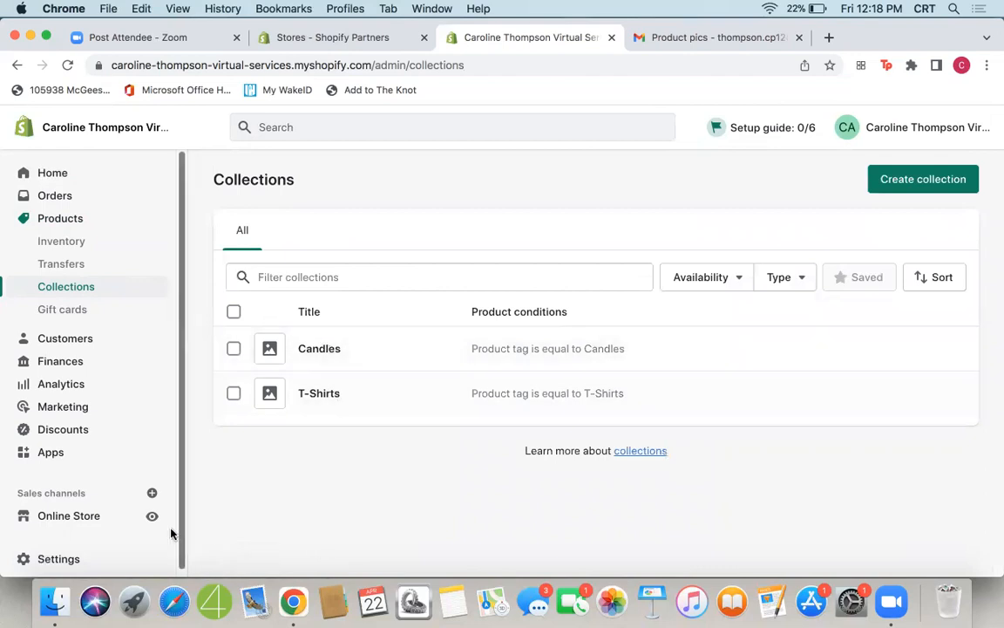
scroll(63, 511, "down", 1)
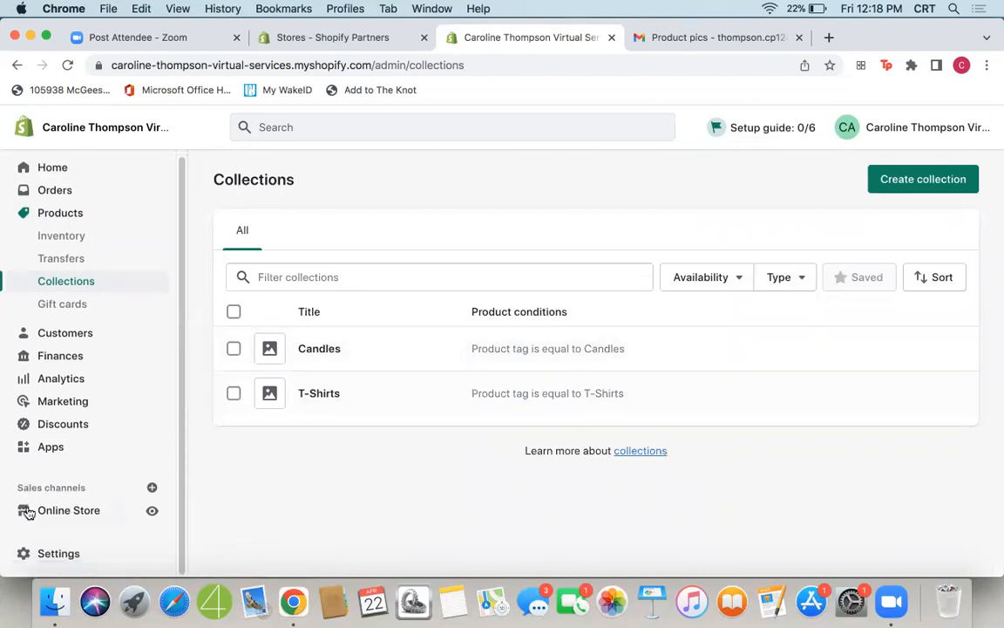
left_click(153, 513)
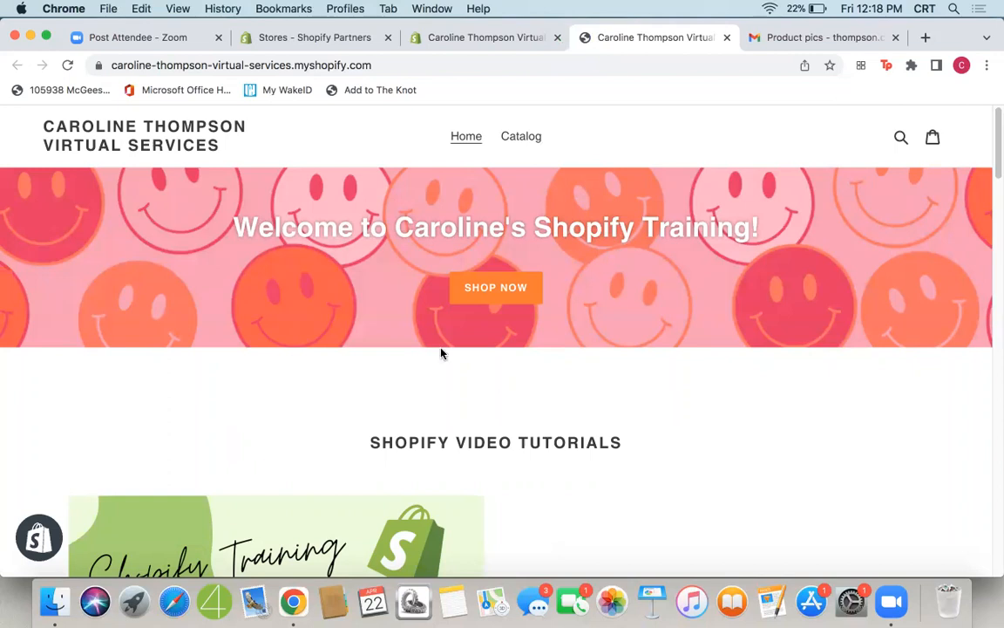
left_click(520, 140)
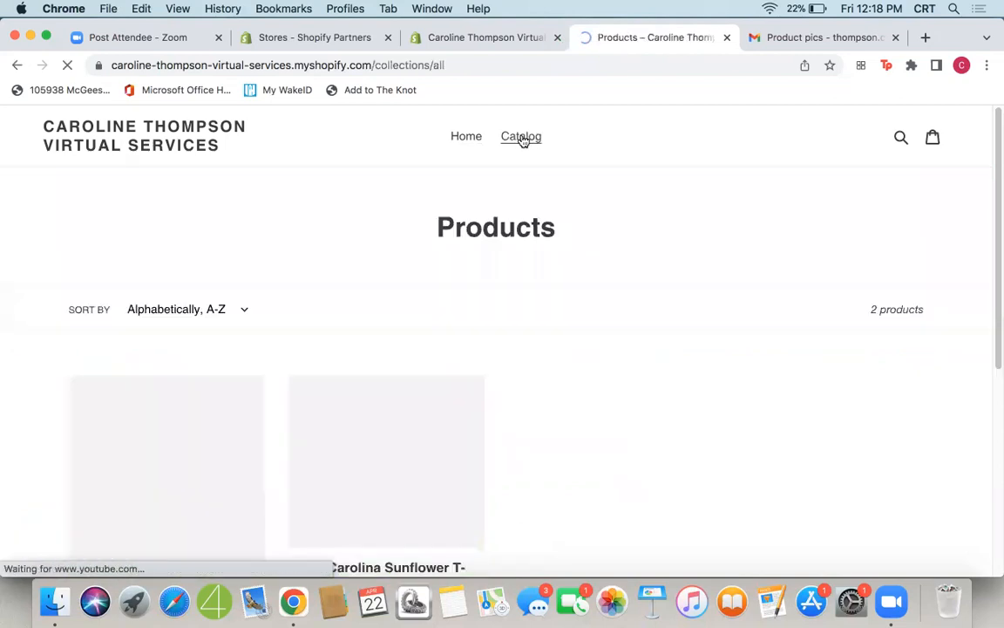
scroll(738, 222, "down", 2)
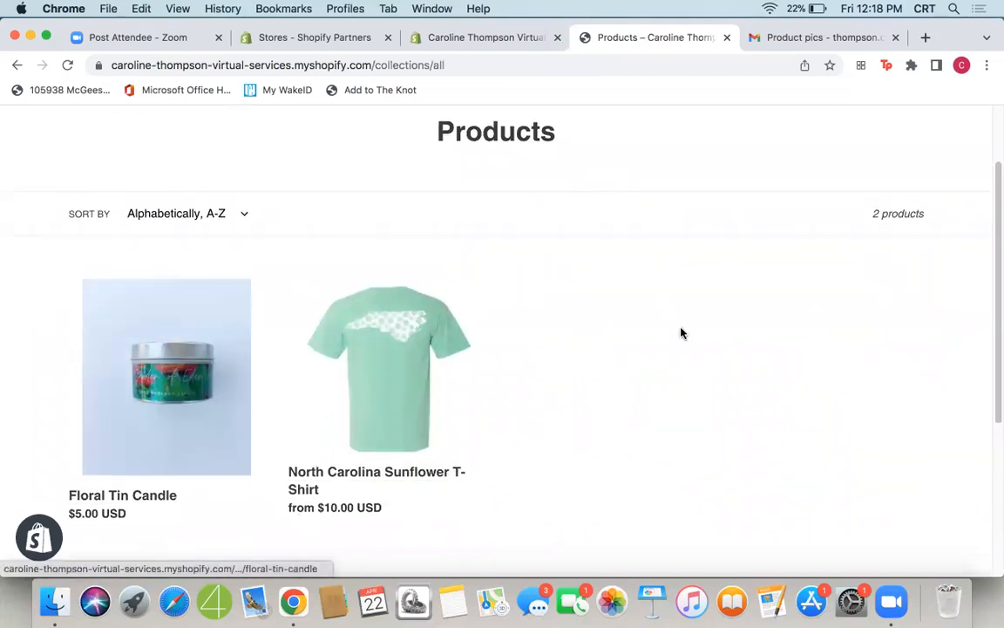
Return from the storefront to the Shopify admin and open the Main menu in the online store's navigation settings.
scroll(682, 333, "up", 2)
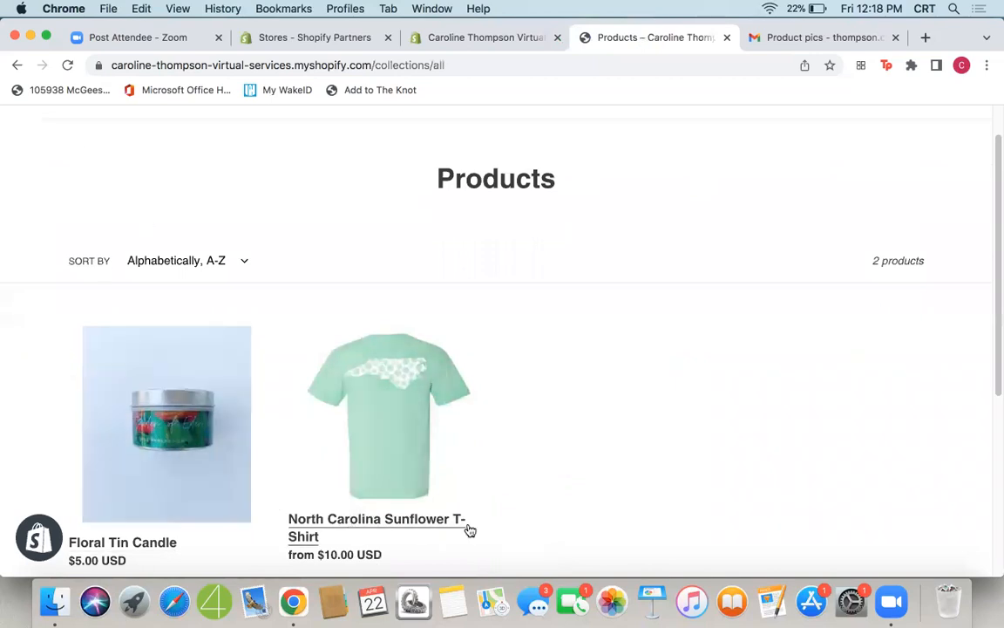
scroll(658, 365, "up", 2)
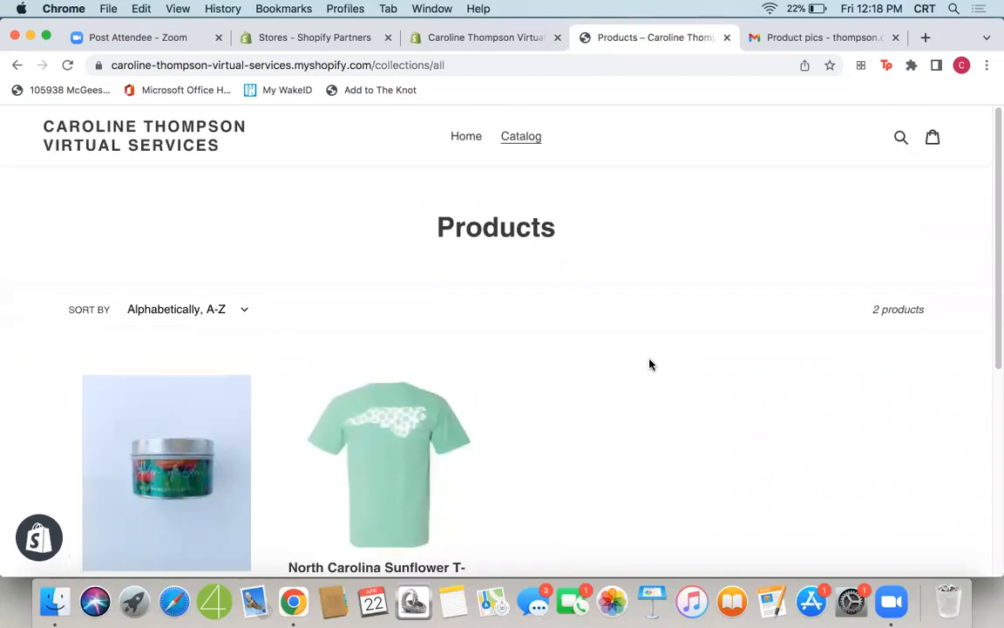
left_click(468, 36)
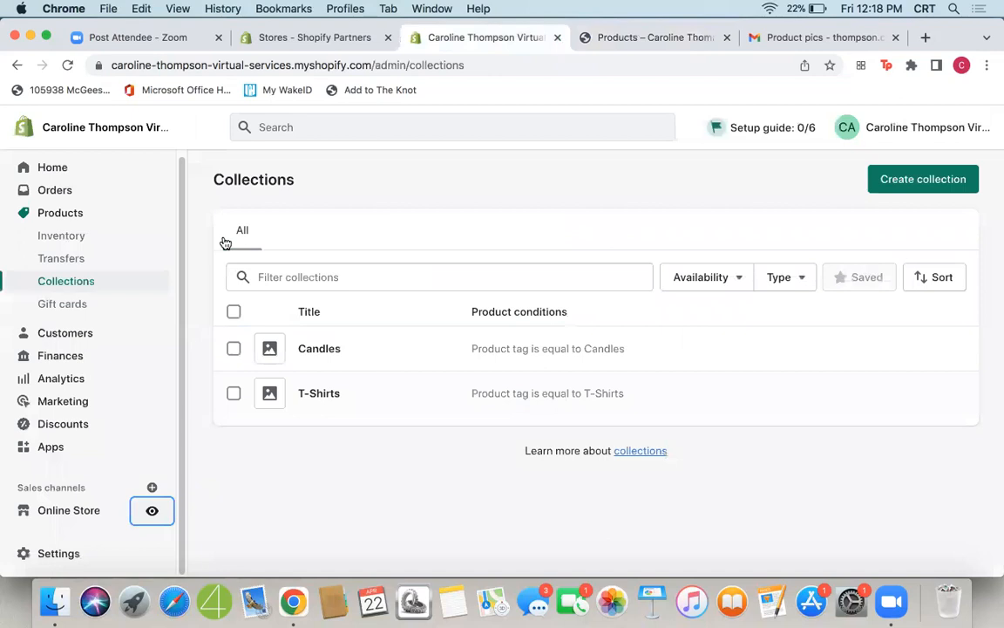
left_click(62, 512)
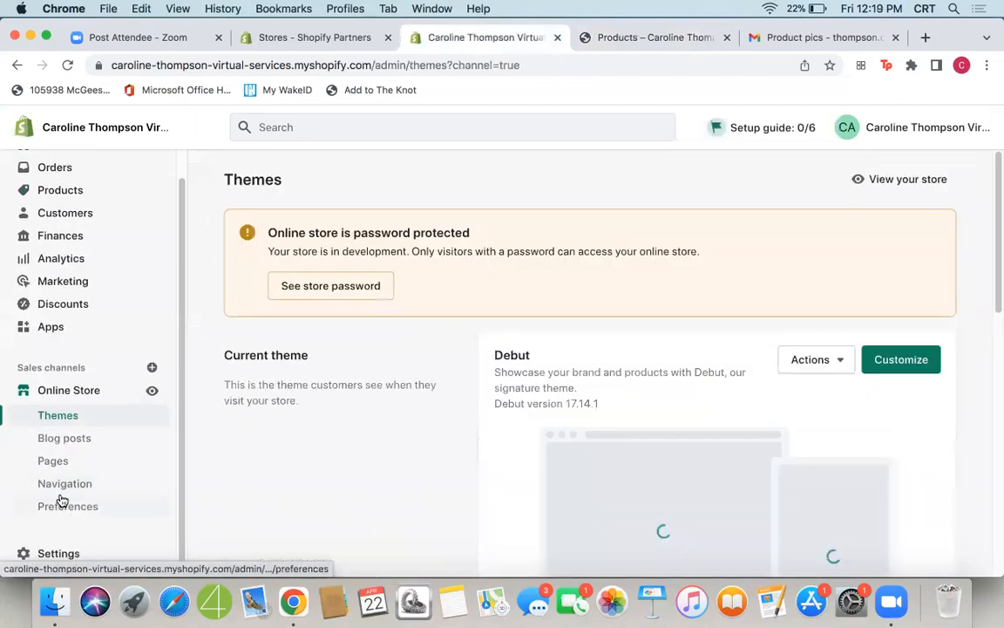
left_click(63, 487)
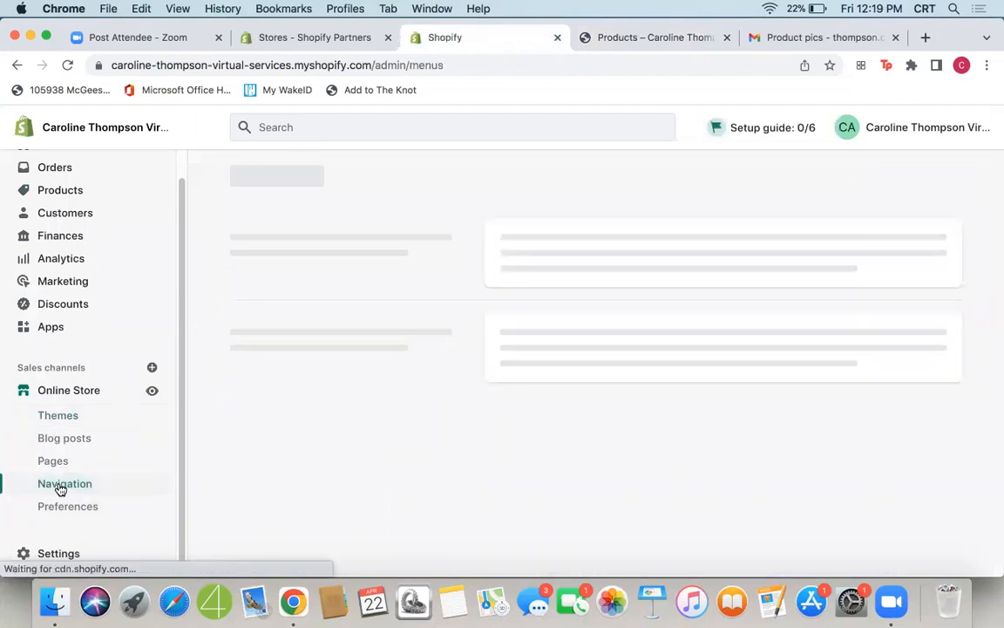
scroll(403, 363, "down", 3)
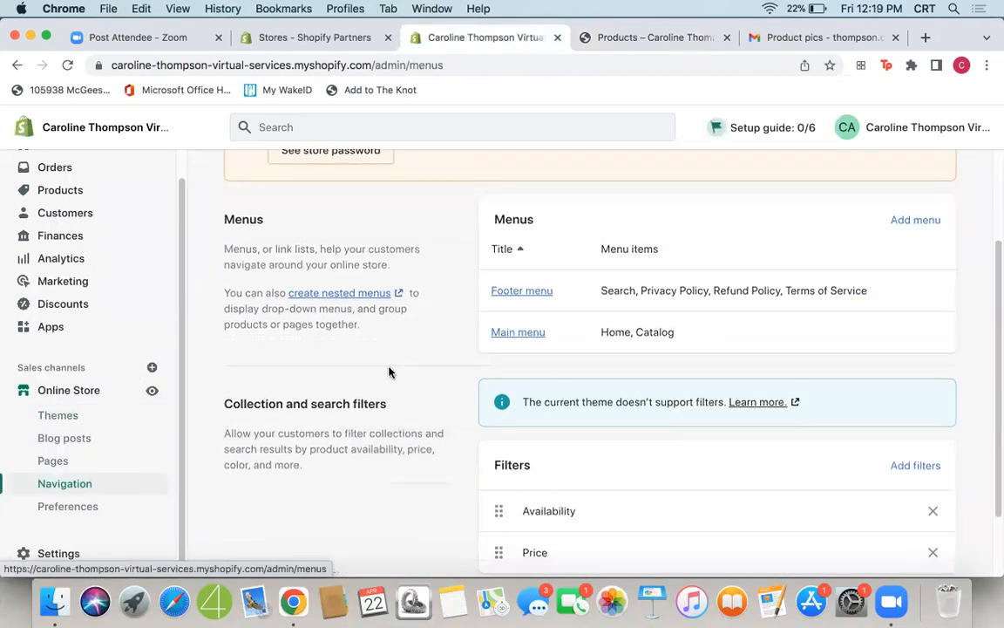
left_click(529, 335)
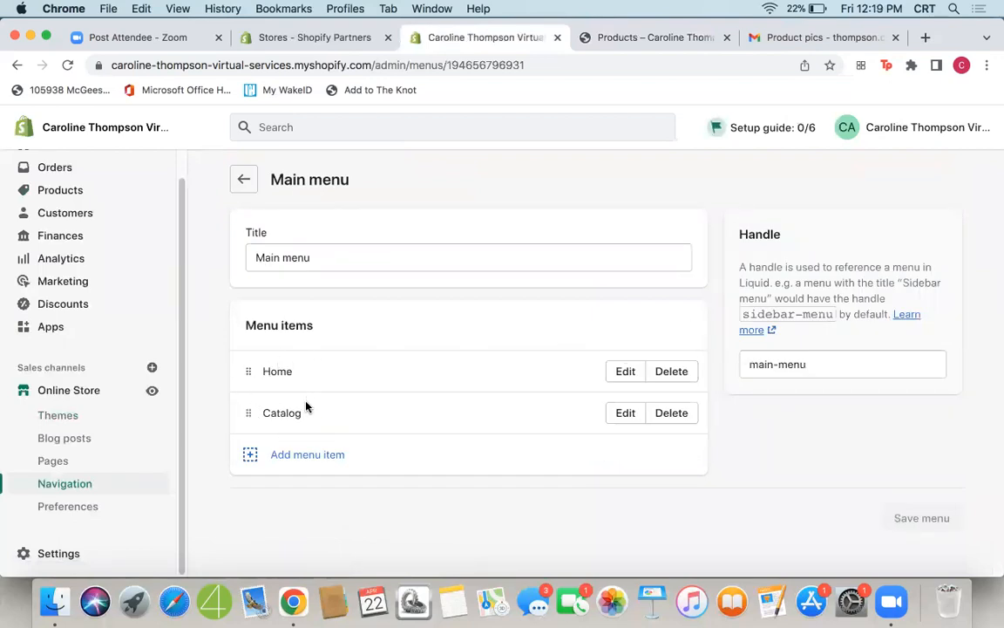
Rename the Main menu's Catalog item to Shop.
left_click(621, 413)
left_click_drag(769, 239, 709, 238)
type("Shop")
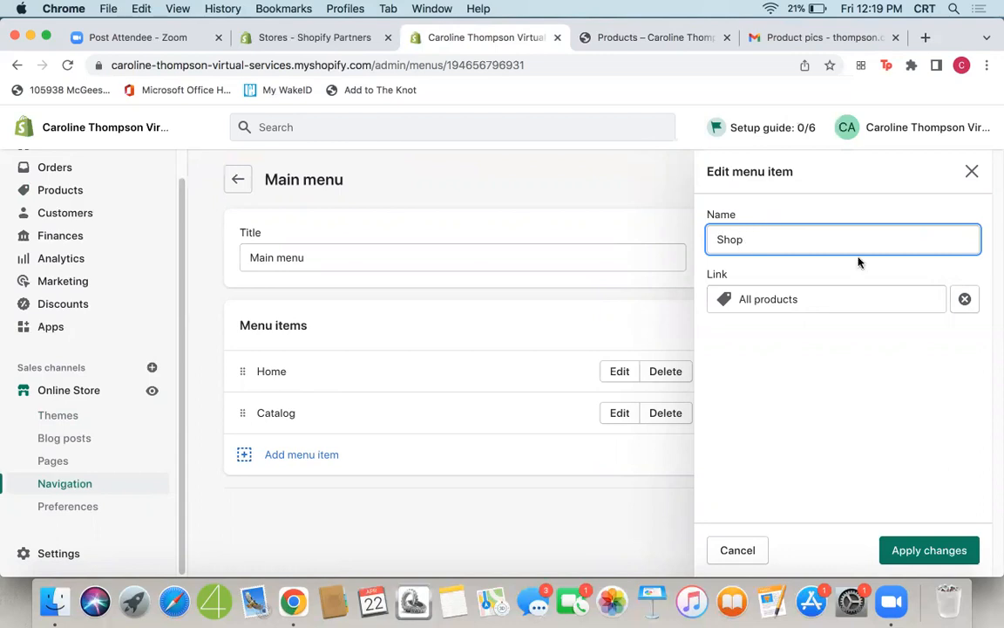
Link the Shop menu item to All collections, apply the change and save the Main menu.
left_click(902, 296)
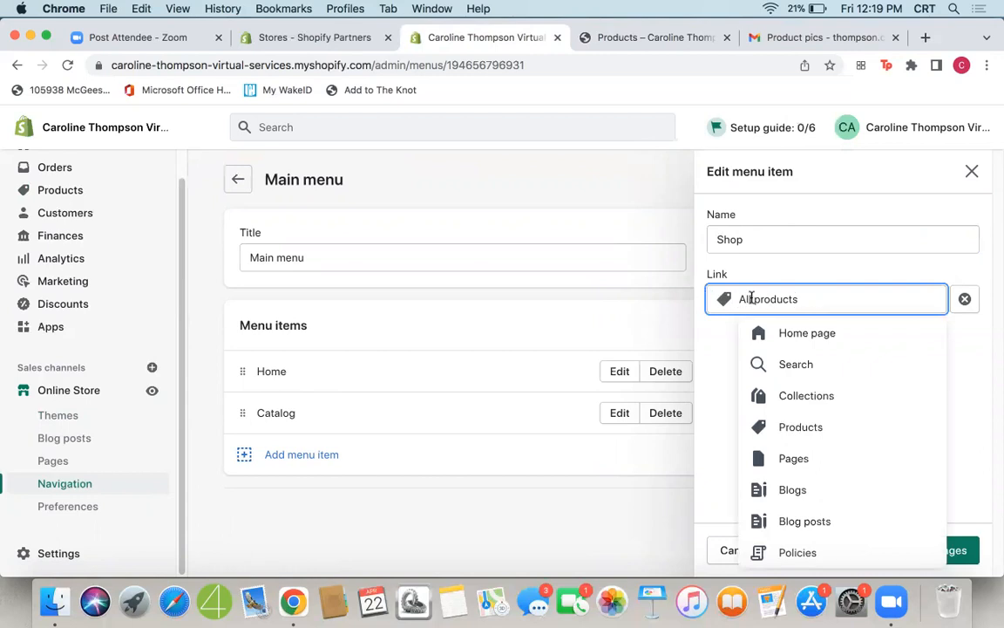
left_click(836, 399)
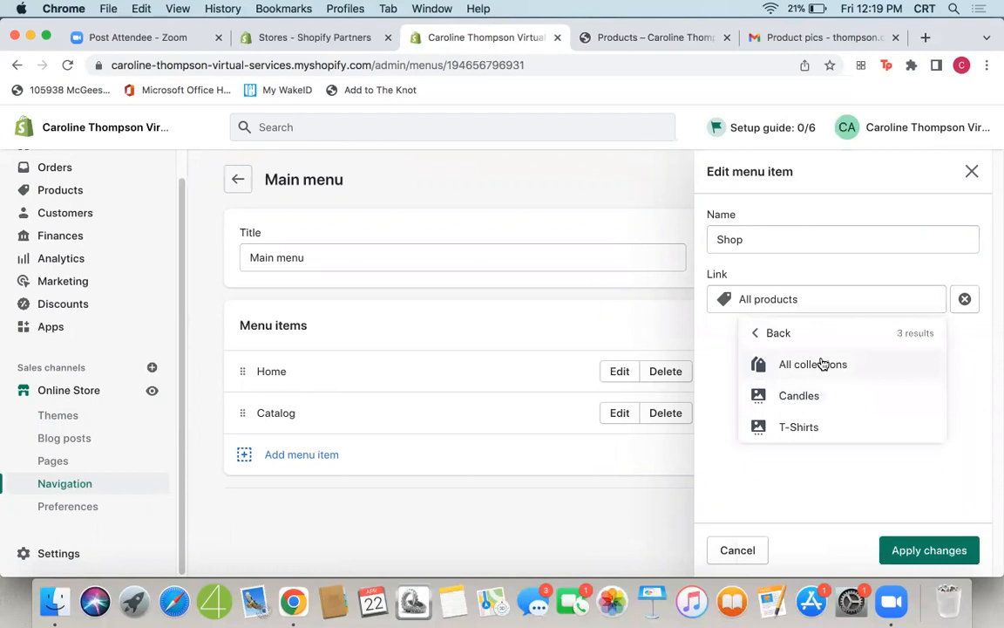
left_click(823, 365)
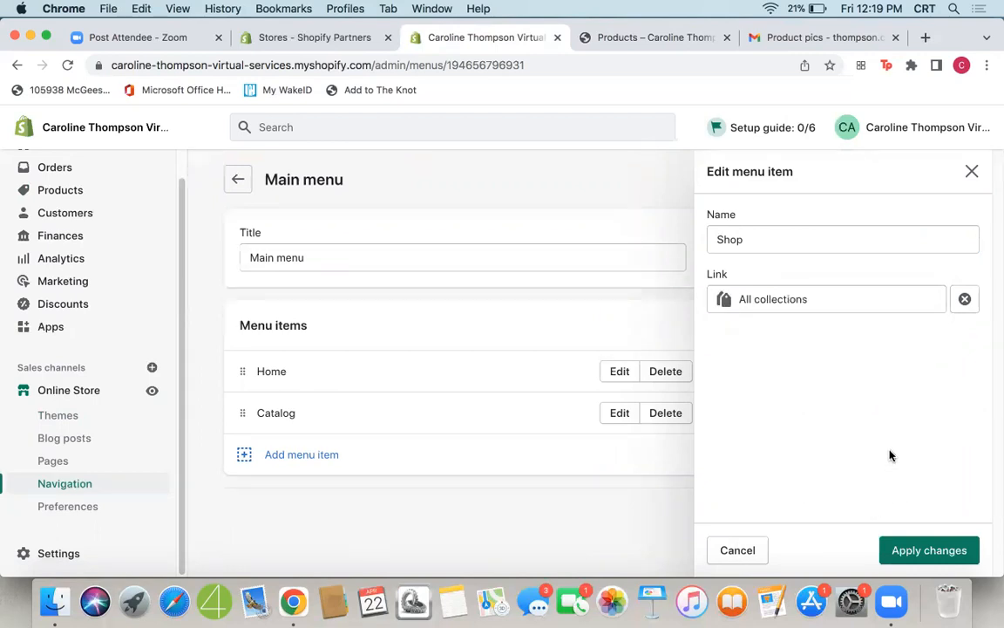
left_click(929, 549)
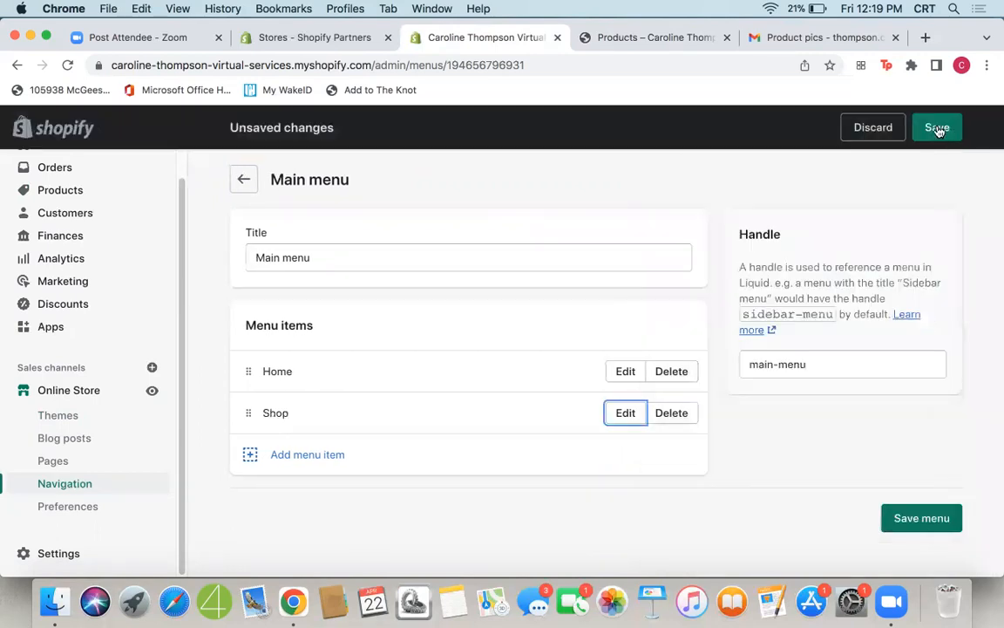
left_click(935, 127)
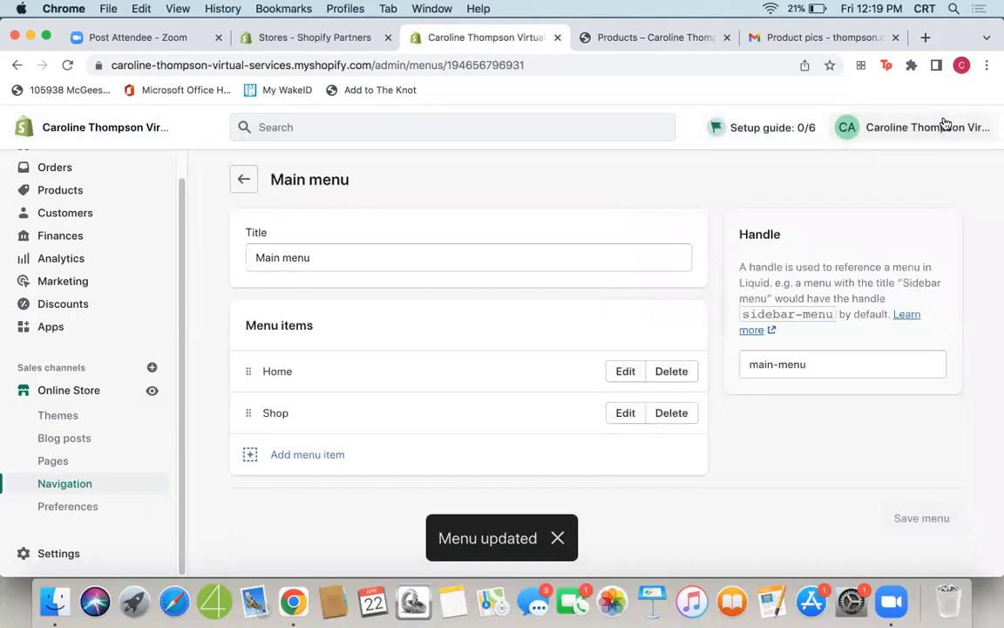
Reload the storefront's product and home pages, hide the preview bar, and check the header navigation for the renamed item.
left_click(624, 48)
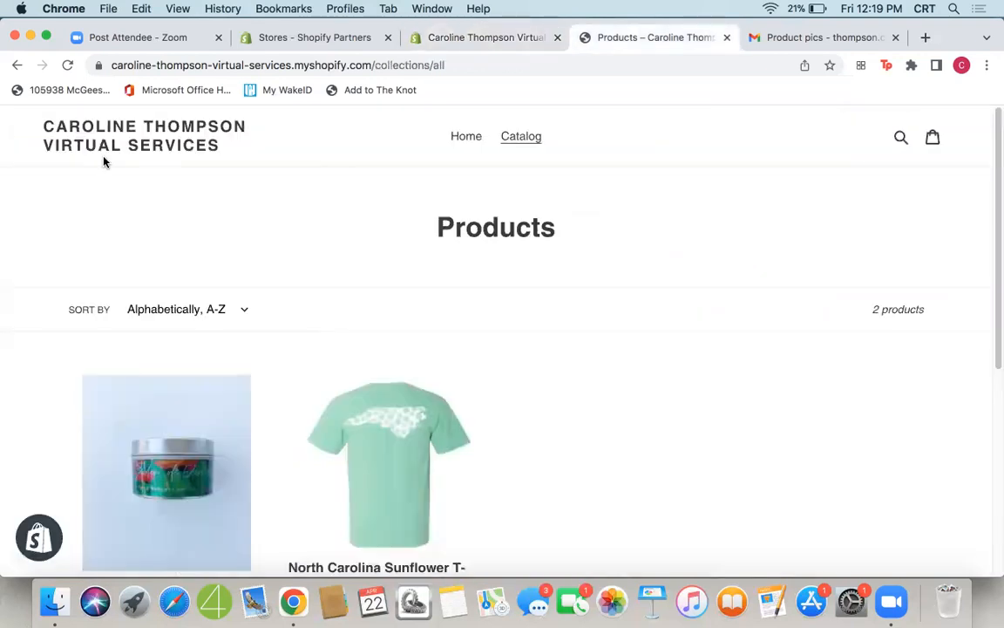
left_click(68, 65)
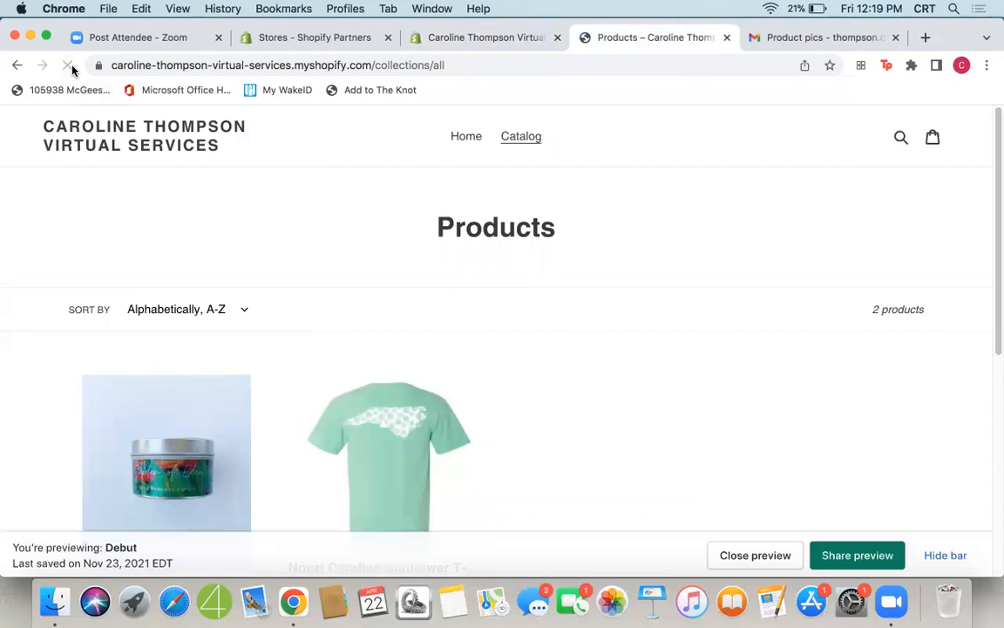
left_click(454, 138)
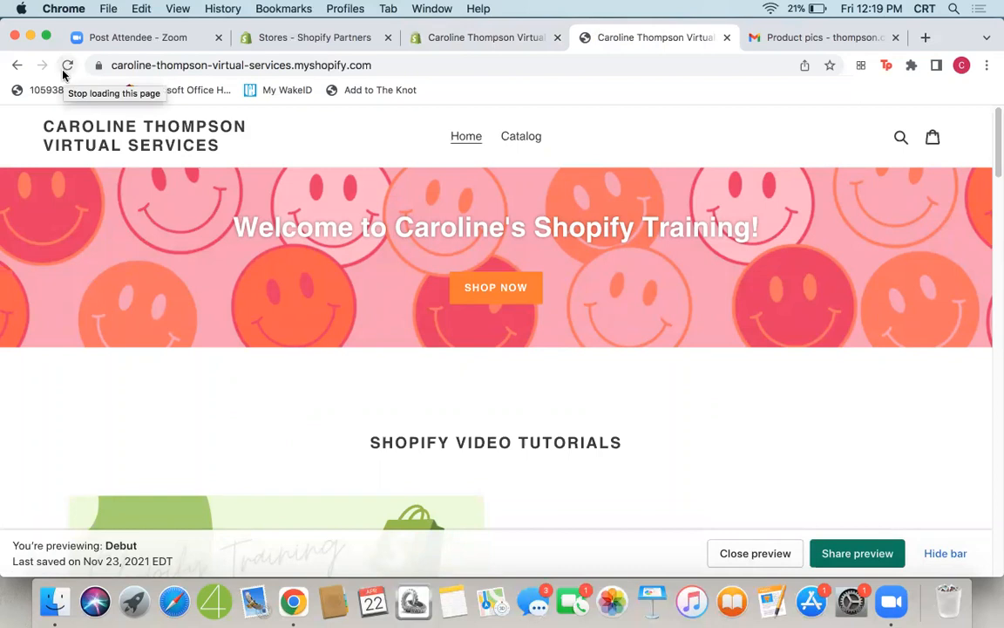
left_click(64, 69)
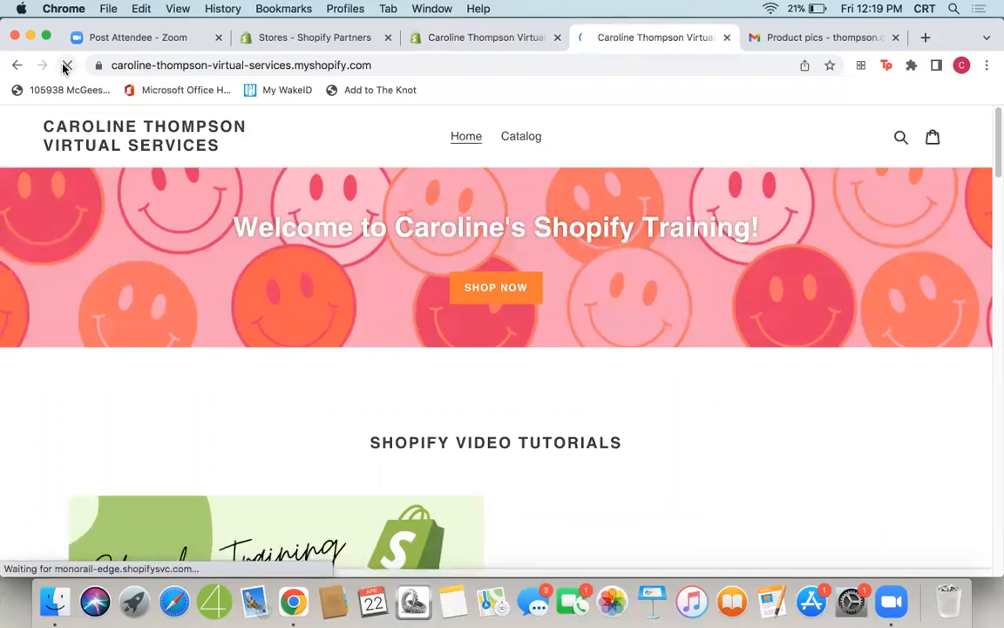
left_click(963, 559)
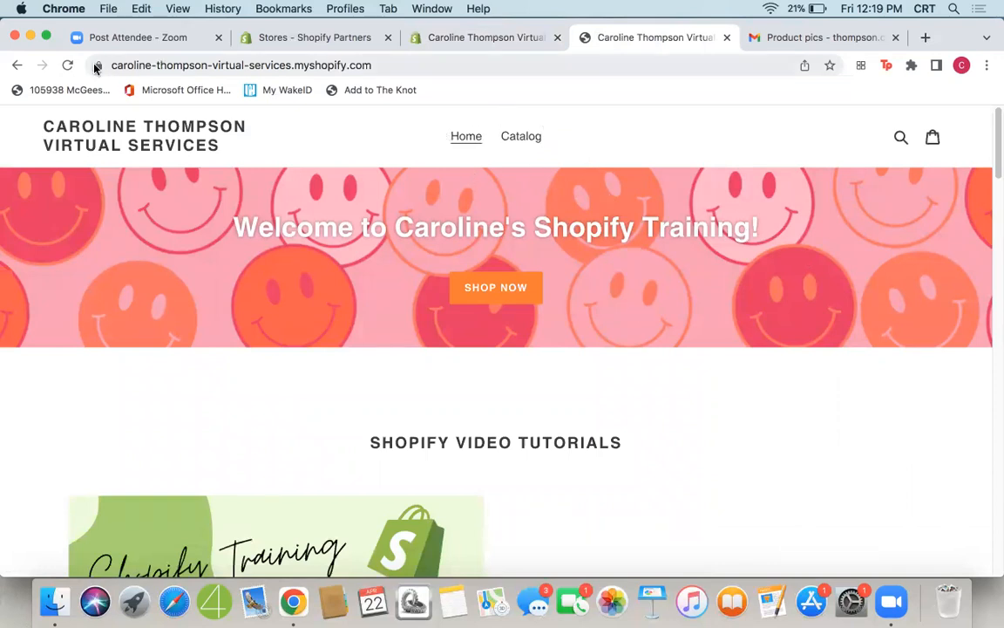
left_click(68, 70)
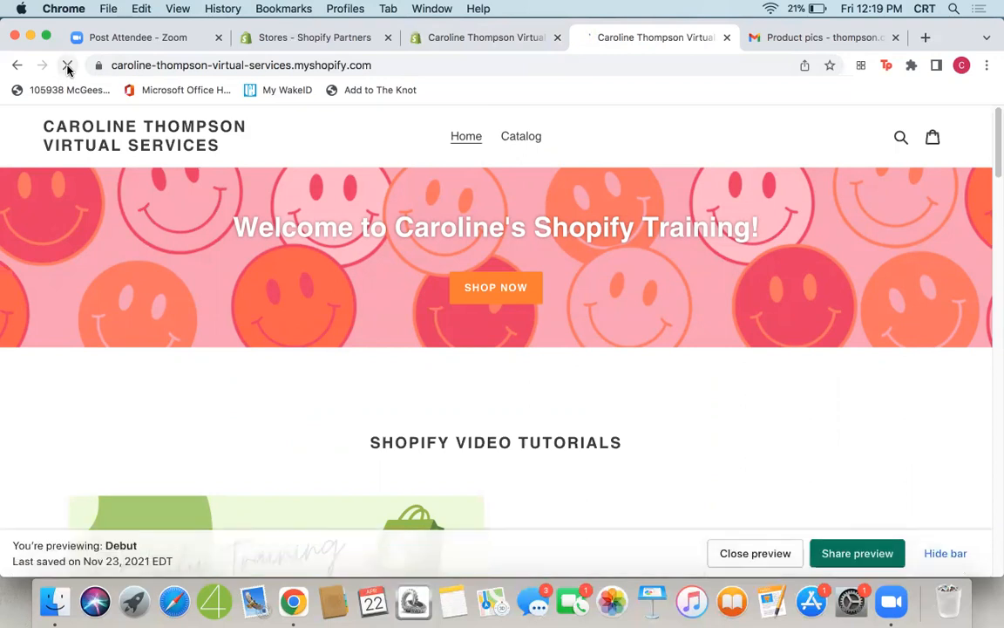
scroll(789, 316, "down", 6)
scroll(789, 317, "up", 8)
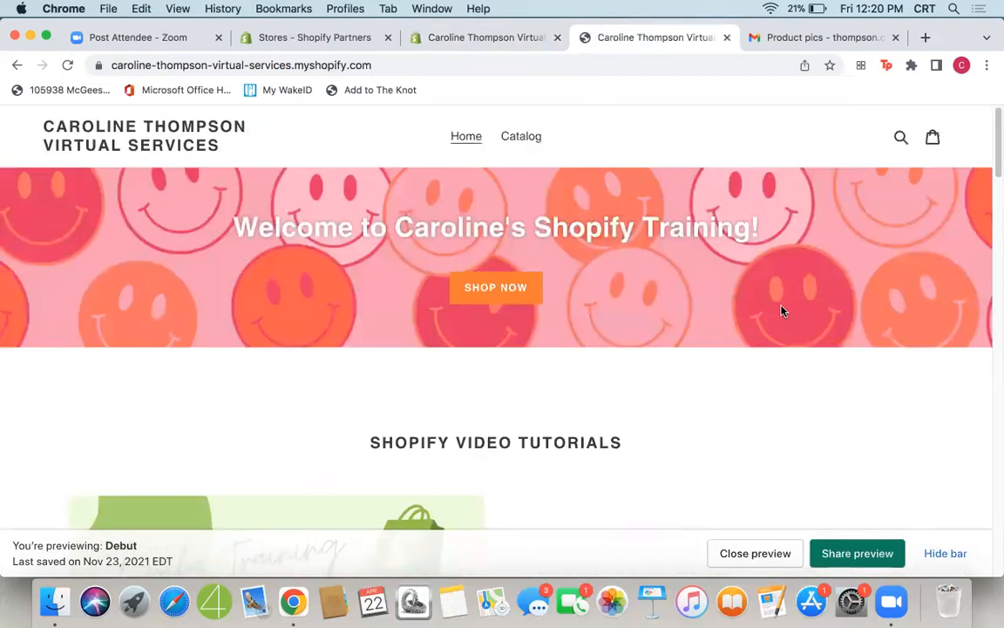
Check the Main menu's items in the admin's menu list, and reopen the storefront in a fresh browser tab.
left_click(476, 37)
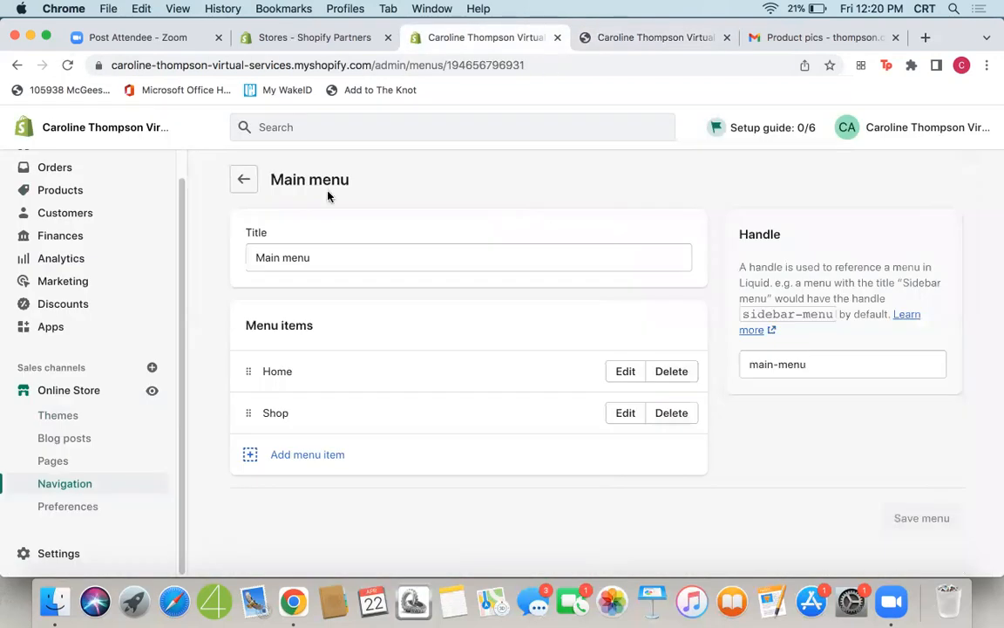
left_click(243, 182)
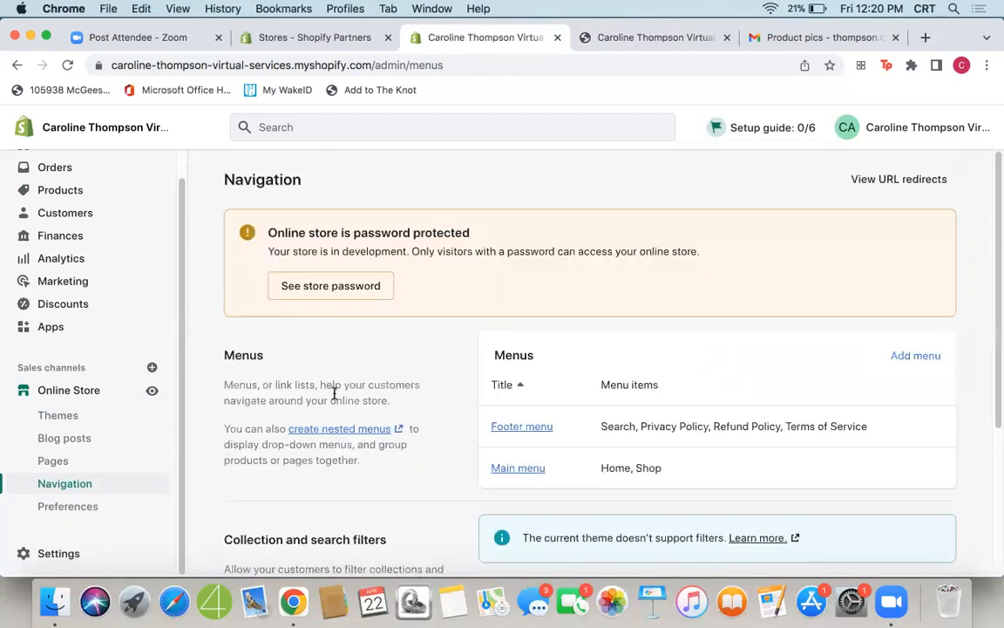
scroll(470, 384, "down", 3)
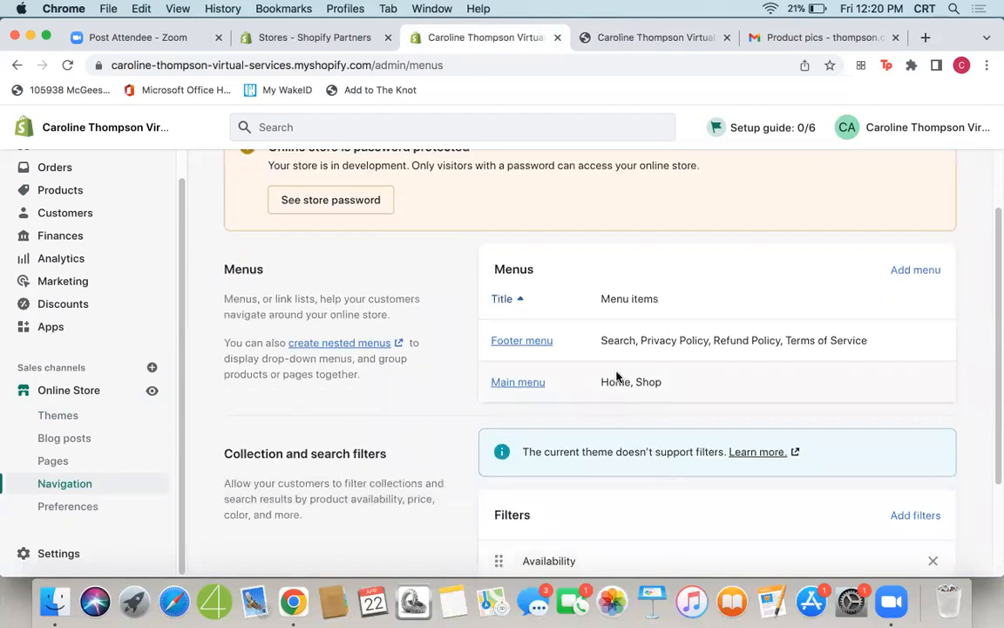
left_click(611, 37)
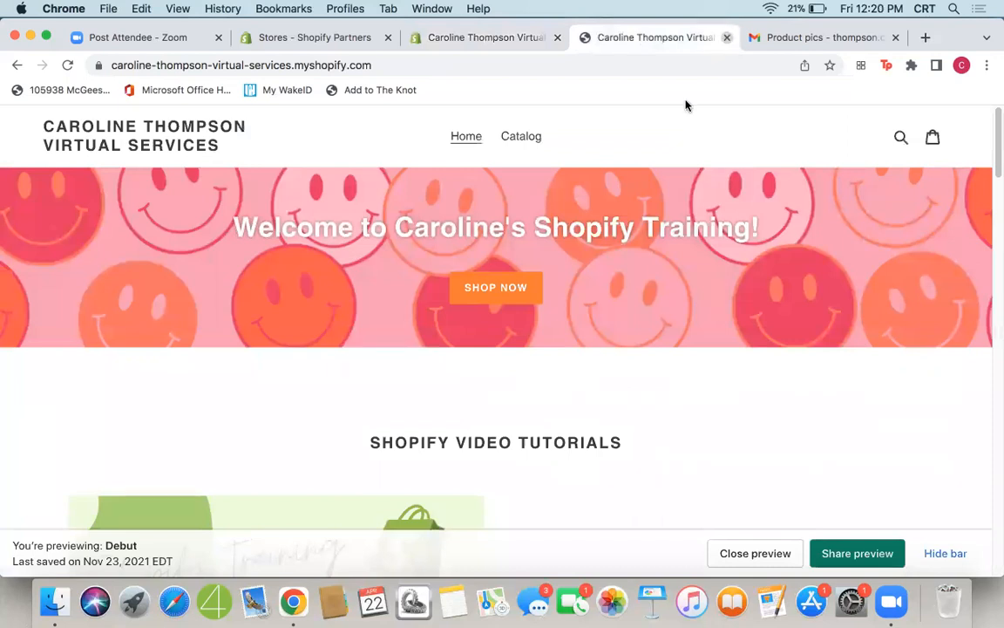
key("super+w")
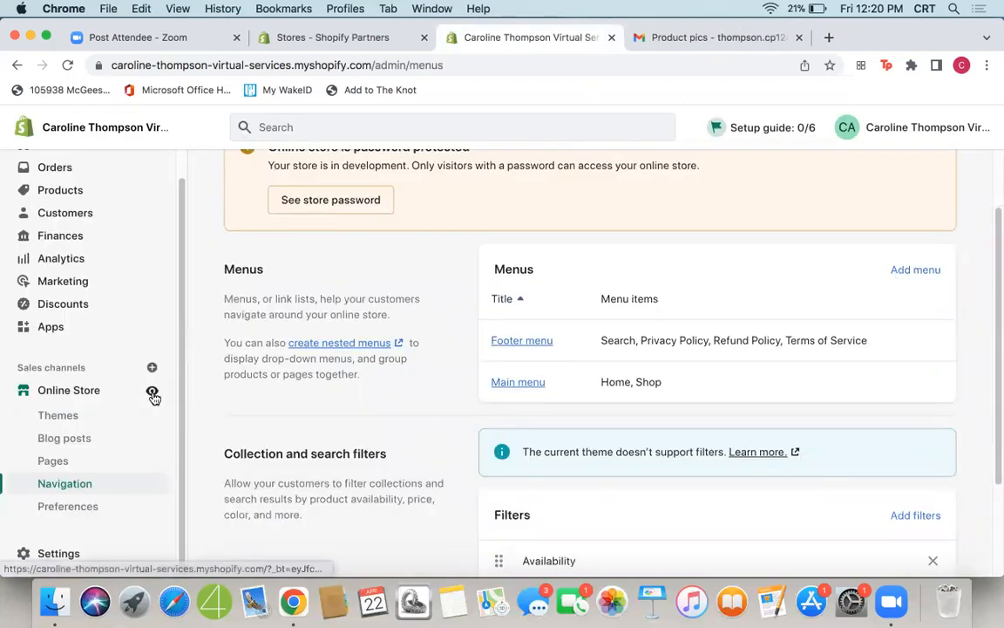
left_click(151, 390)
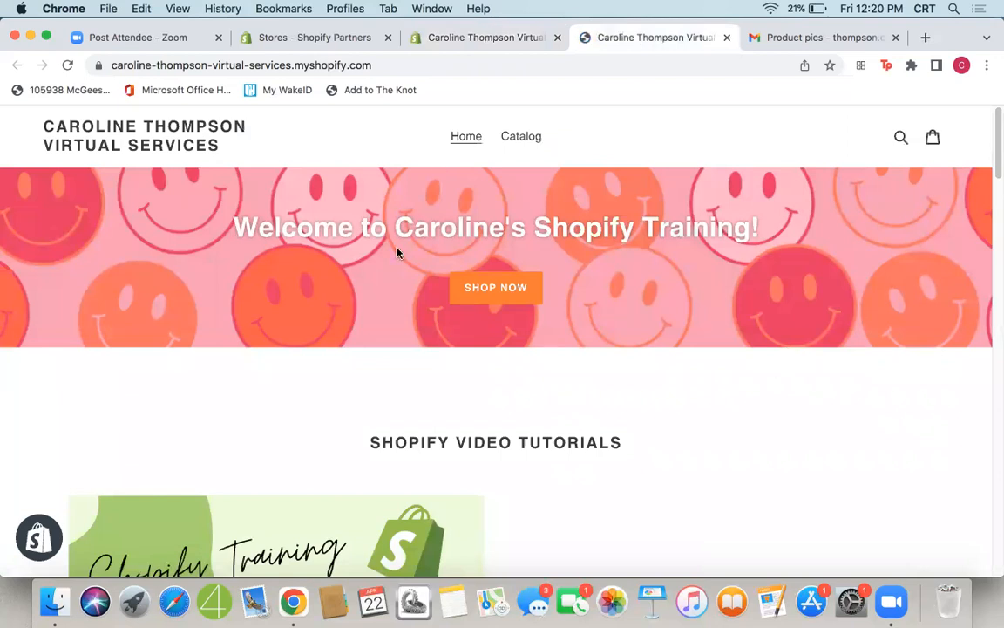
Review the Main menu's items in the admin, and reload the storefront home page to recheck its header links.
left_click(446, 37)
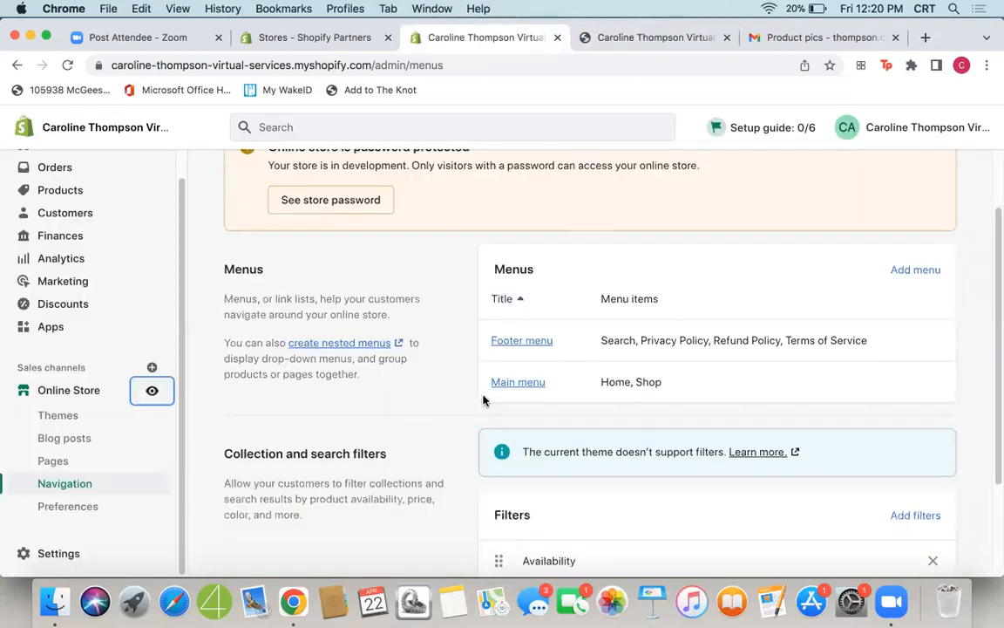
left_click(526, 384)
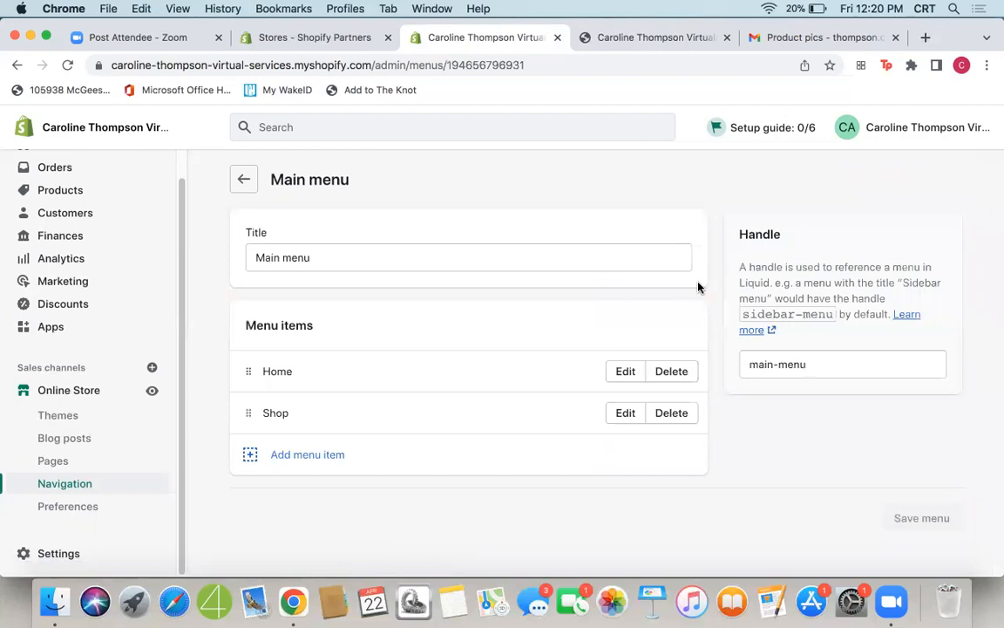
left_click(626, 38)
left_click(65, 67)
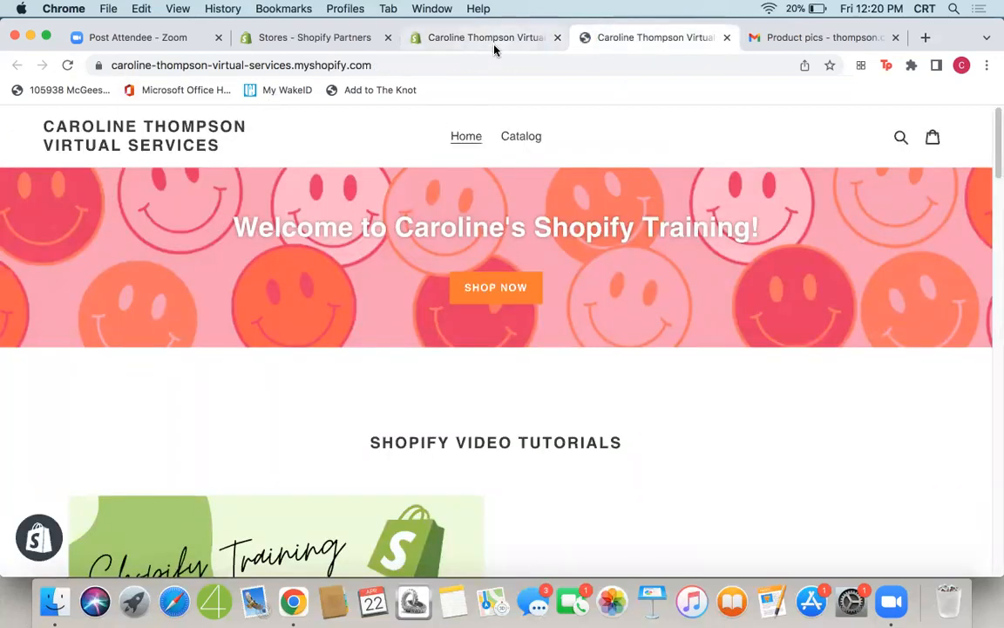
left_click(491, 40)
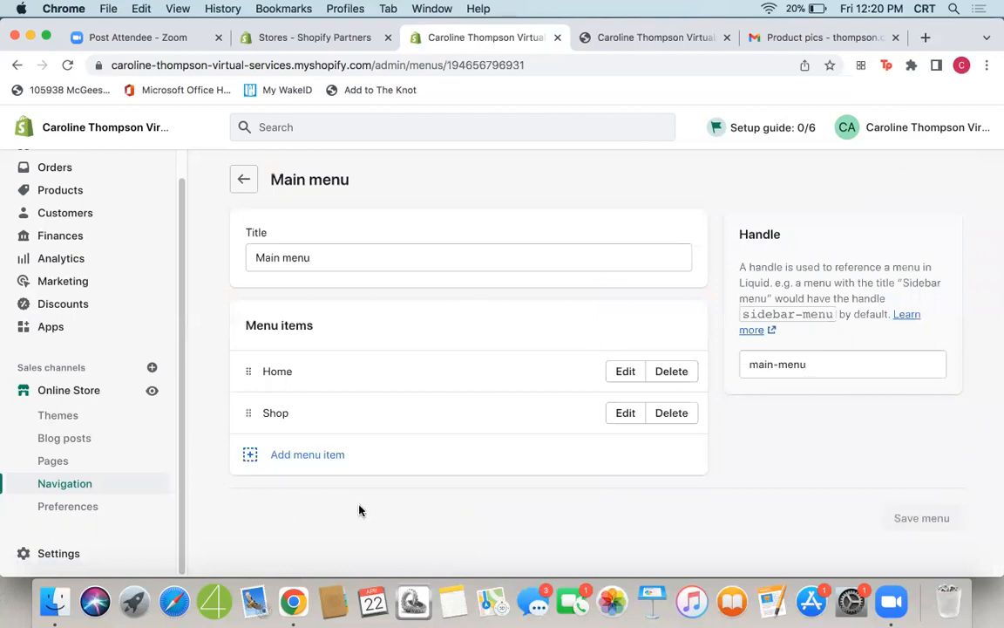
left_click(291, 458)
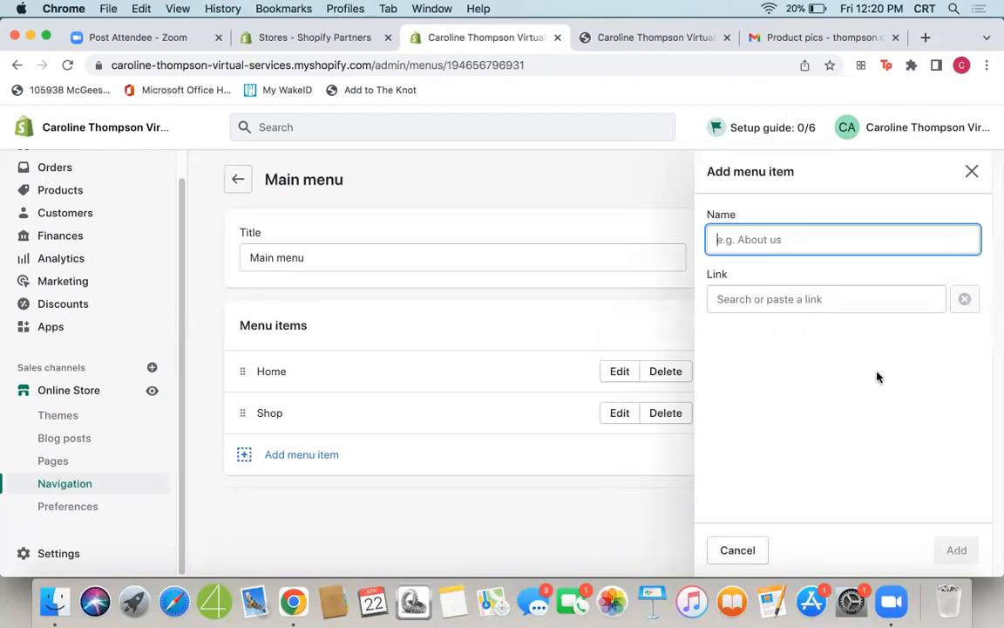
left_click(972, 173)
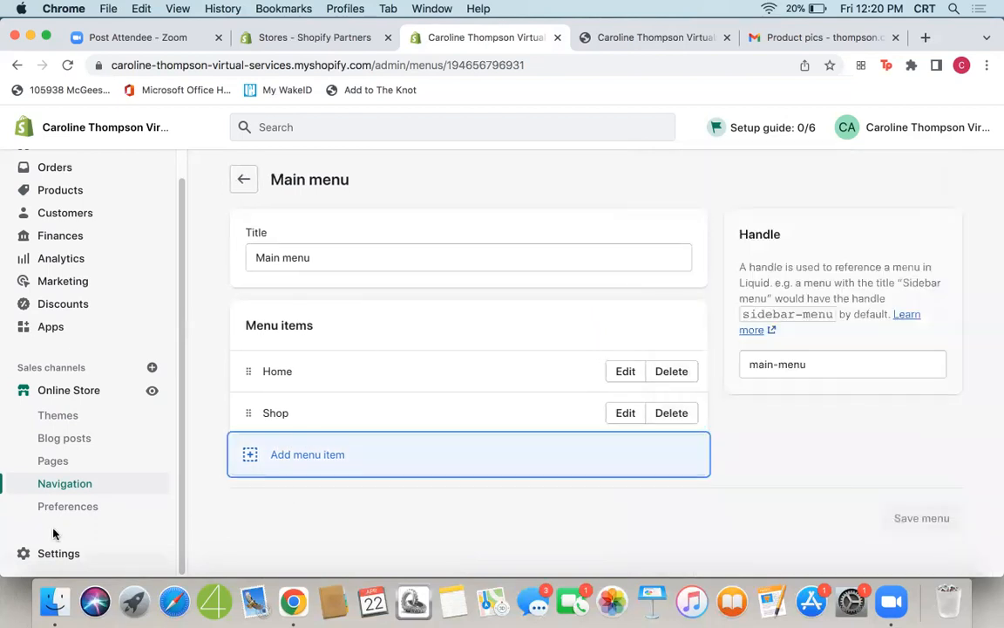
Start a new page for the online store and title it Contact Us.
left_click(54, 460)
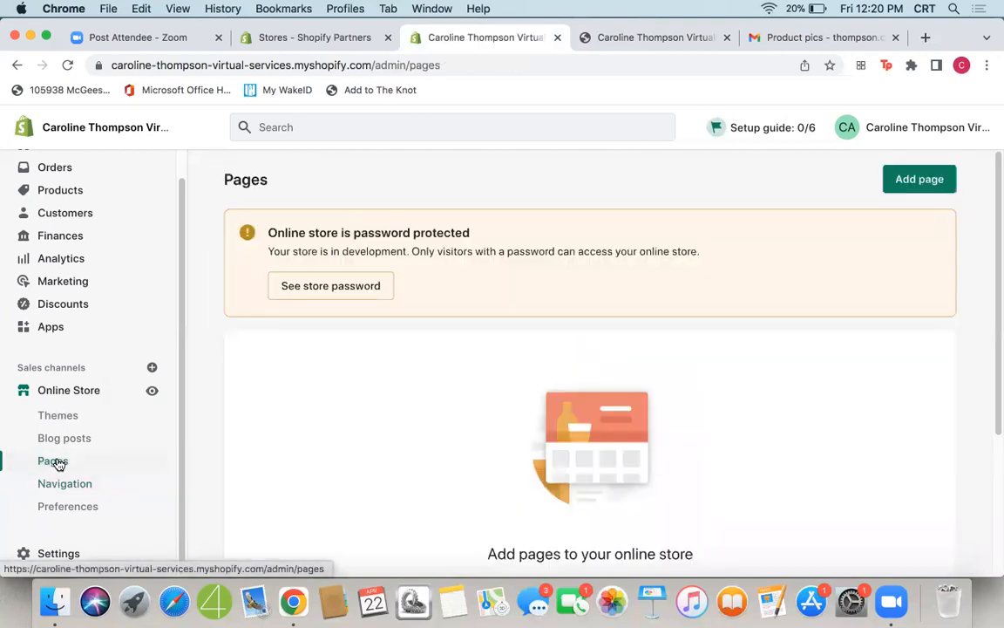
scroll(886, 341, "down", 3)
scroll(887, 341, "up", 3)
left_click(918, 178)
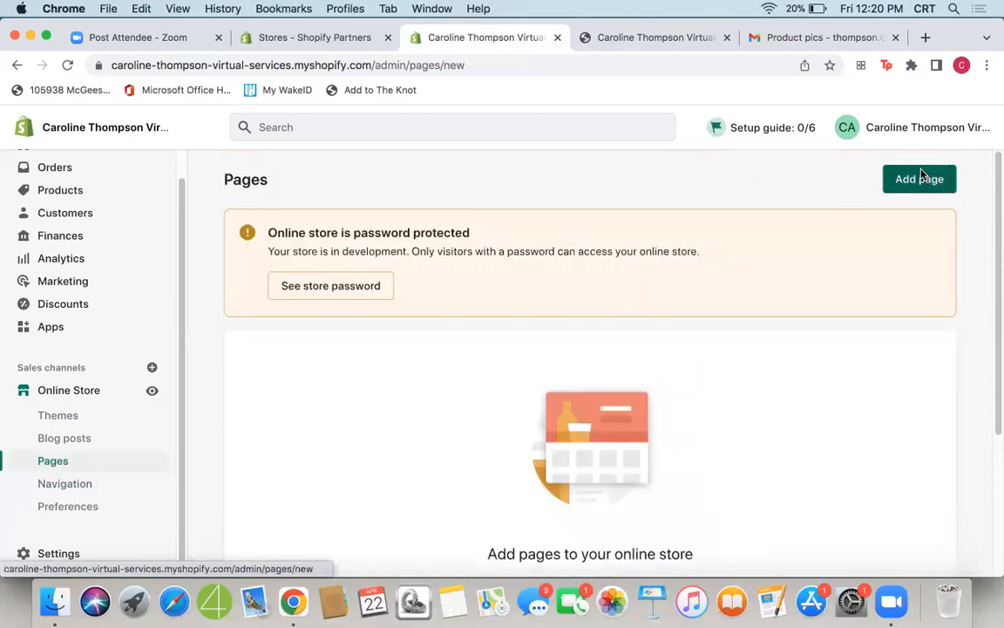
left_click(408, 266)
type("Contact Us")
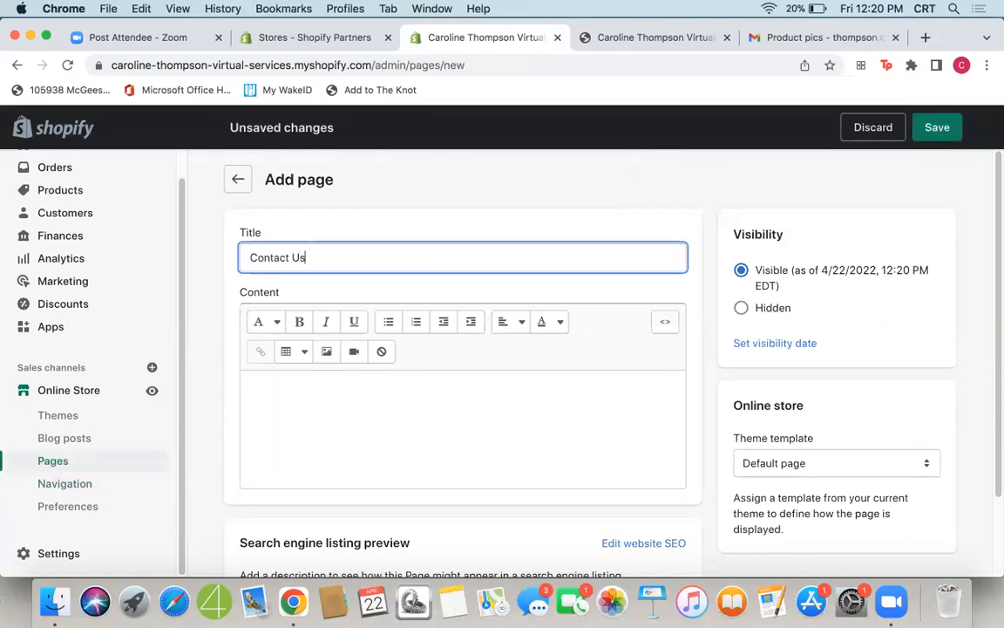
Assign the contact theme template to the Contact Us page, leave its content empty, and save the page.
left_click(508, 408)
scroll(501, 288, "down", 1)
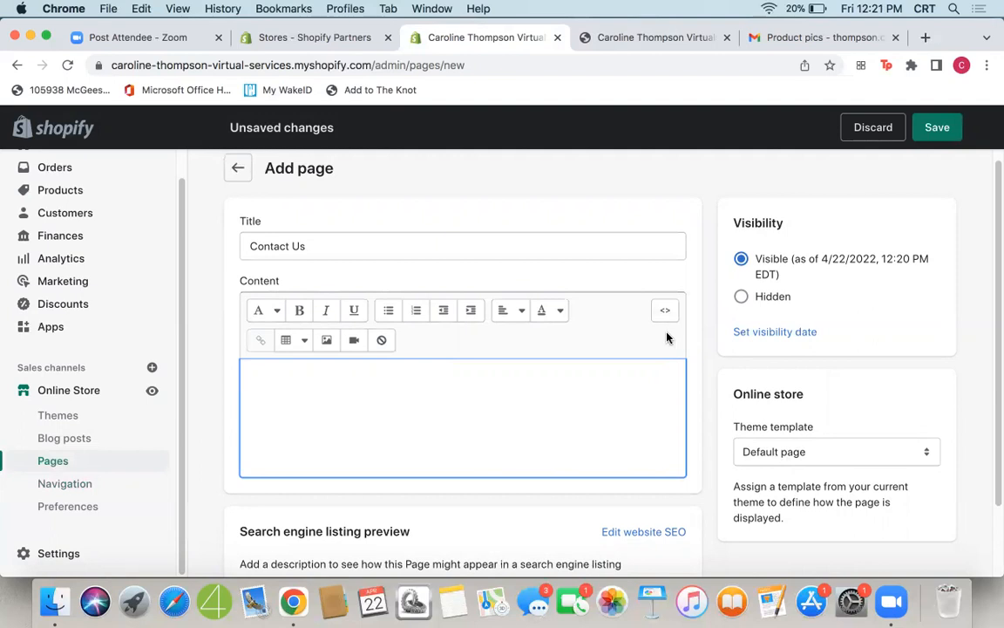
left_click(811, 451)
left_click(820, 469)
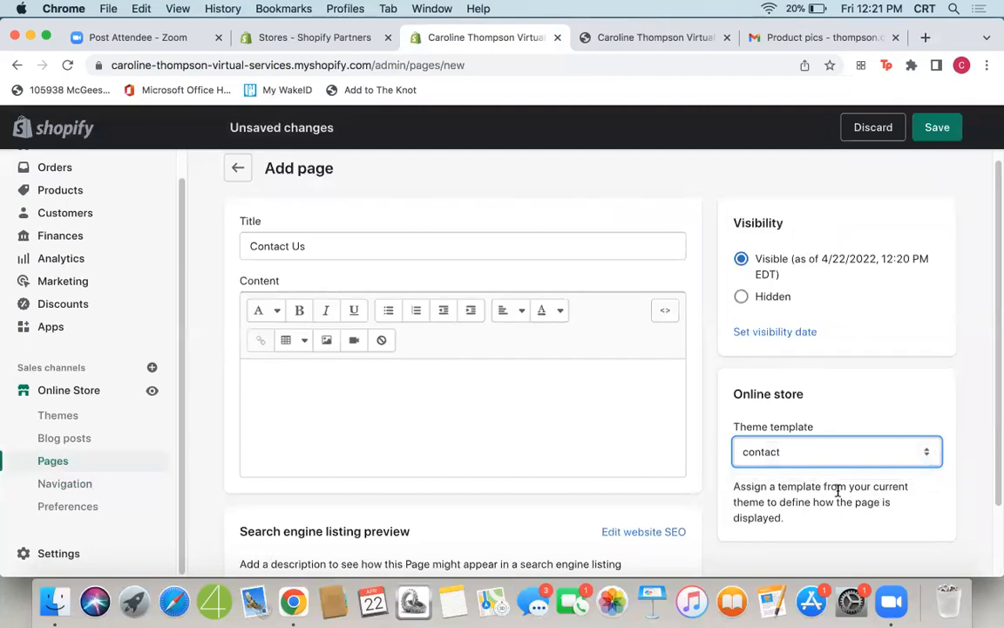
scroll(838, 491, "down", 2)
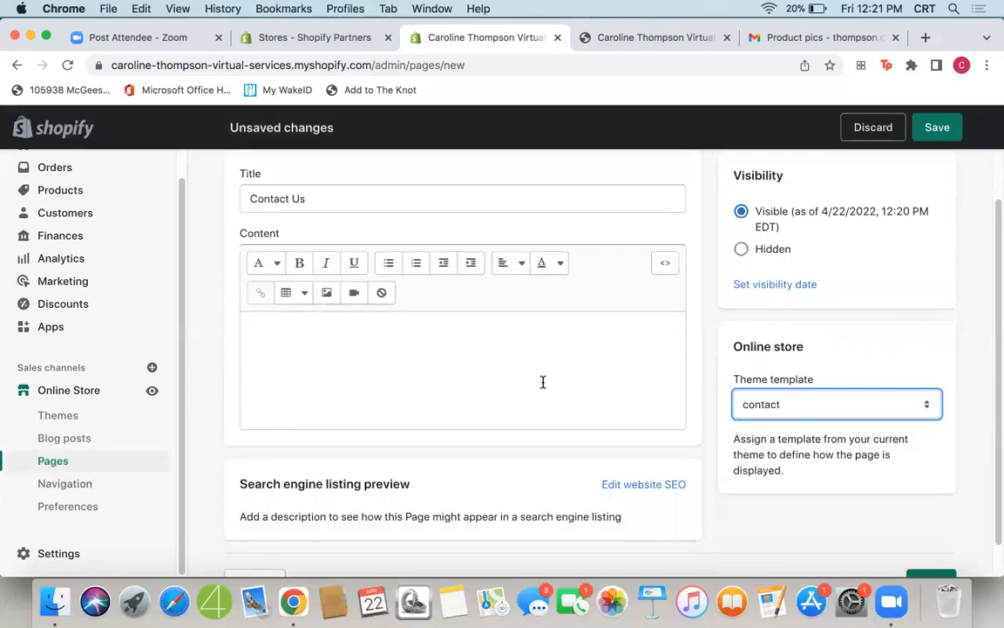
scroll(543, 382, "up", 2)
left_click(939, 128)
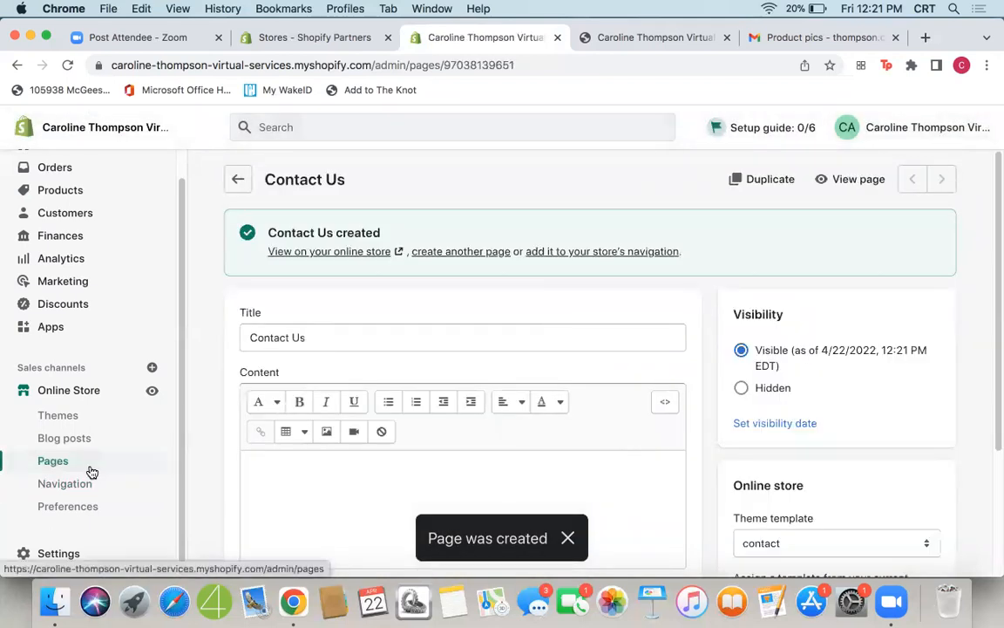
Check the admin's page list for Contact Us, and reload the storefront home page to check its header links.
left_click(64, 486)
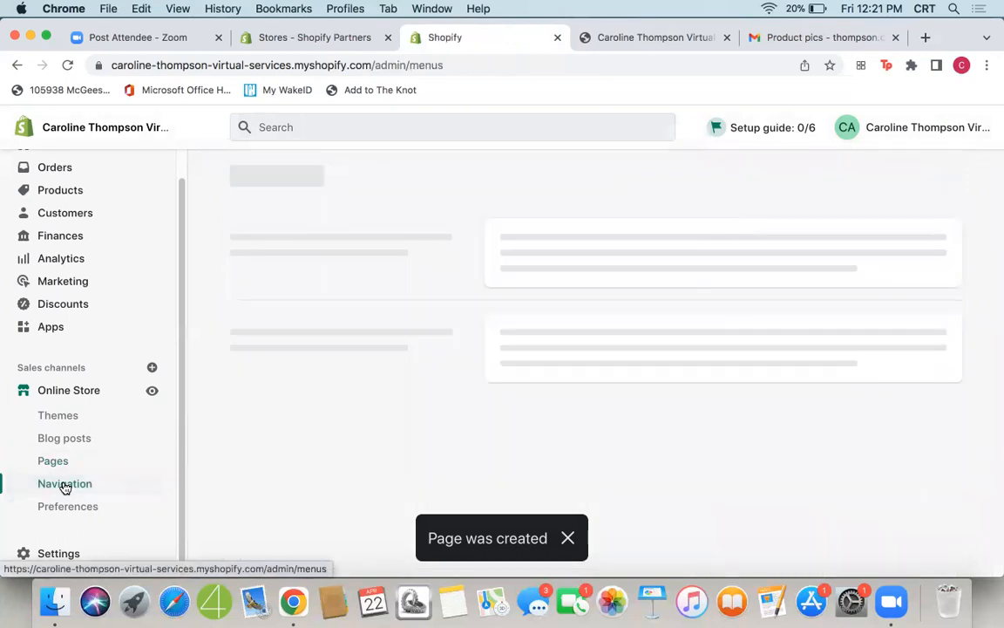
left_click(54, 464)
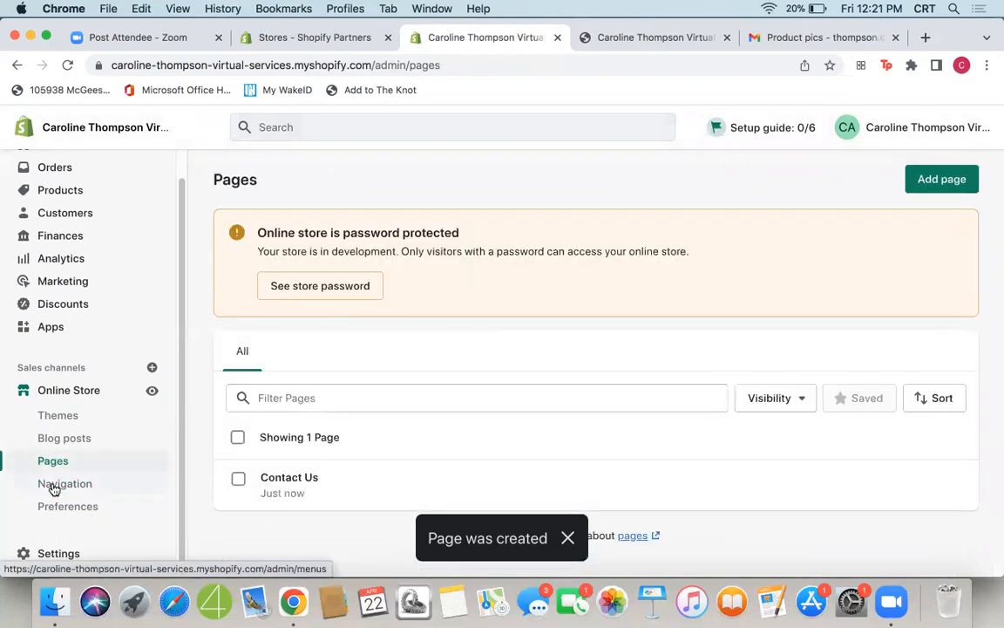
left_click(597, 40)
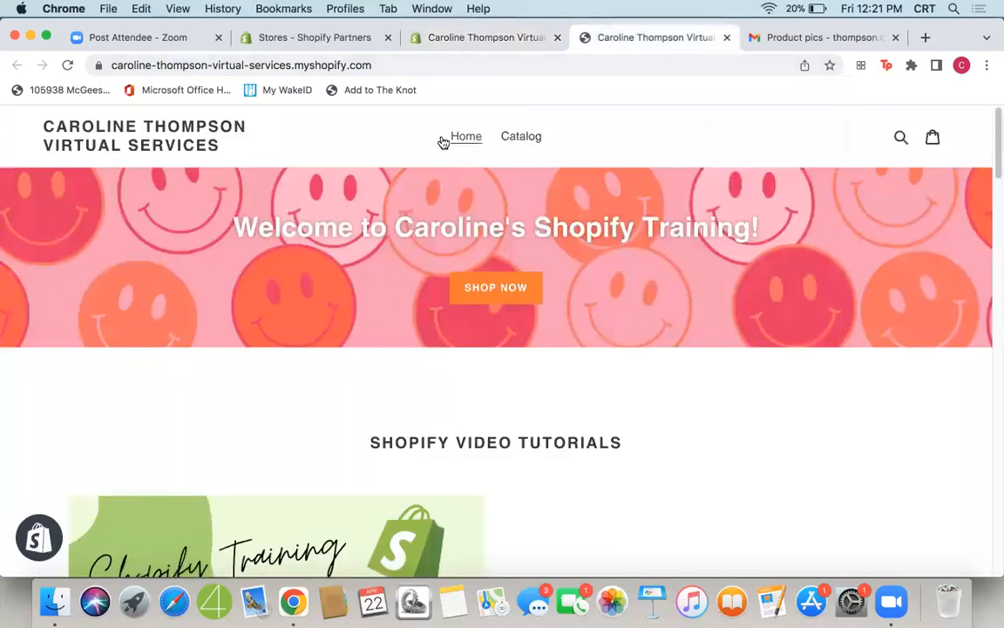
left_click(68, 69)
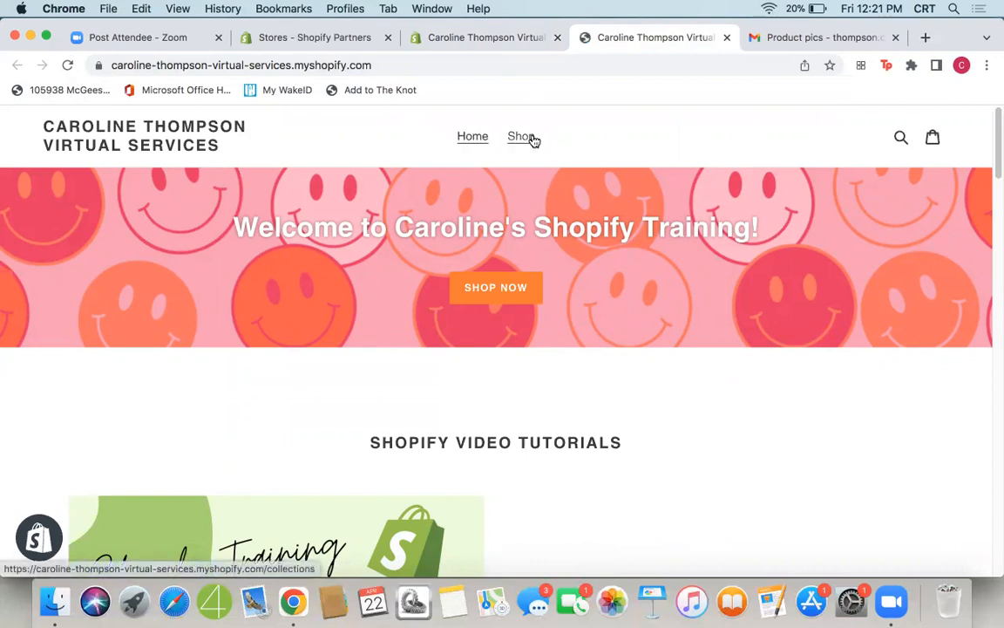
Add a Contact Us item linked to the Contact Us page to the store's Main menu, and save the menu.
left_click(515, 38)
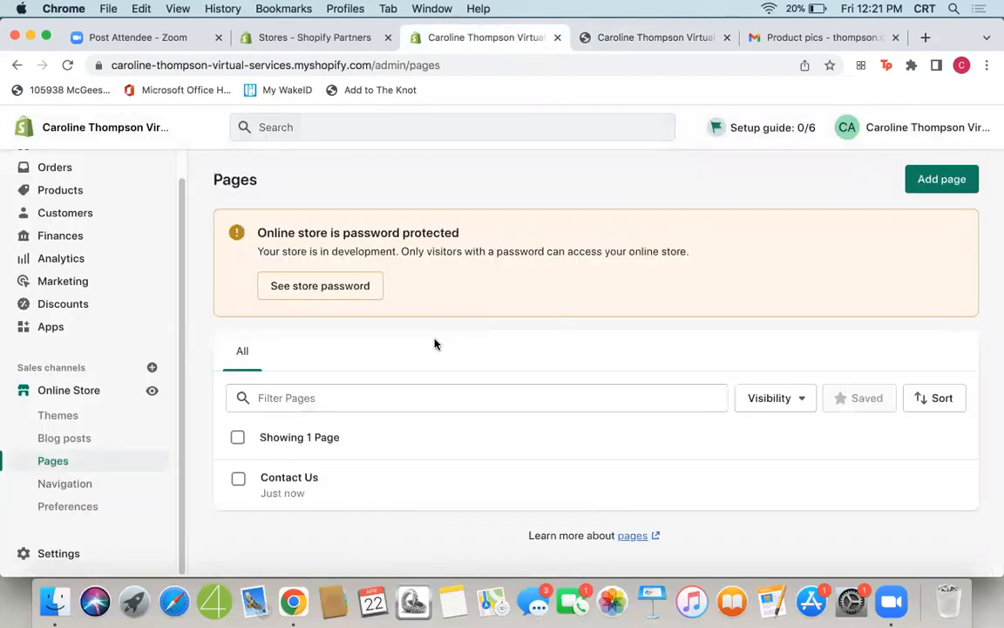
left_click(77, 484)
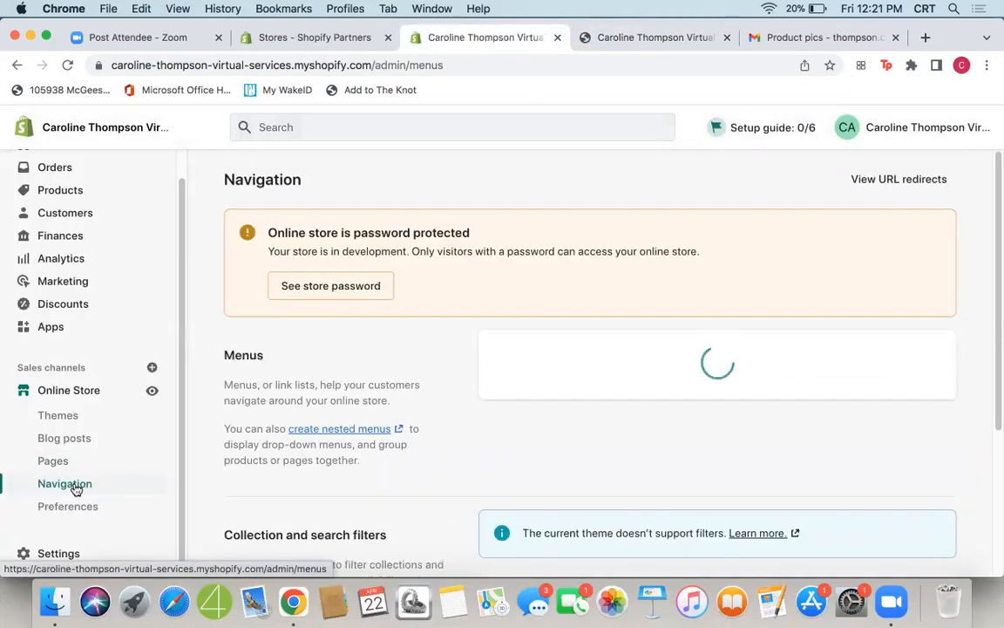
scroll(488, 362, "down", 2)
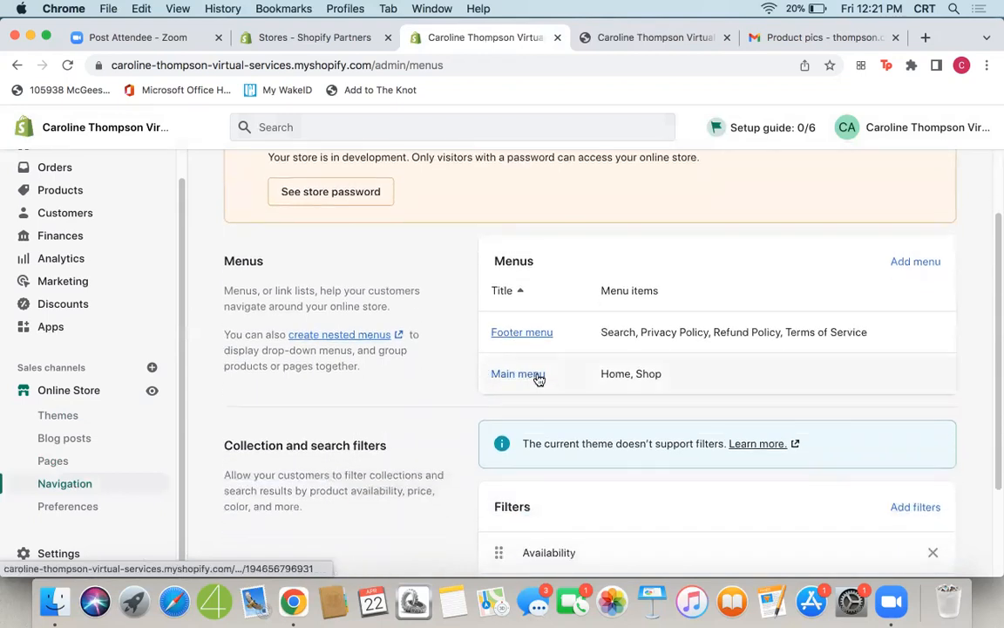
left_click(537, 379)
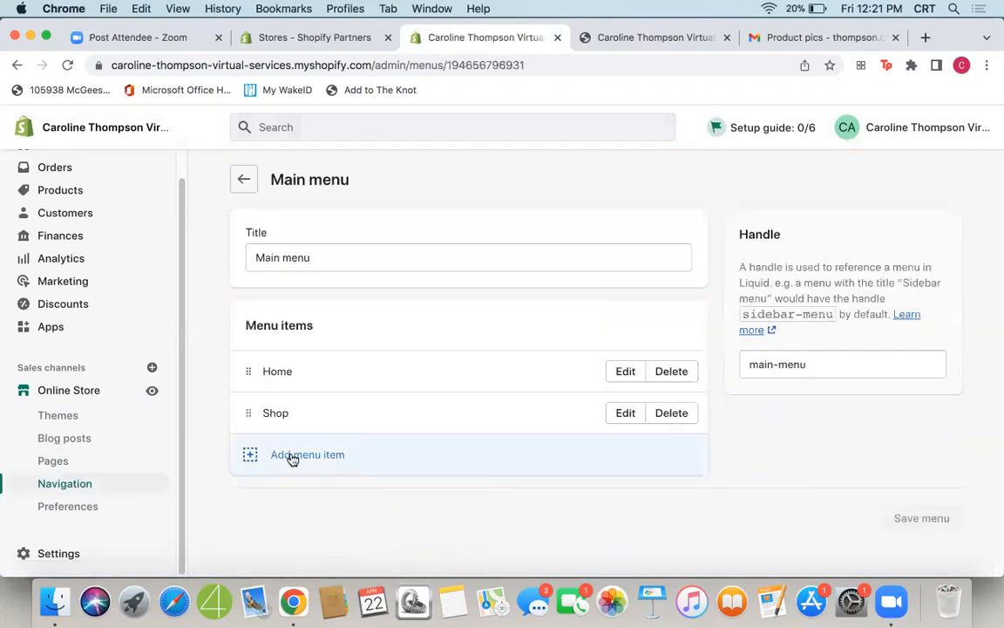
left_click(291, 455)
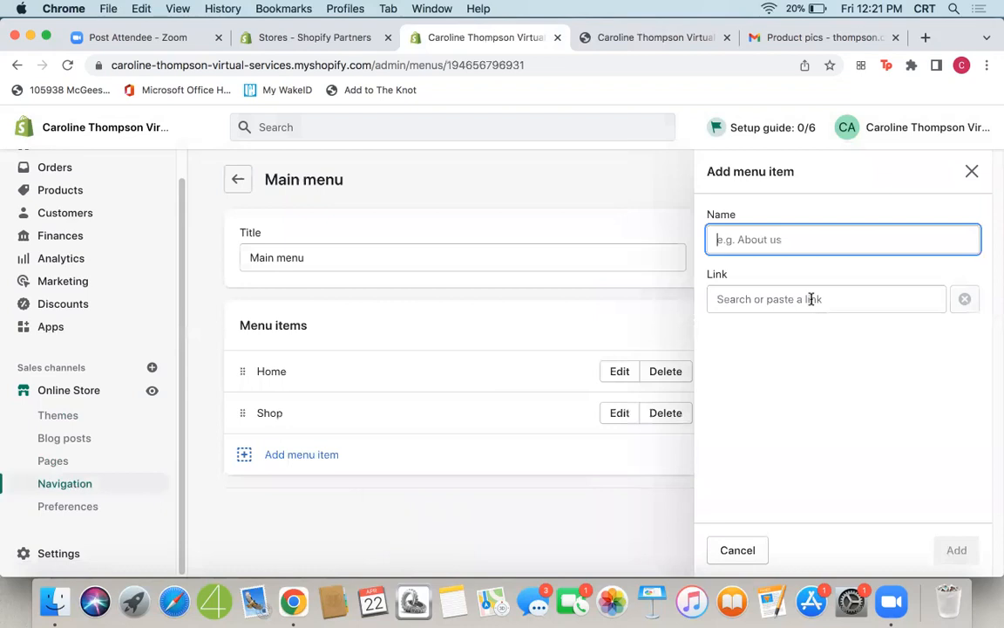
type("Contact Us")
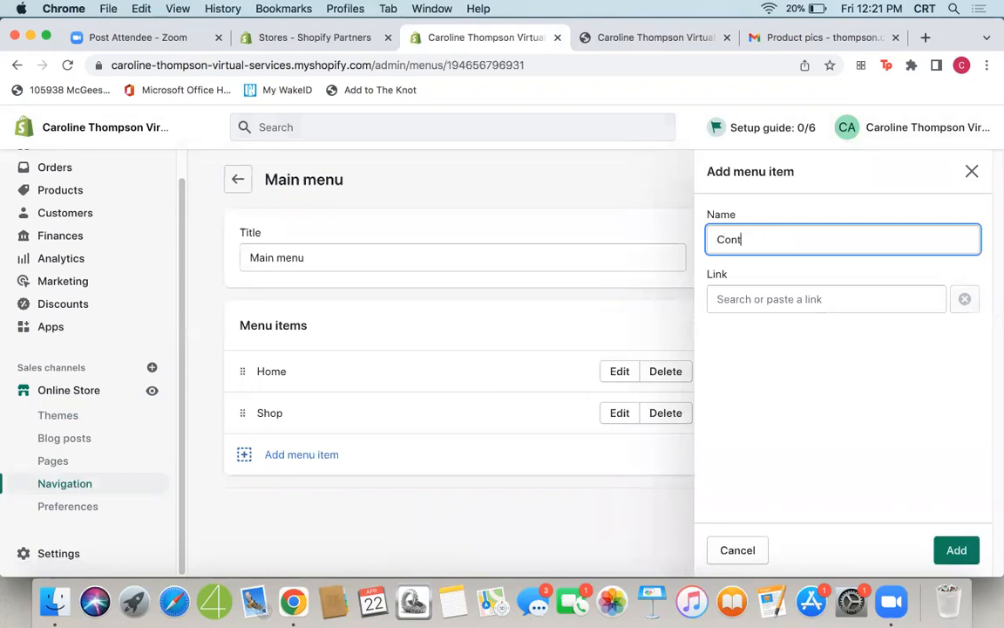
left_click(823, 300)
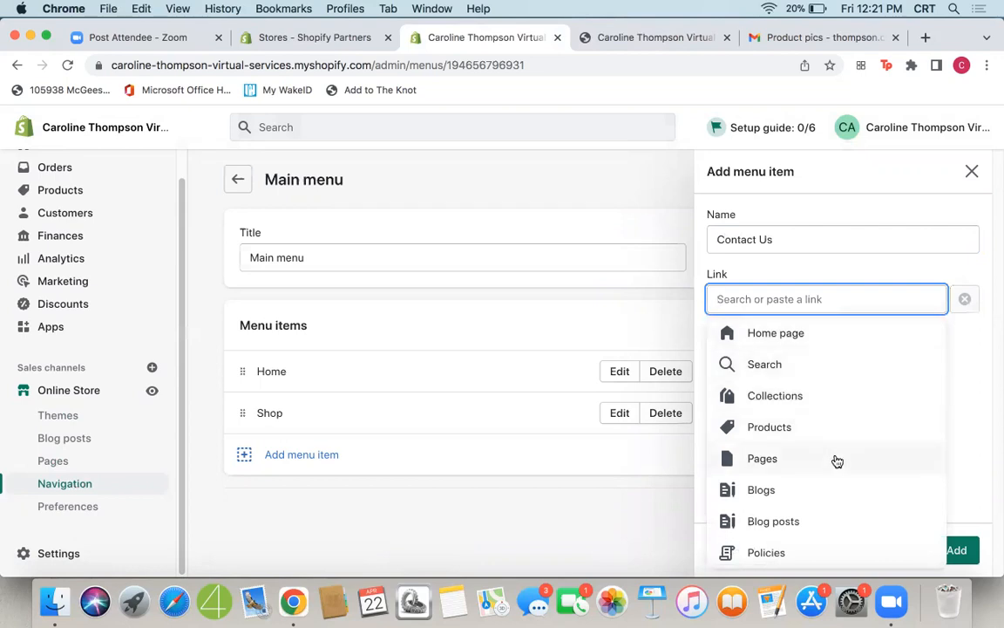
left_click(835, 460)
left_click(753, 364)
left_click(959, 474)
left_click(956, 550)
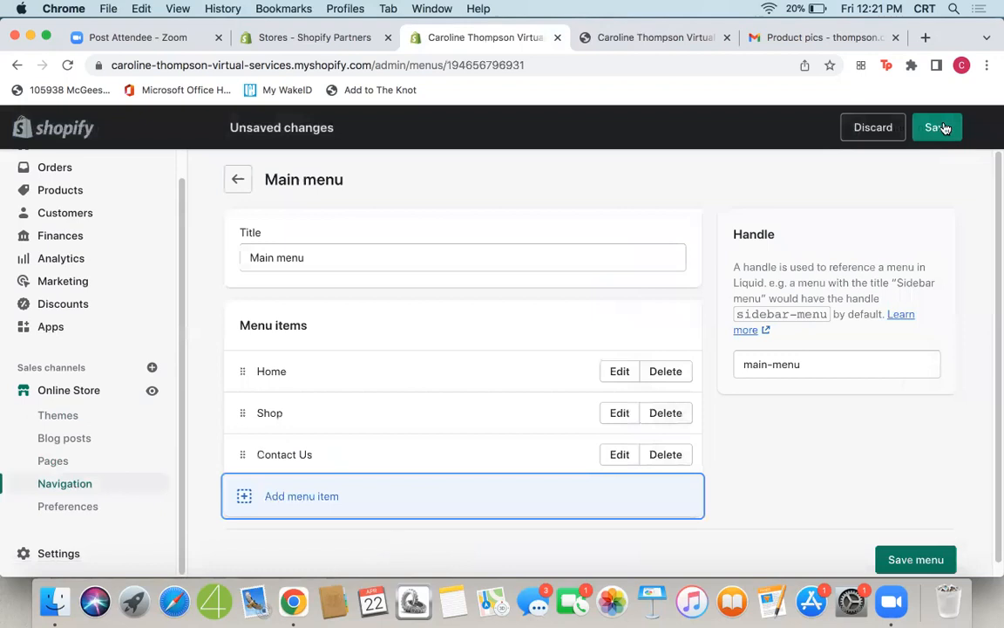
left_click(941, 127)
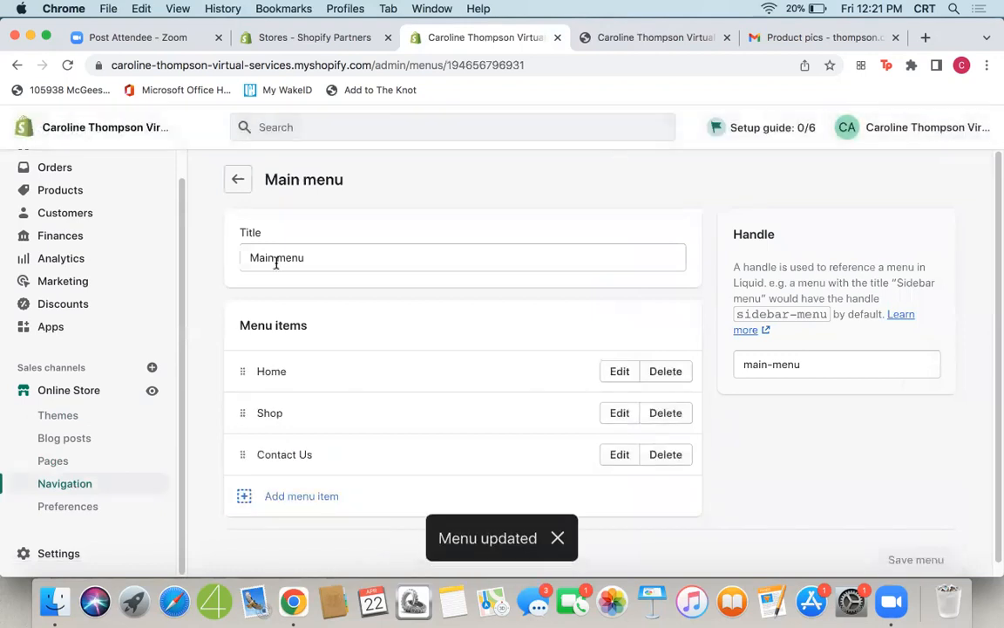
Reload the storefront, open Contact Us from the header, and examine the contact form down to the footer.
left_click(668, 42)
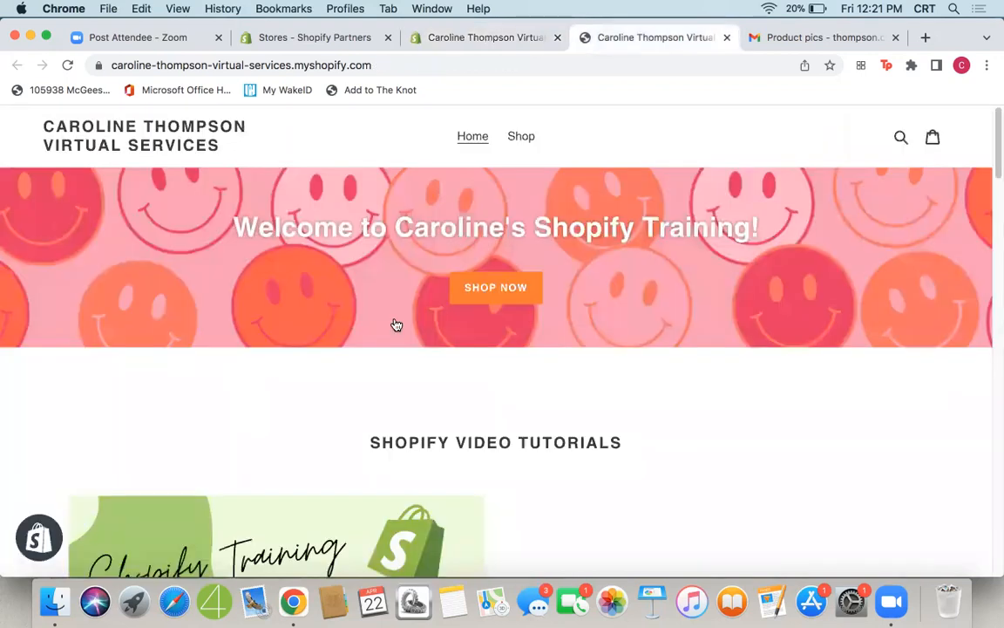
left_click(68, 66)
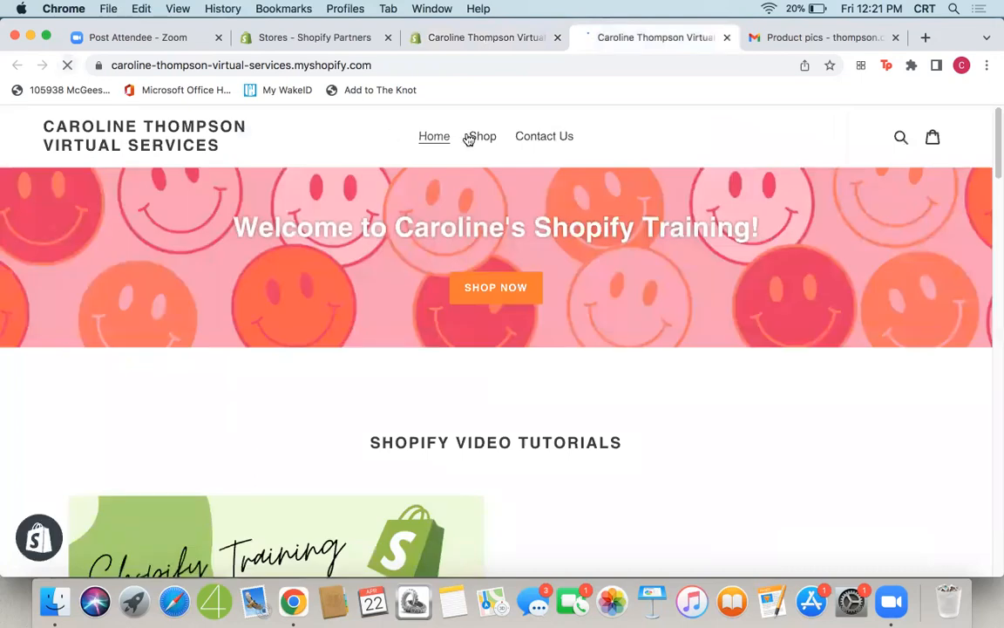
left_click(548, 136)
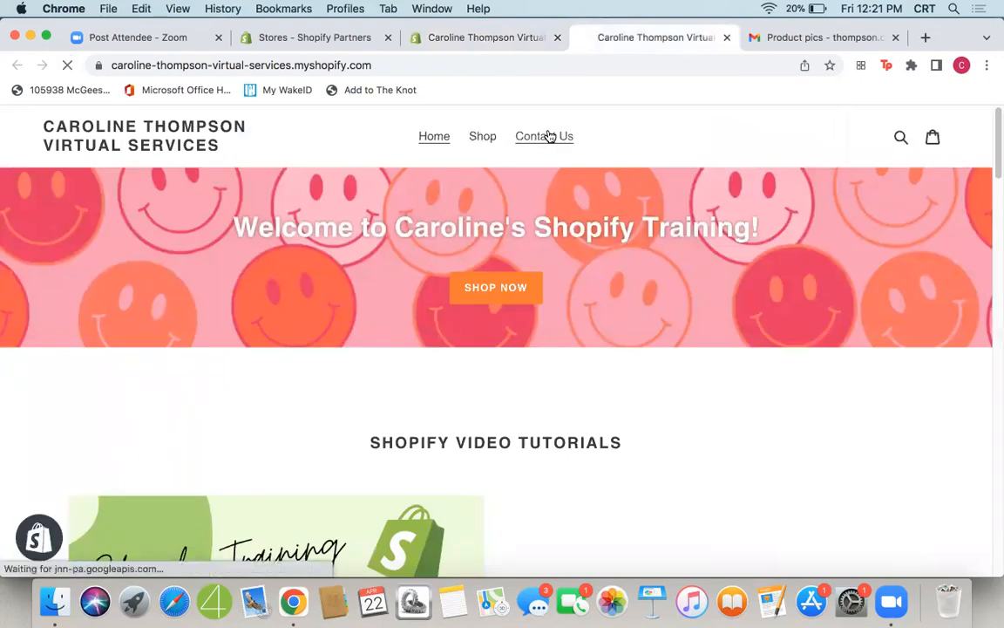
scroll(925, 292, "down", 3)
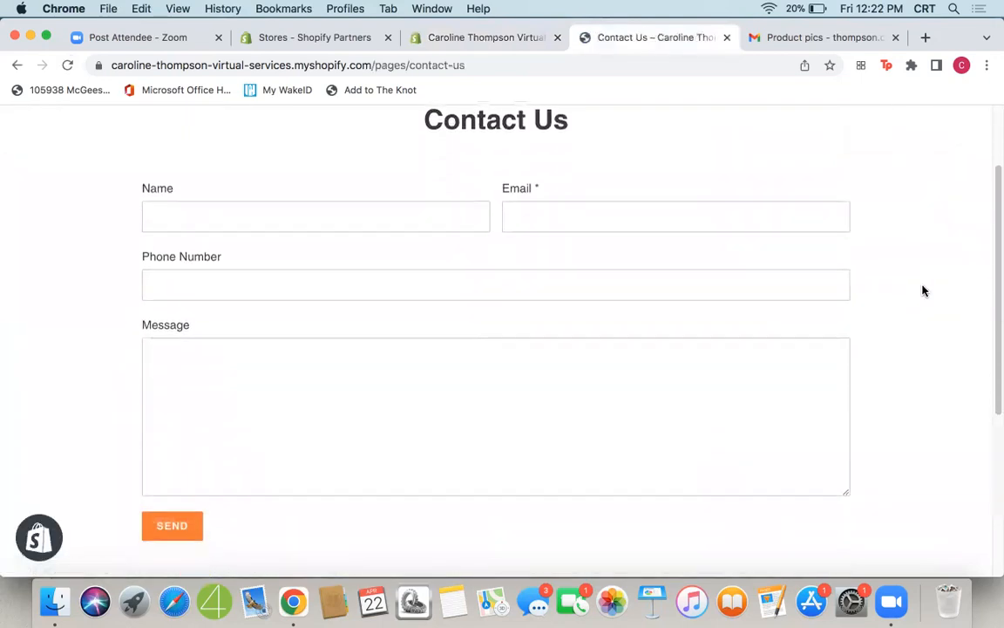
scroll(924, 291, "up", 5)
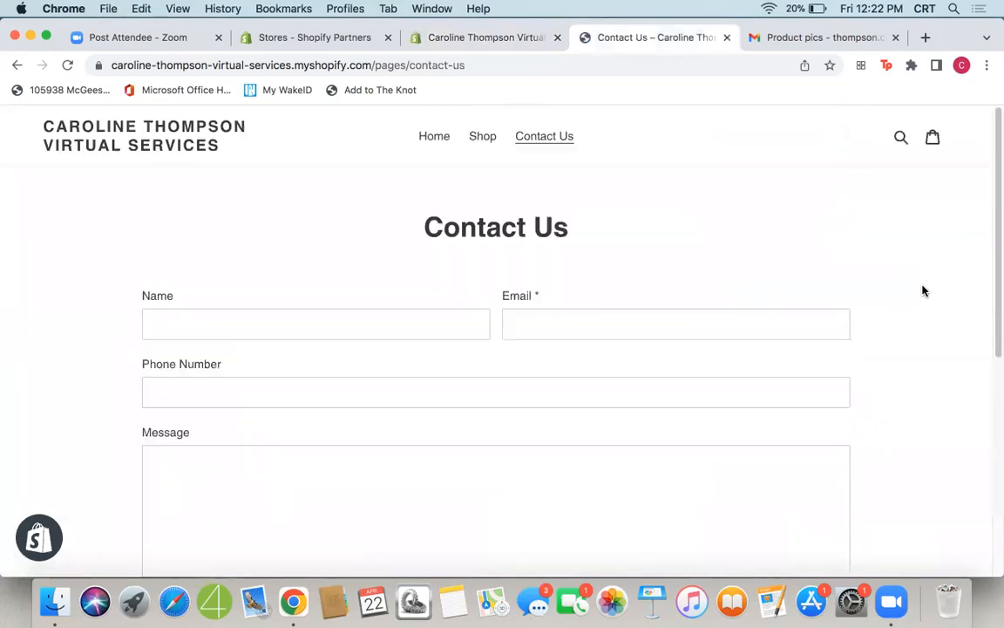
scroll(925, 291, "down", 6)
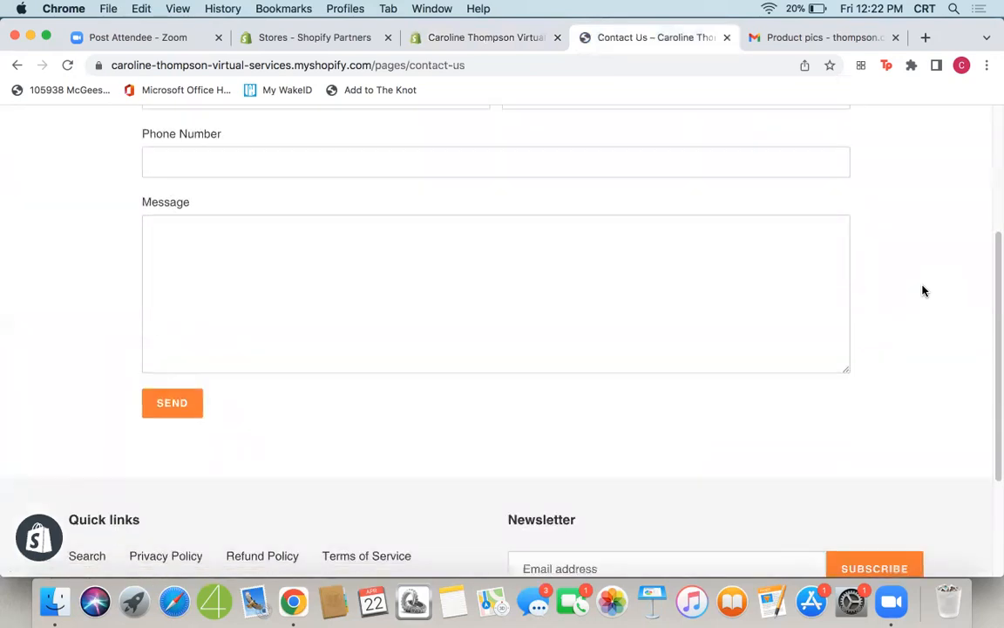
left_click(273, 275)
scroll(272, 277, "up", 6)
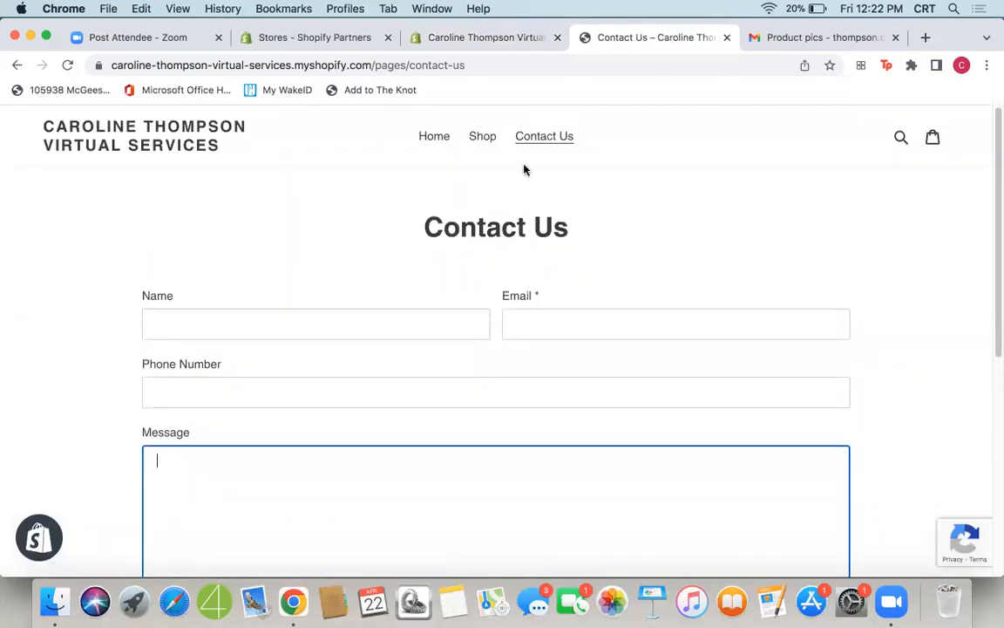
Reopen the Contact Us page in the admin and look at its empty content area.
left_click(492, 37)
left_click(56, 460)
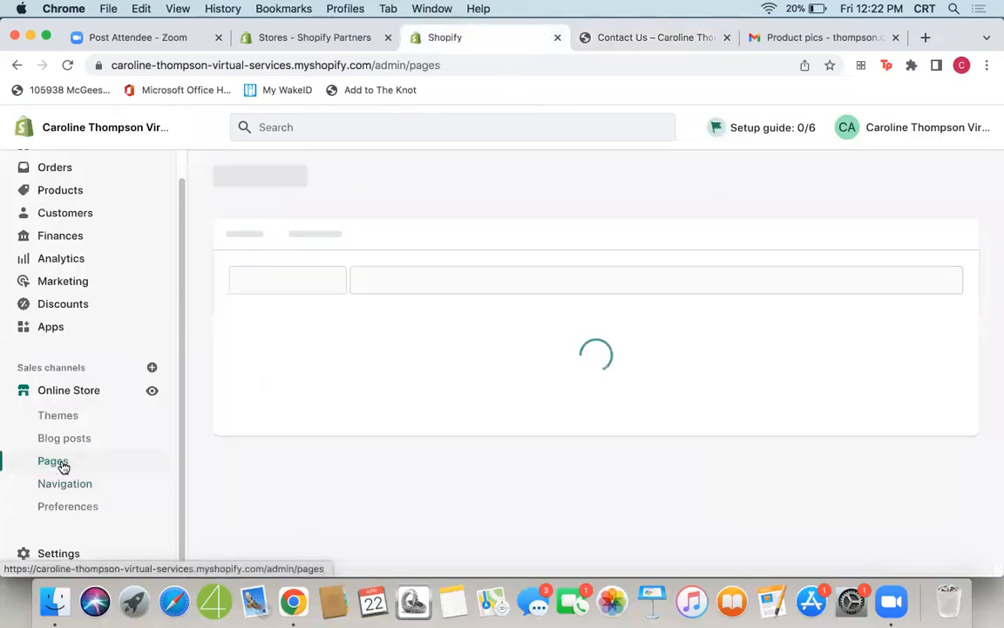
left_click(330, 487)
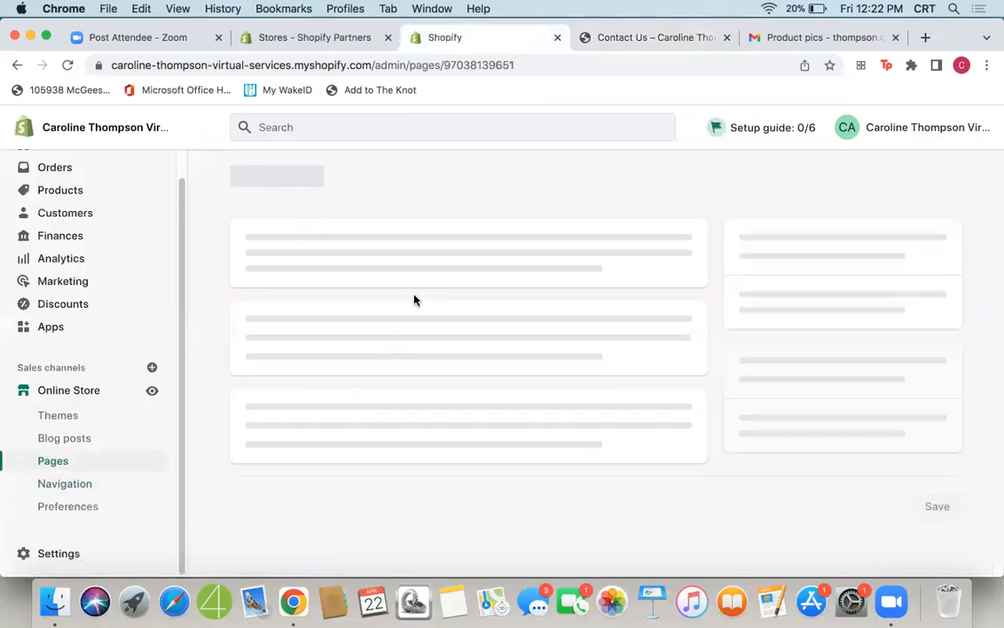
left_click(344, 397)
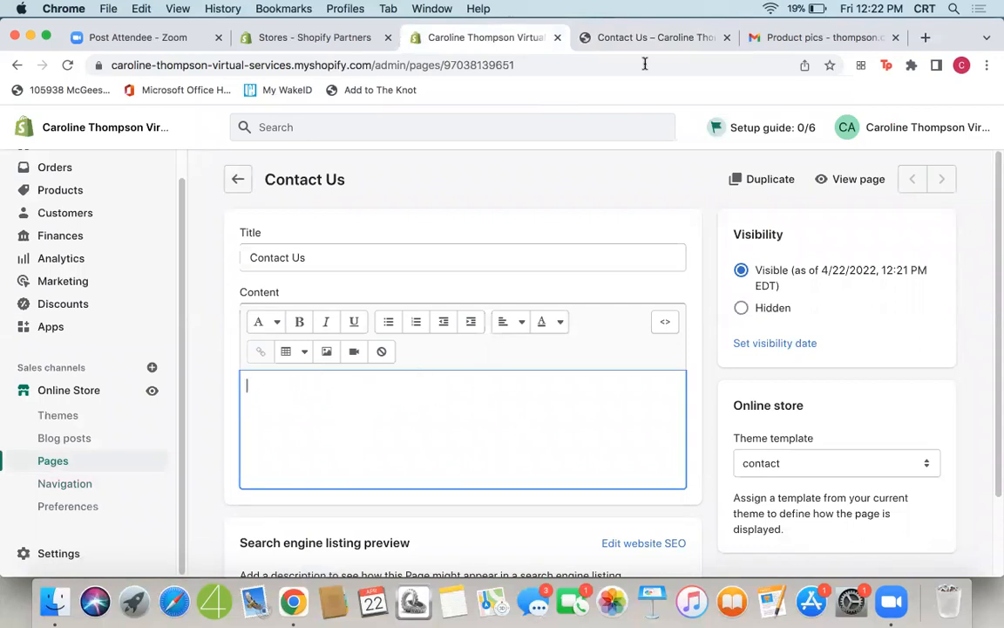
Return to the storefront, view the collections through the Shop link, and look through the Candles collection.
left_click(658, 37)
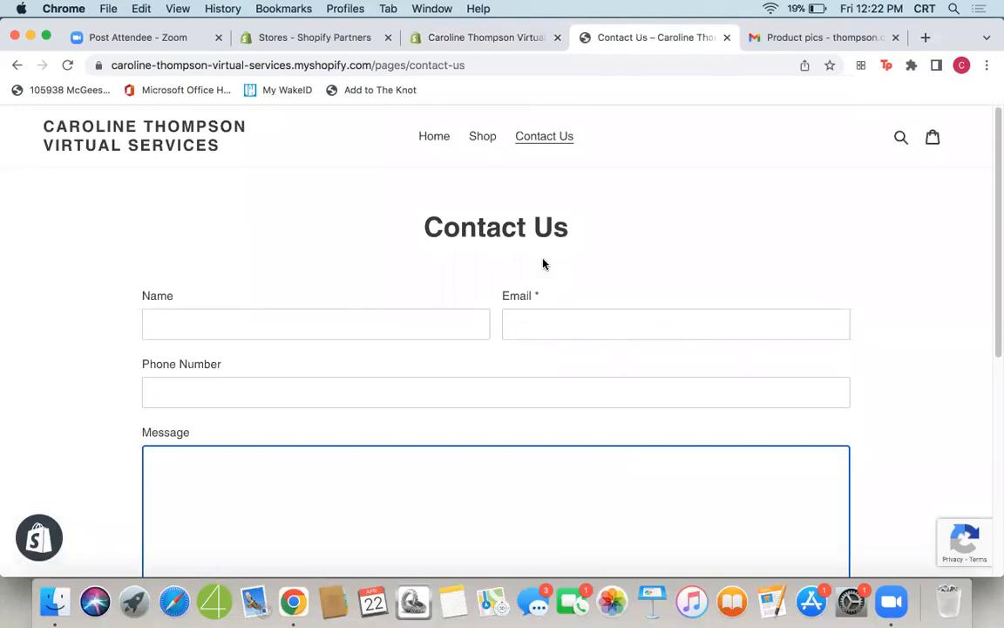
left_click(491, 140)
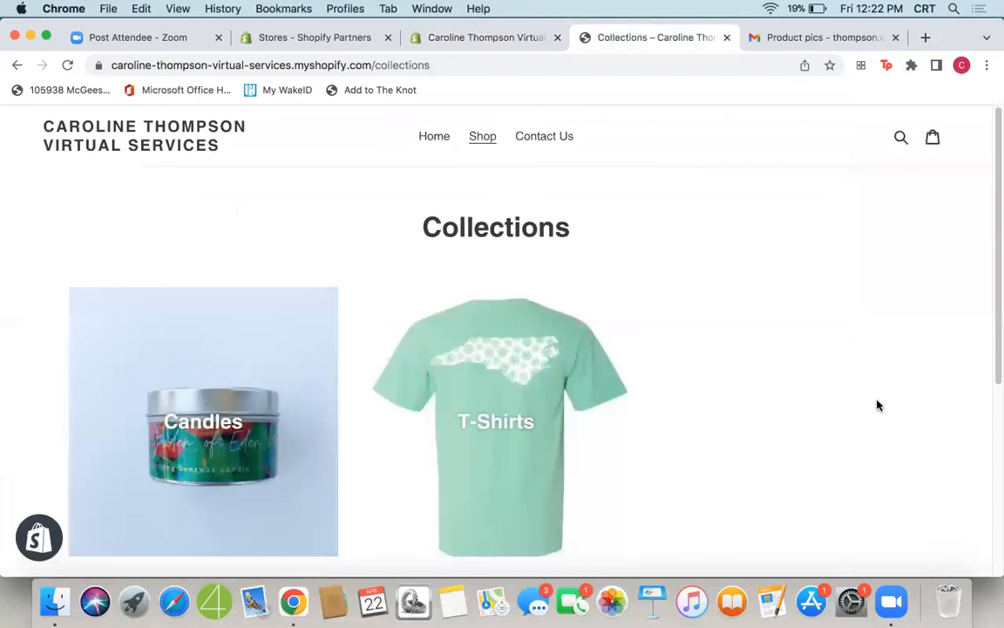
scroll(876, 406, "down", 3)
scroll(870, 388, "up", 1)
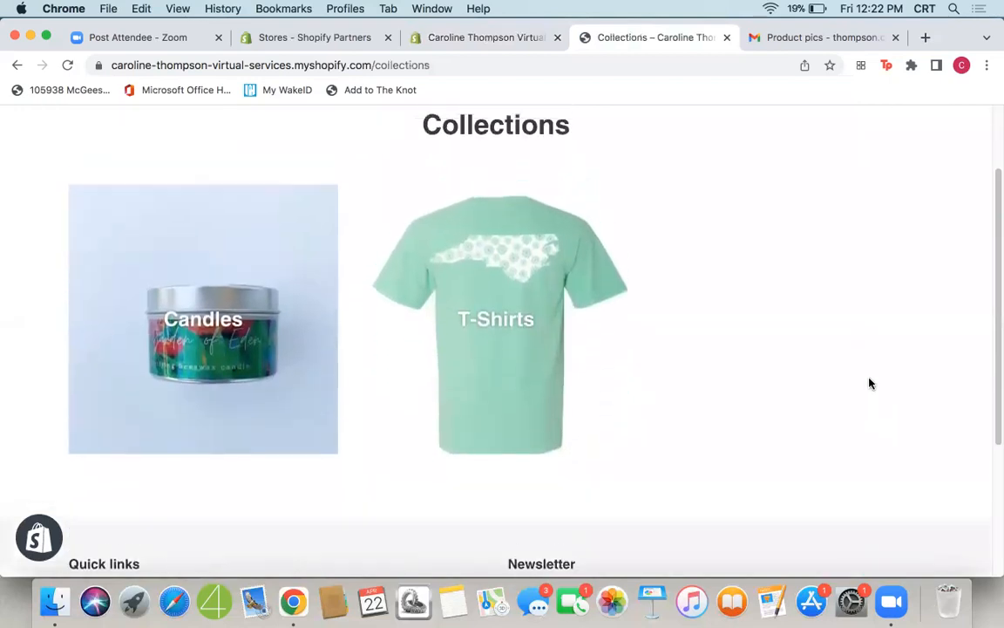
left_click(242, 298)
scroll(778, 294, "down", 3)
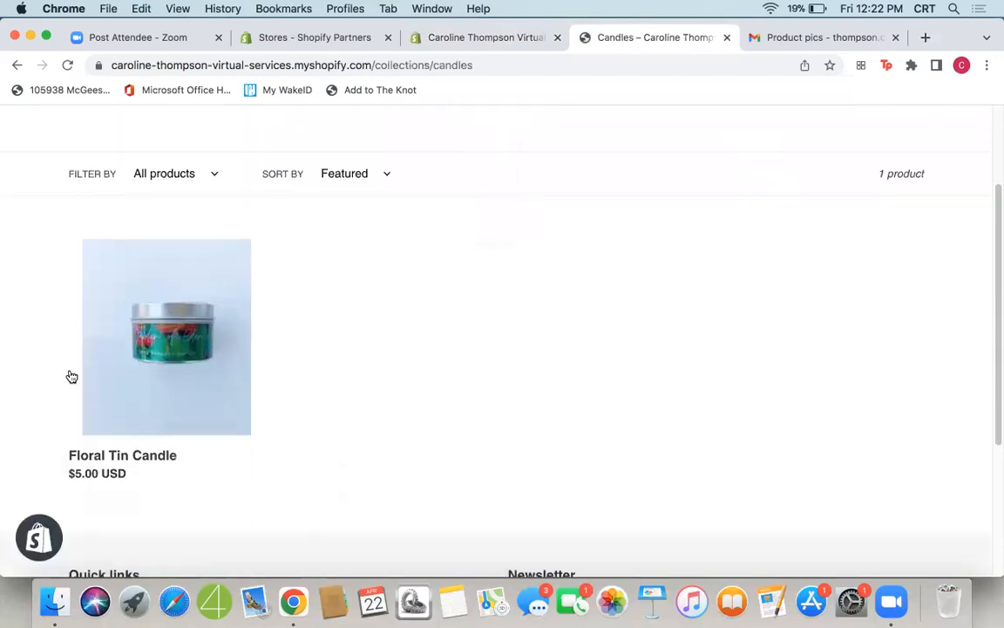
Examine the Floral Tin Candle product page and go back to the Shop collections overview.
left_click(198, 334)
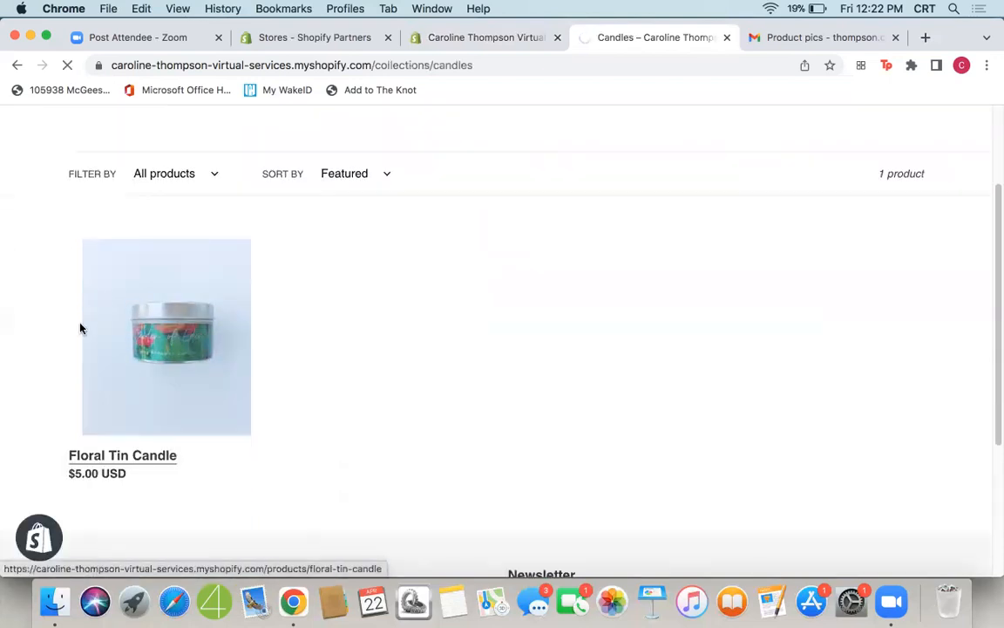
scroll(29, 311, "down", 3)
scroll(28, 310, "up", 1)
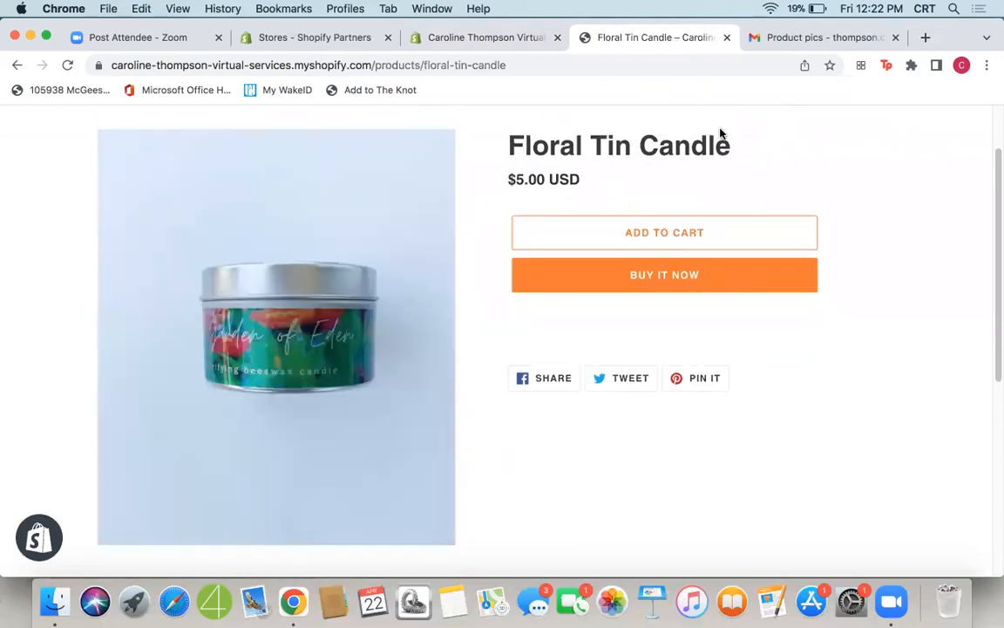
scroll(681, 280, "up", 1)
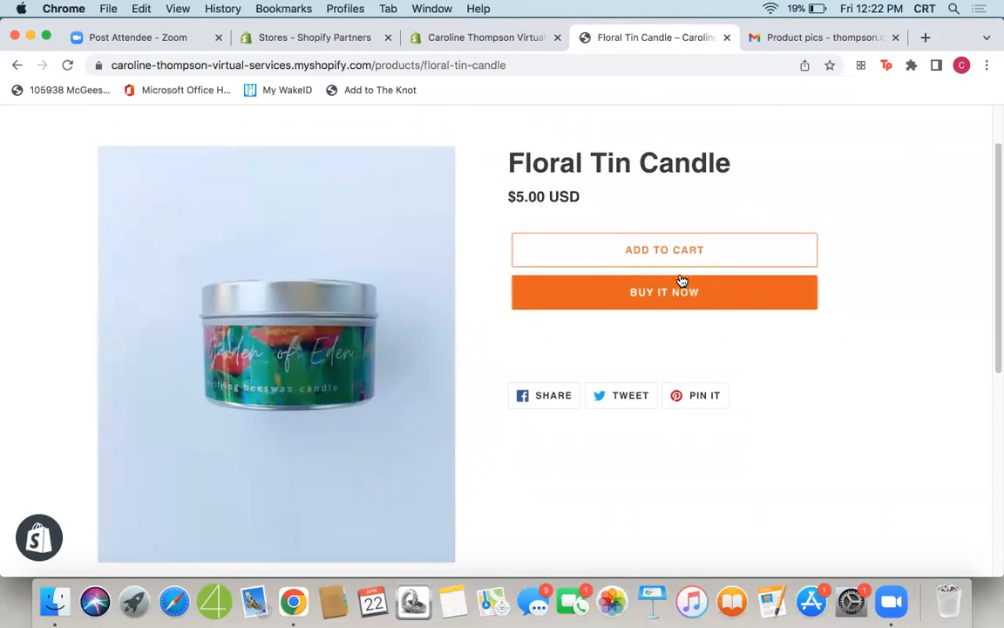
scroll(610, 235, "up", 2)
left_click(482, 137)
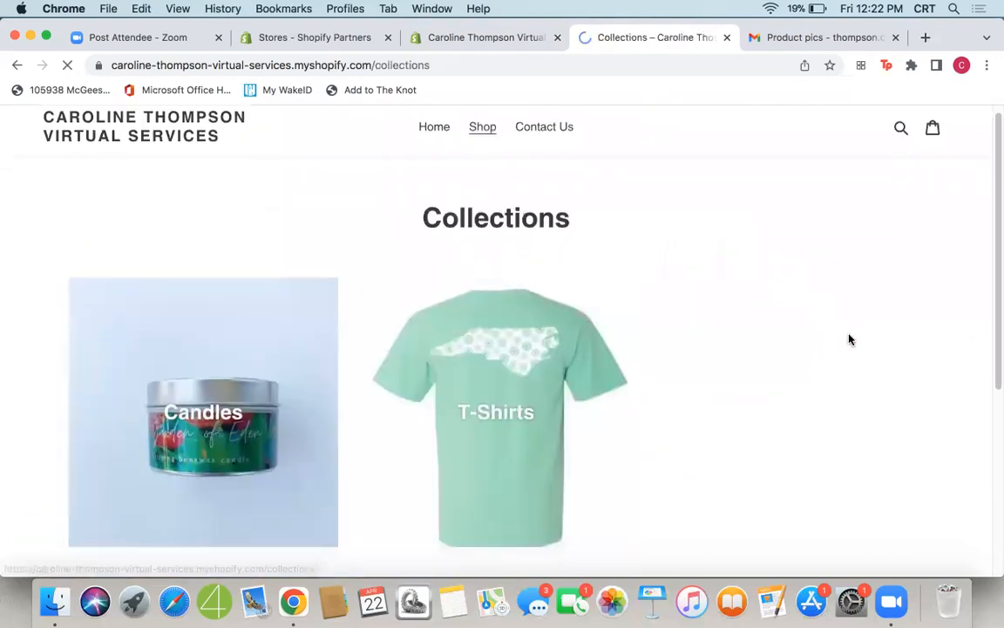
View the T-Shirts collection and open the North Carolina Sunflower T-Shirt product page from it.
scroll(476, 410, "down", 1)
left_click(493, 409)
scroll(628, 341, "down", 2)
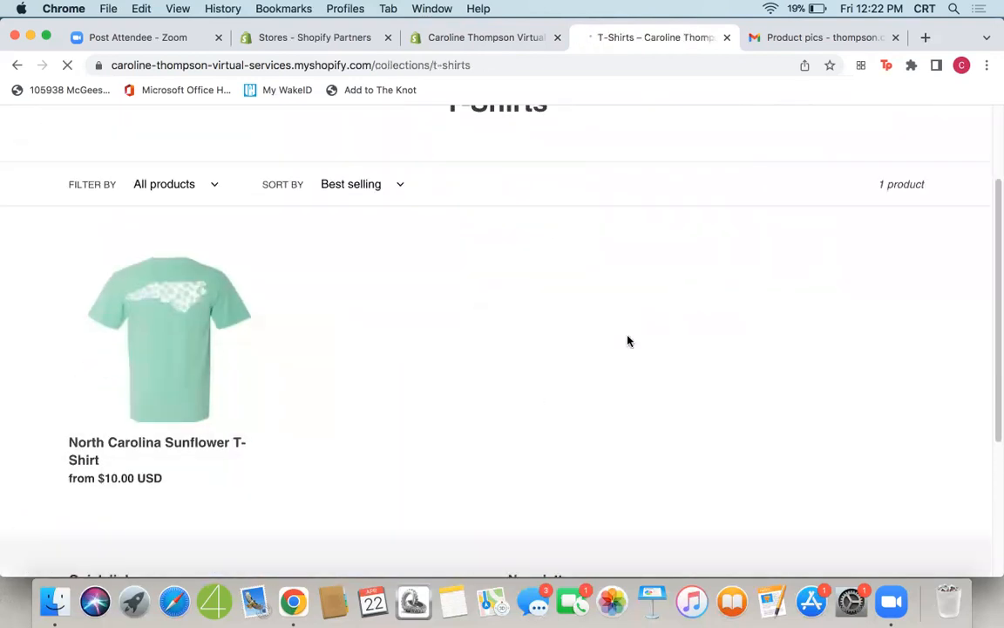
left_click(137, 329)
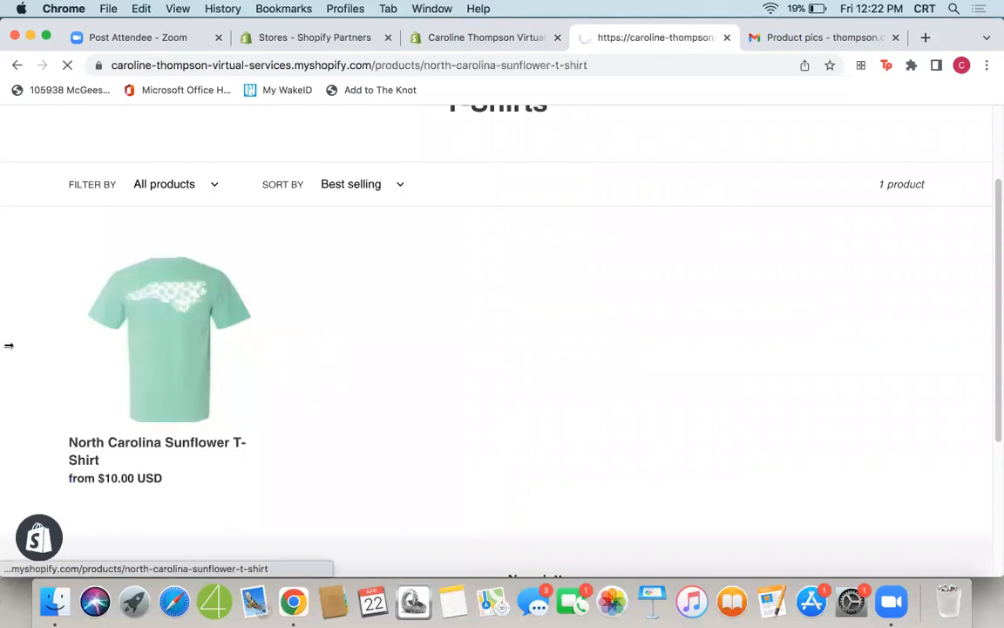
scroll(852, 240, "down", 2)
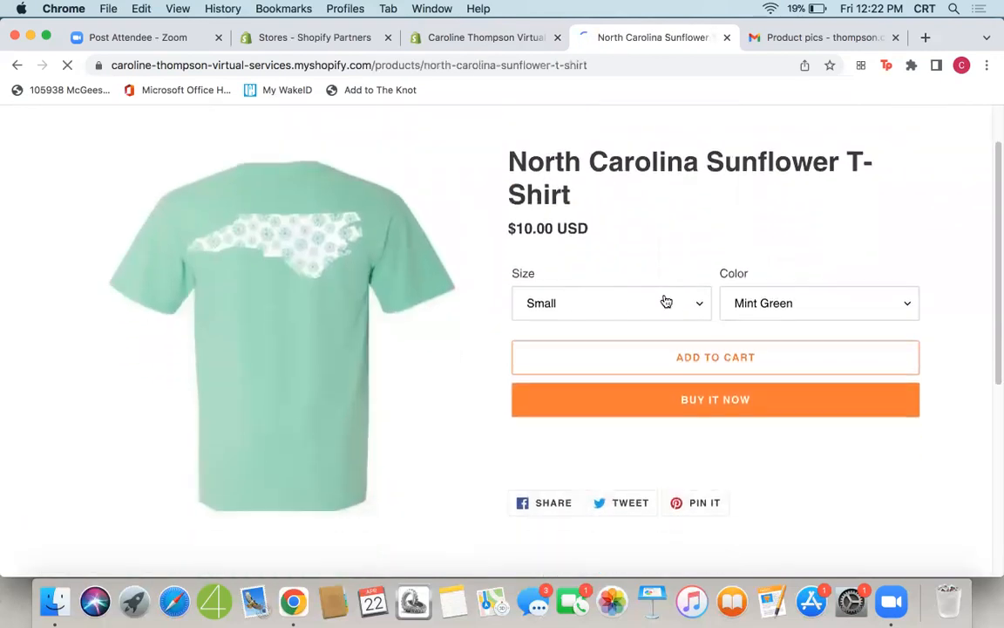
Check the size and color options of the North Carolina Sunflower T-Shirt, and go back to the storefront's home page.
left_click(666, 305)
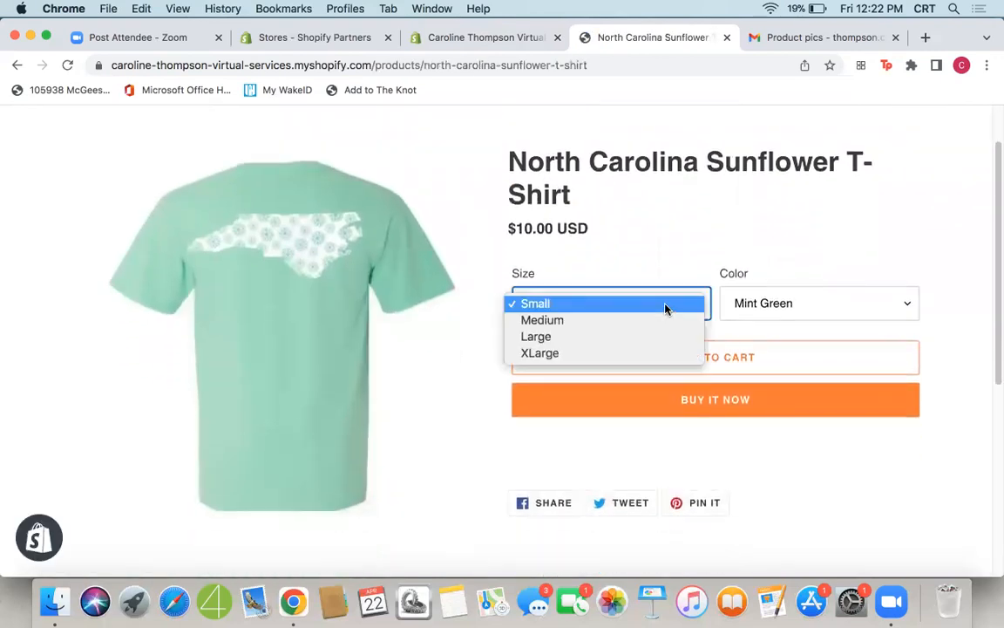
left_click(797, 309)
left_click(799, 309)
left_click(696, 212)
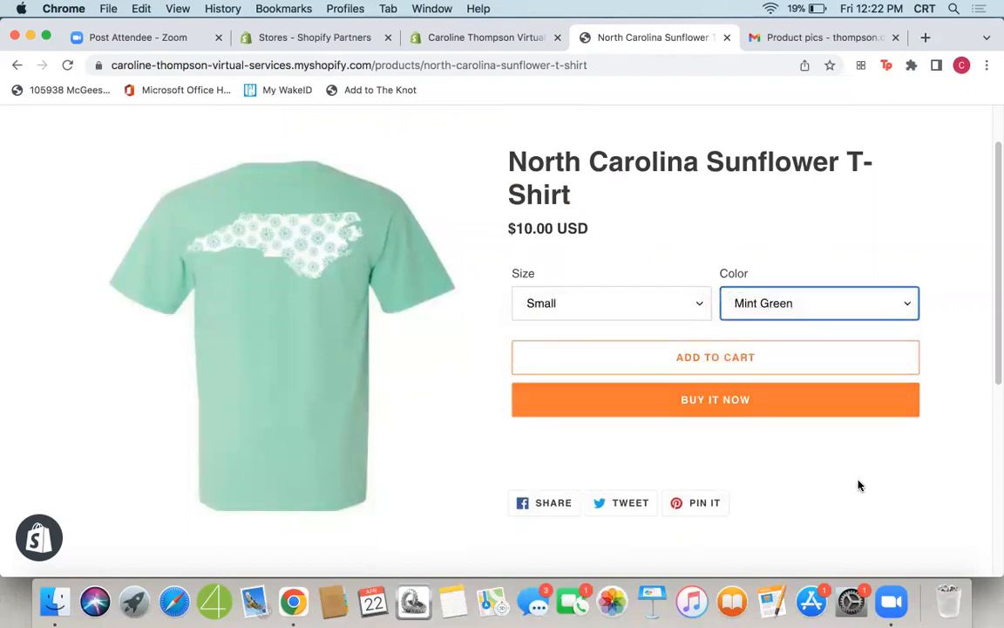
scroll(908, 509, "up", 2)
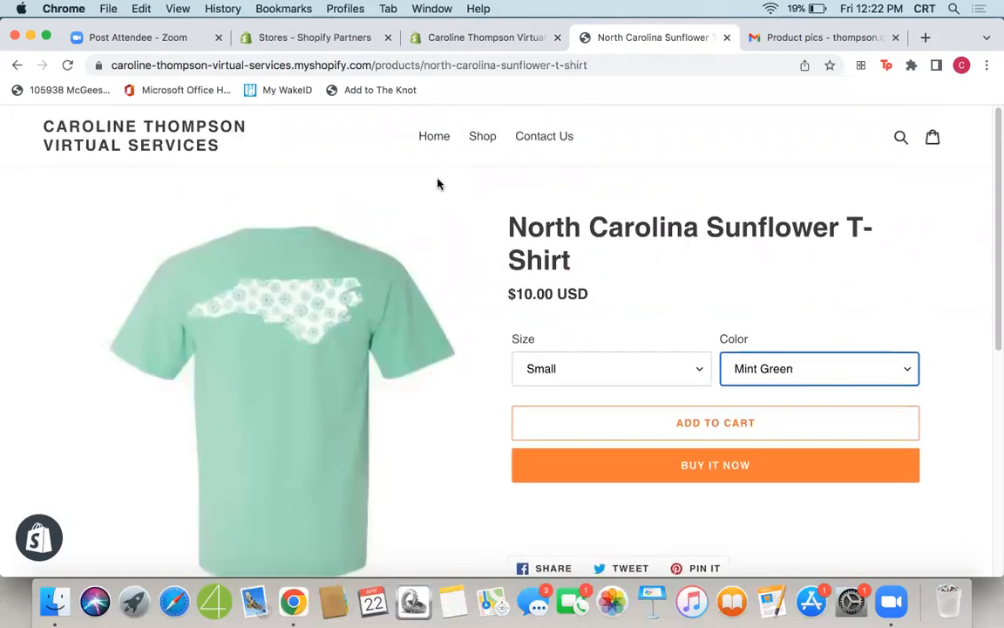
left_click(435, 140)
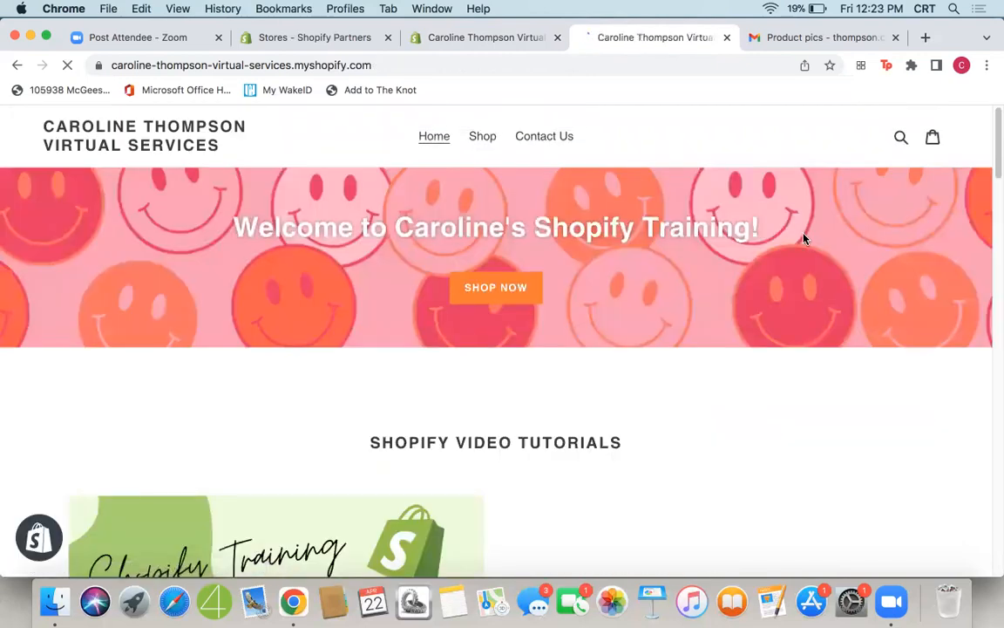